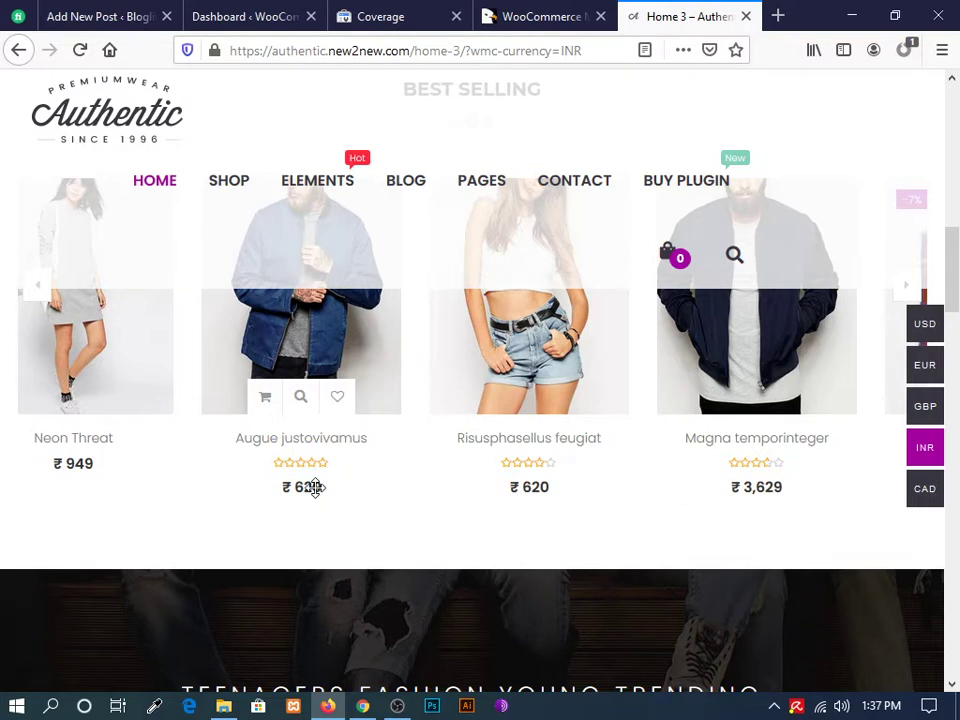
# Step: Look over the demo store's home page and check the WooCommerce Multi Currency plugin's title, marketplace and price on CodeCanyon
pyautogui.scroll(-10, 315, 487)
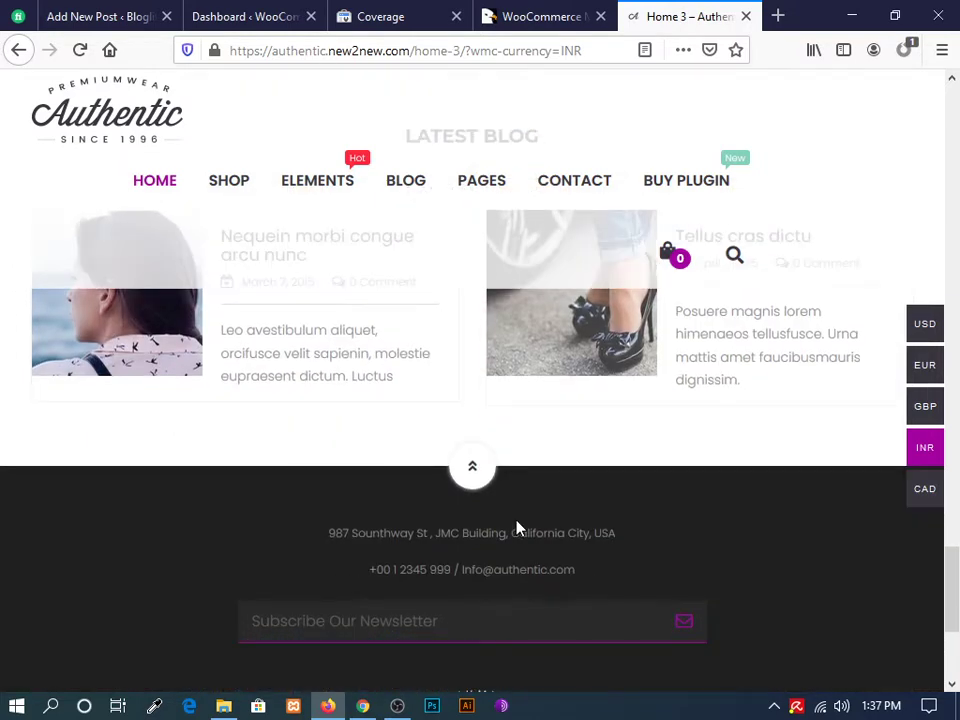
pyautogui.scroll(10, 517, 528)
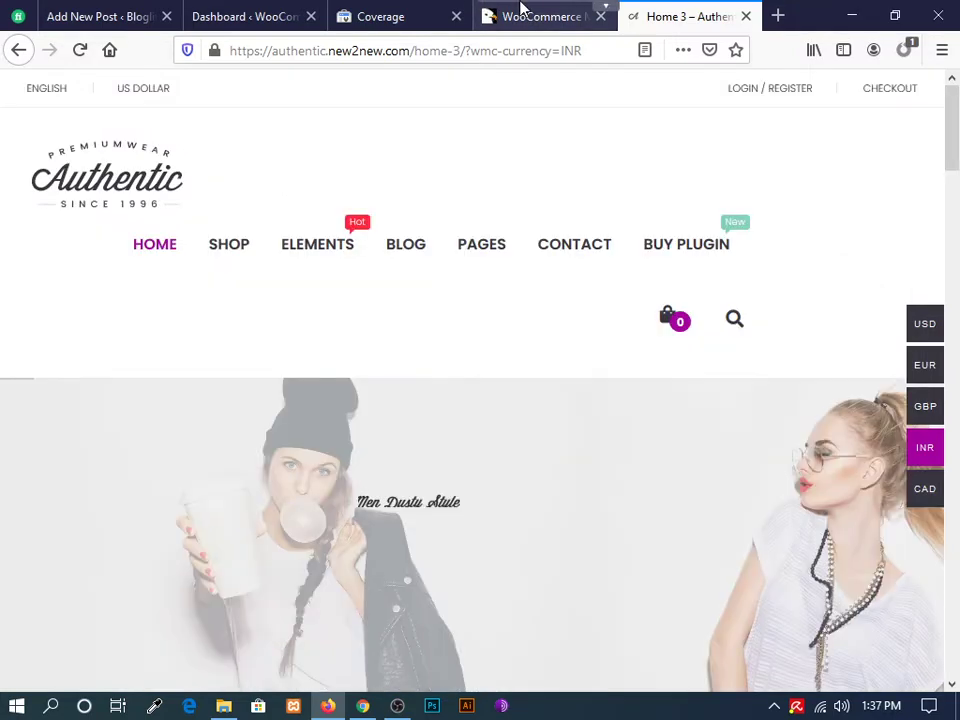
pyautogui.click(520, 14)
pyautogui.scroll(5, 683, 419)
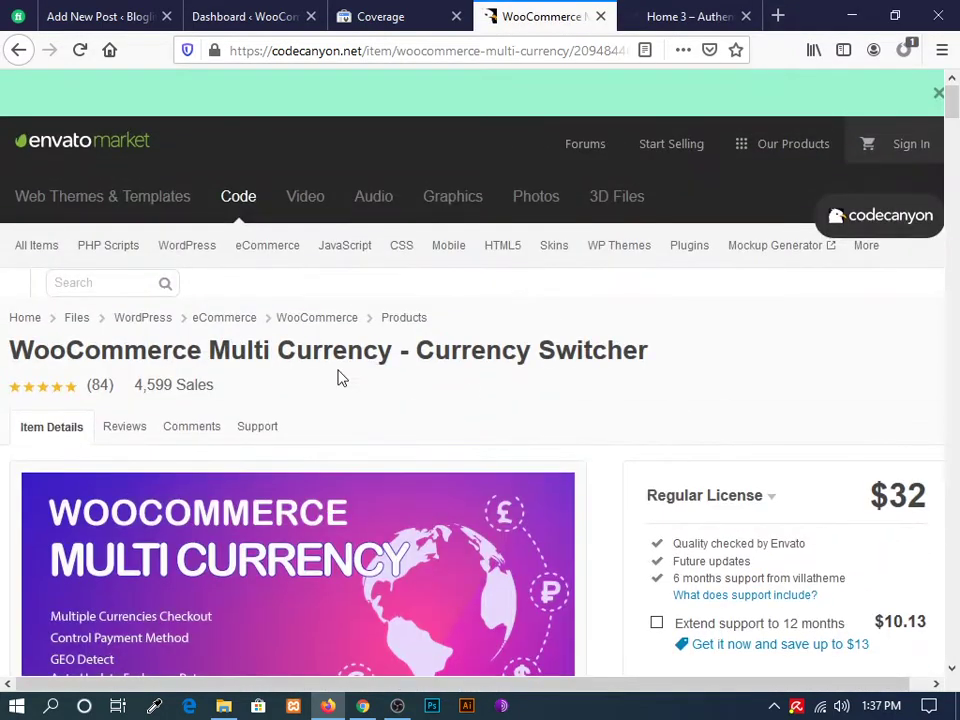
pyautogui.moveTo(9, 350); pyautogui.dragTo(465, 357)
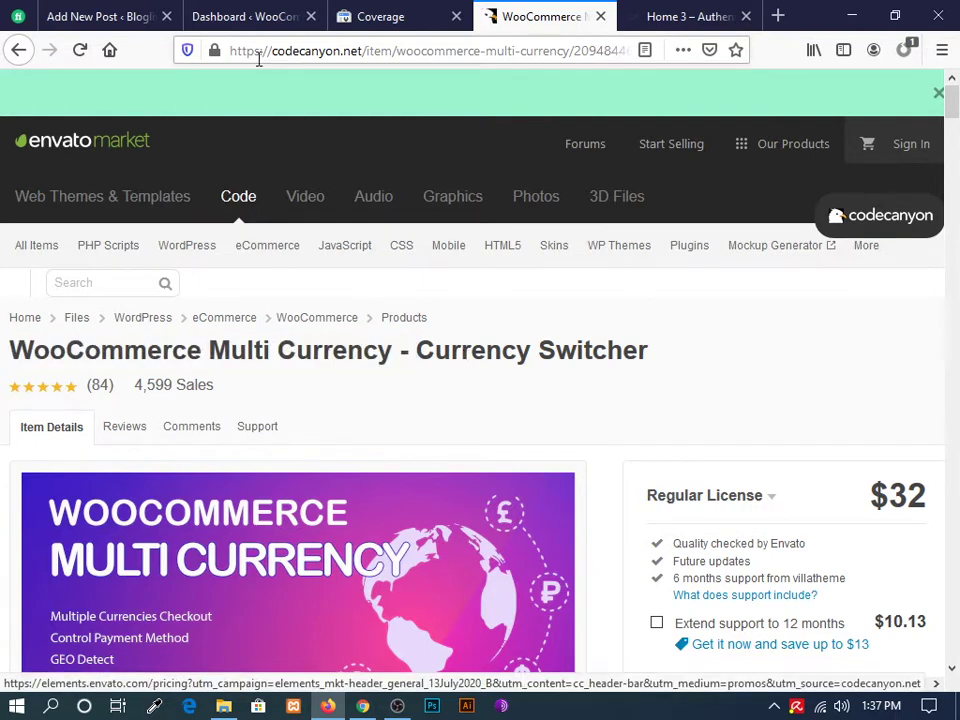
pyautogui.moveTo(272, 51); pyautogui.dragTo(339, 62)
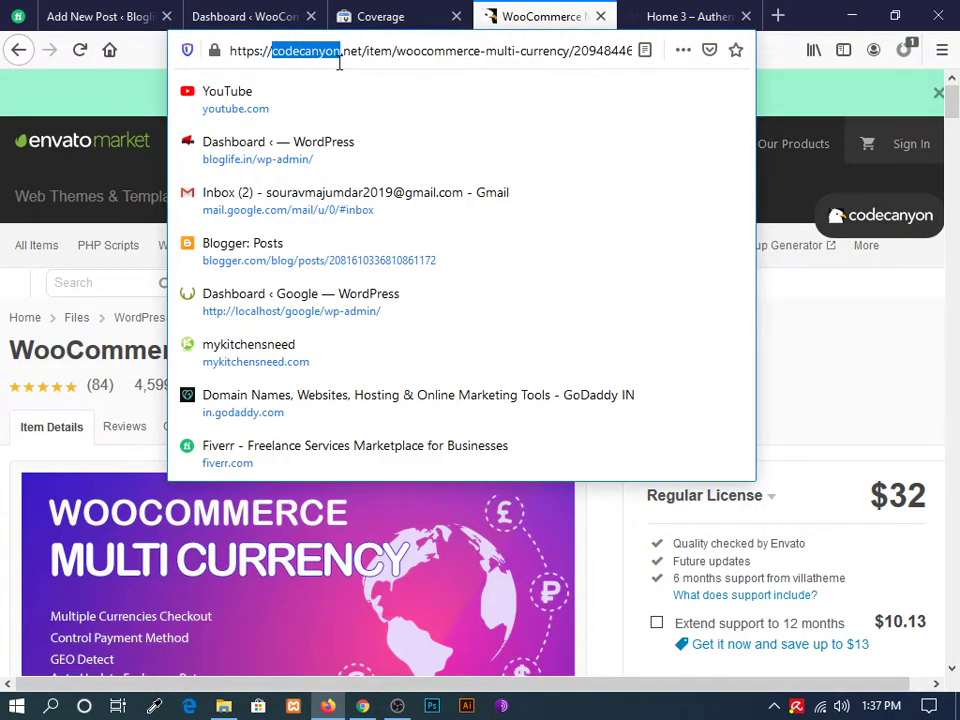
pyautogui.click(855, 368)
pyautogui.moveTo(868, 495); pyautogui.dragTo(934, 506)
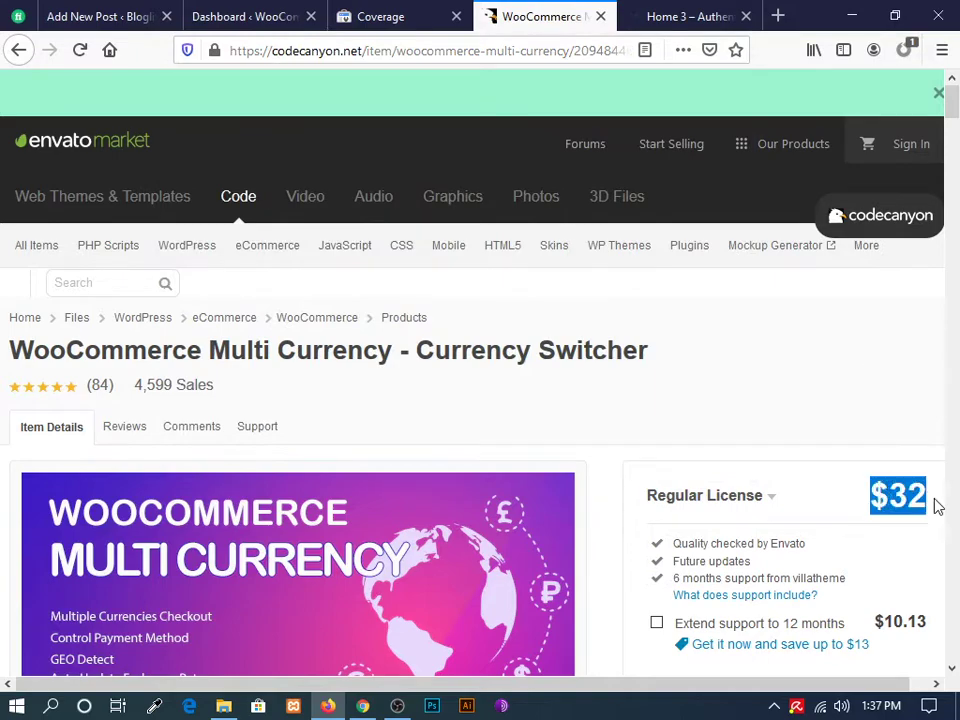
pyautogui.click(815, 384)
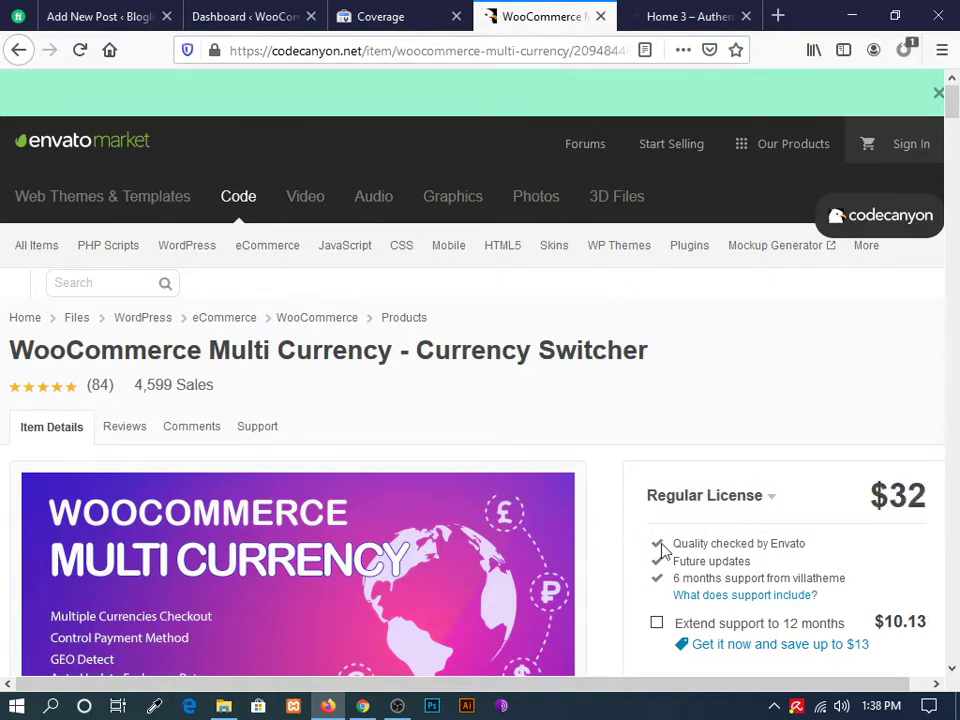
# Step: Examine the plugin's feature descriptions and sales figure on its CodeCanyon page
pyautogui.scroll(-10, 660, 549)
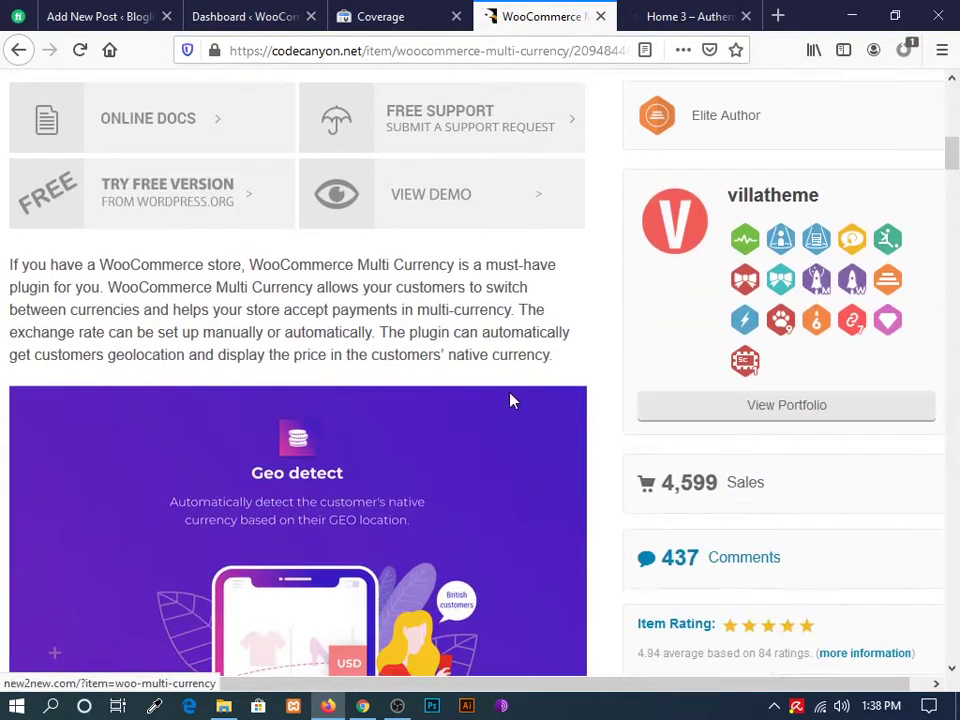
pyautogui.scroll(-12, 510, 400)
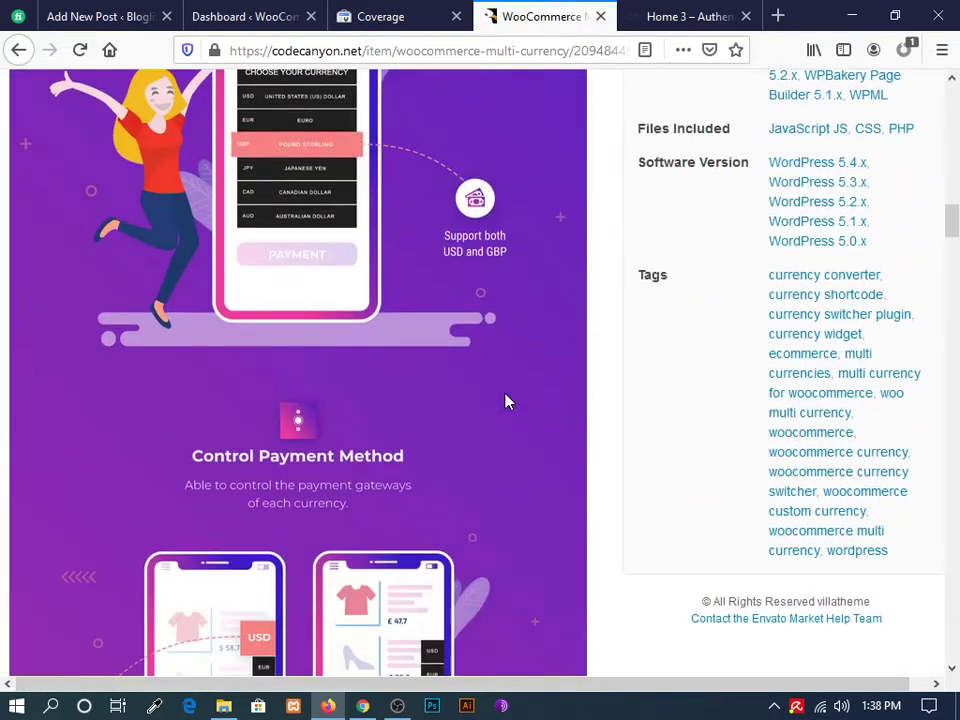
pyautogui.scroll(10, 505, 400)
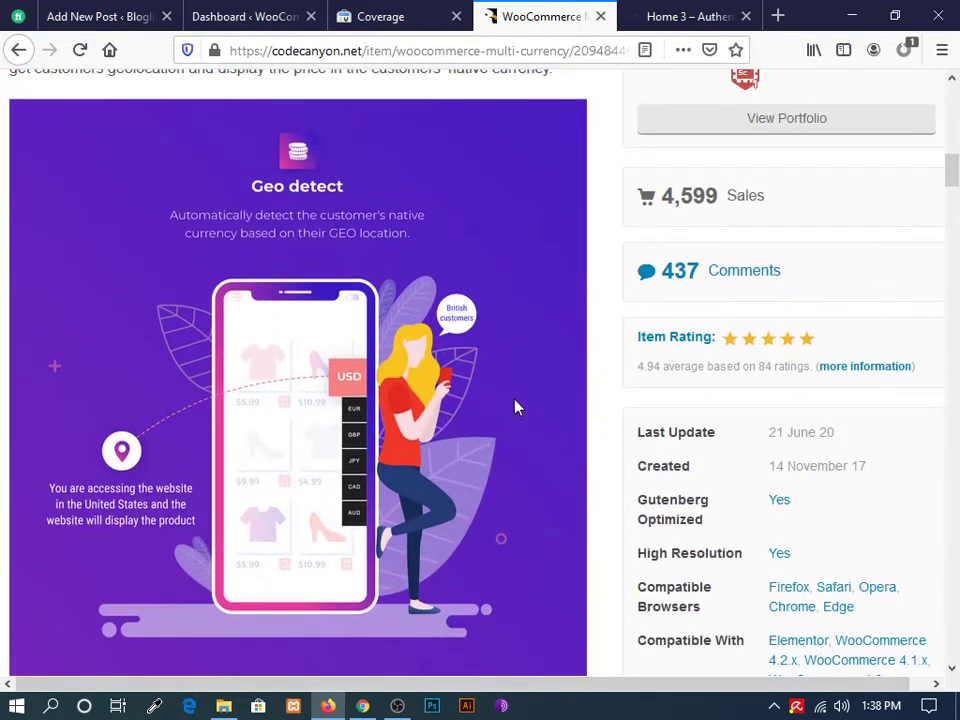
pyautogui.moveTo(720, 197); pyautogui.dragTo(659, 183)
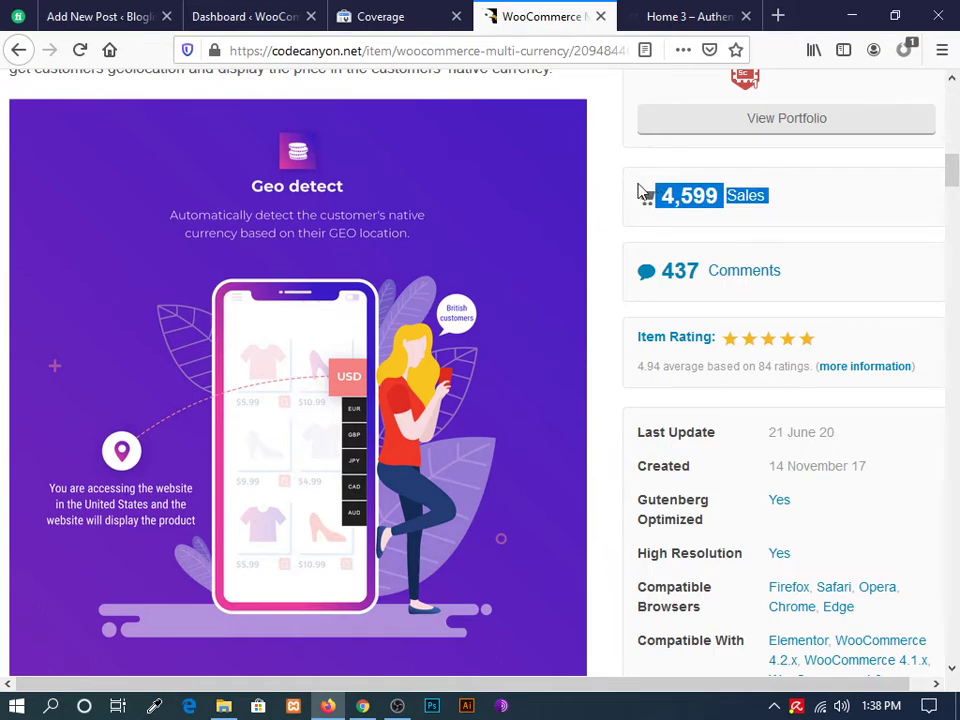
pyautogui.click(790, 203)
pyautogui.scroll(6, 737, 199)
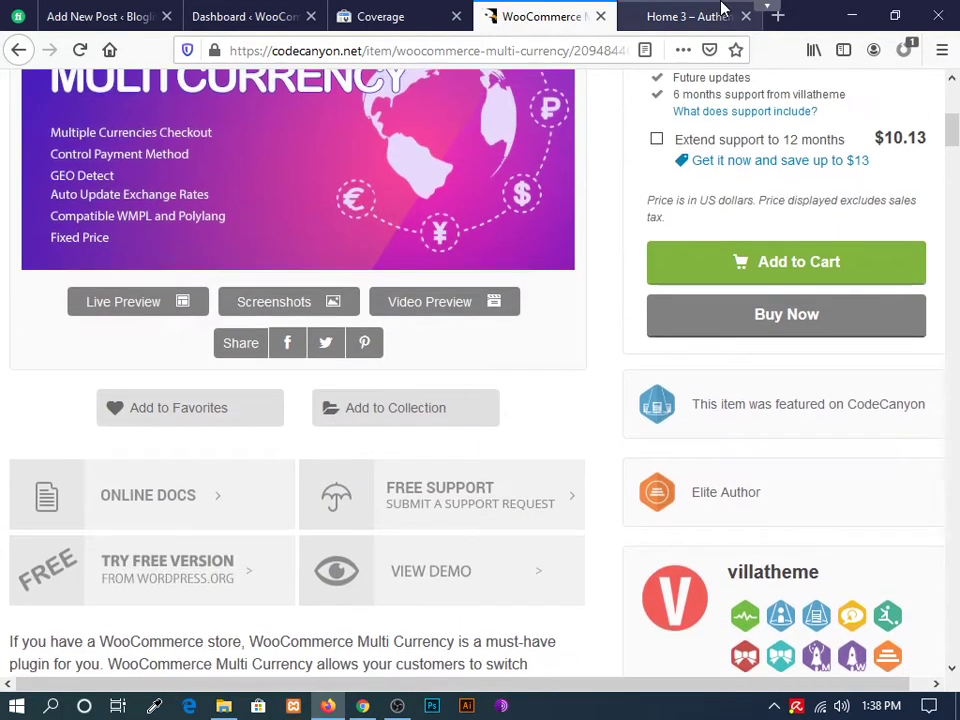
# Step: Revisit the Authentic demo store's home page and look over its content and currency switcher
pyautogui.click(722, 8)
pyautogui.scroll(-10, 624, 439)
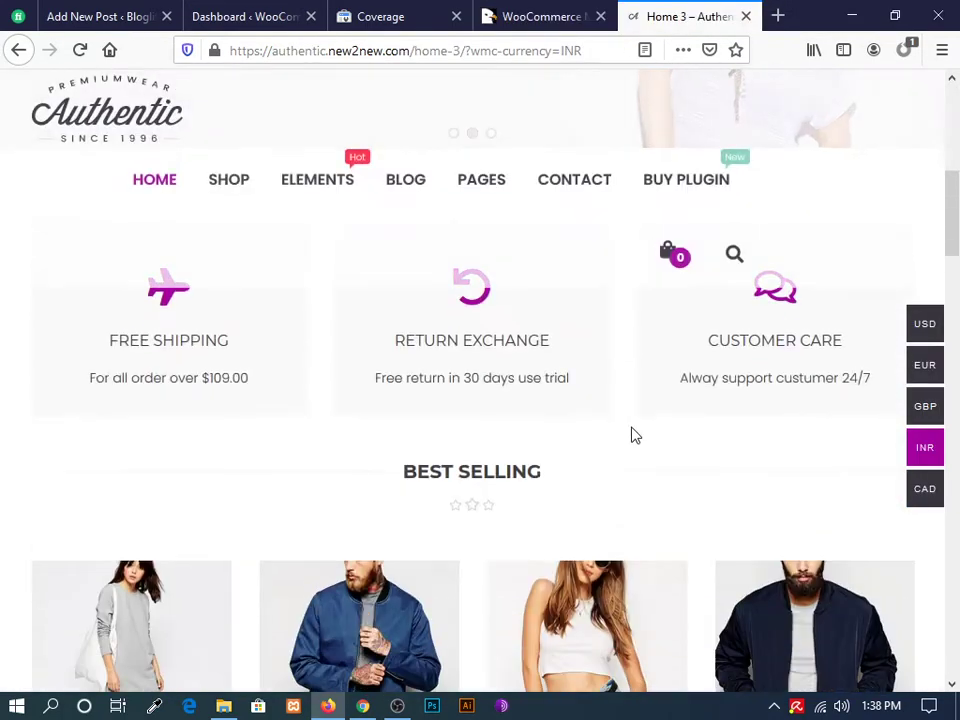
pyautogui.scroll(10, 631, 435)
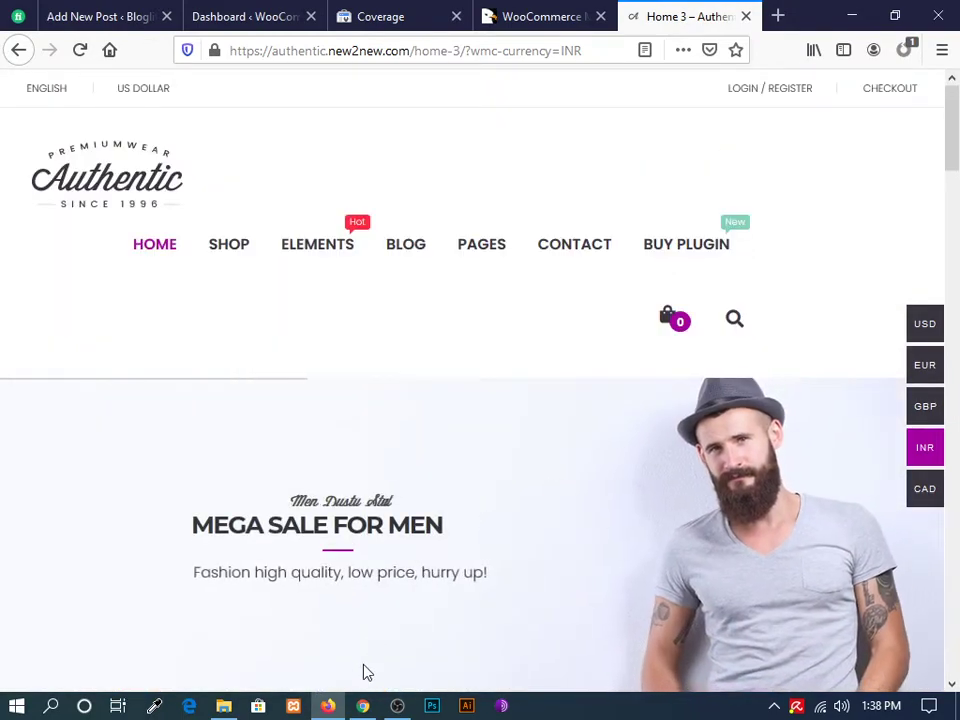
# Step: Switch to the WordPress dashboard in Chrome and open the page for adding a new plugin
pyautogui.click(361, 707)
pyautogui.scroll(-2, 75, 536)
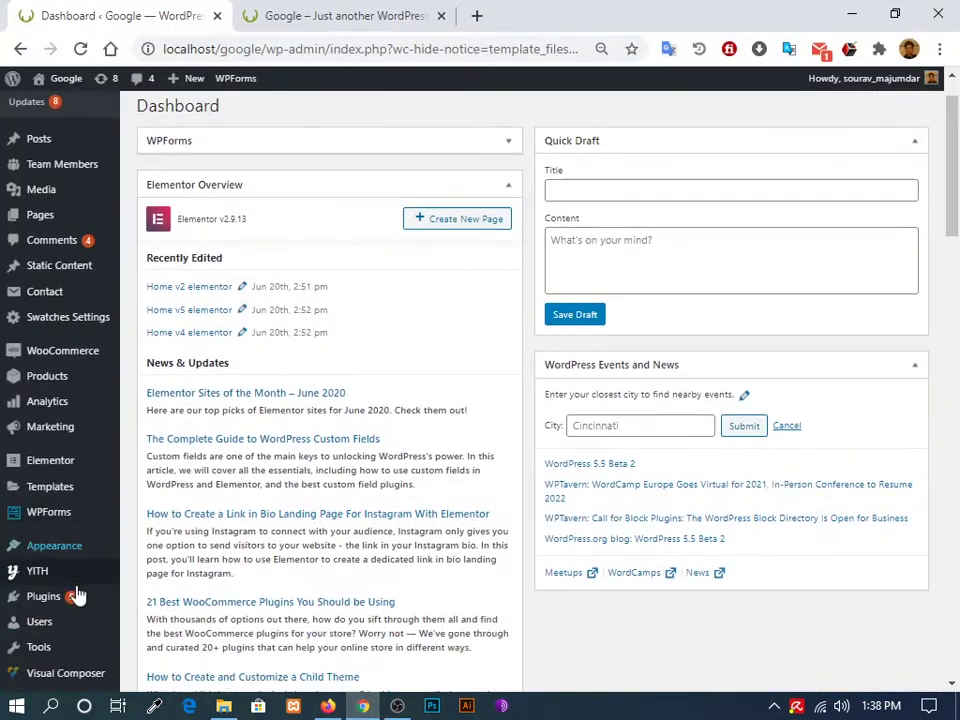
pyautogui.moveTo(41, 572)
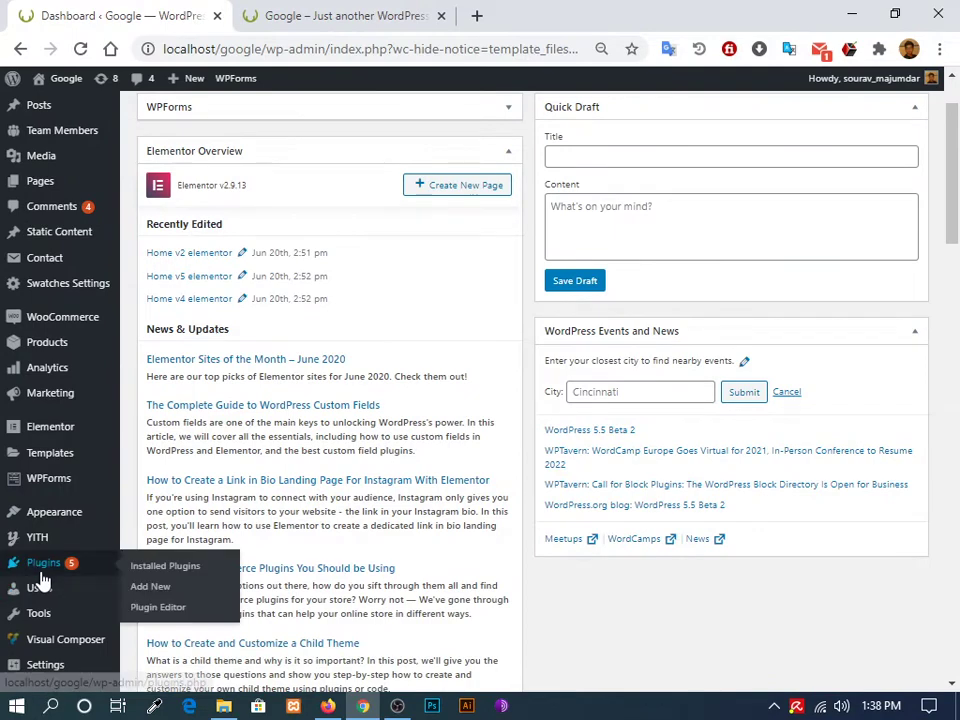
pyautogui.click(156, 596)
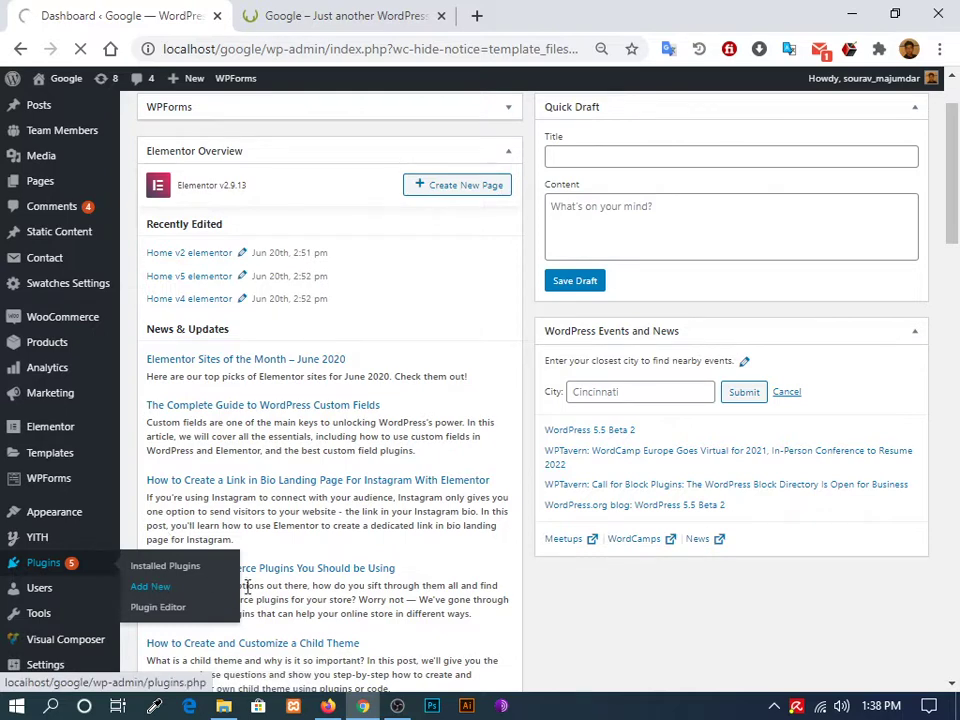
# Step: Switch to Firefox, view the sign-in form on the plugin's CodeCanyon page and dismiss it
pyautogui.click(328, 706)
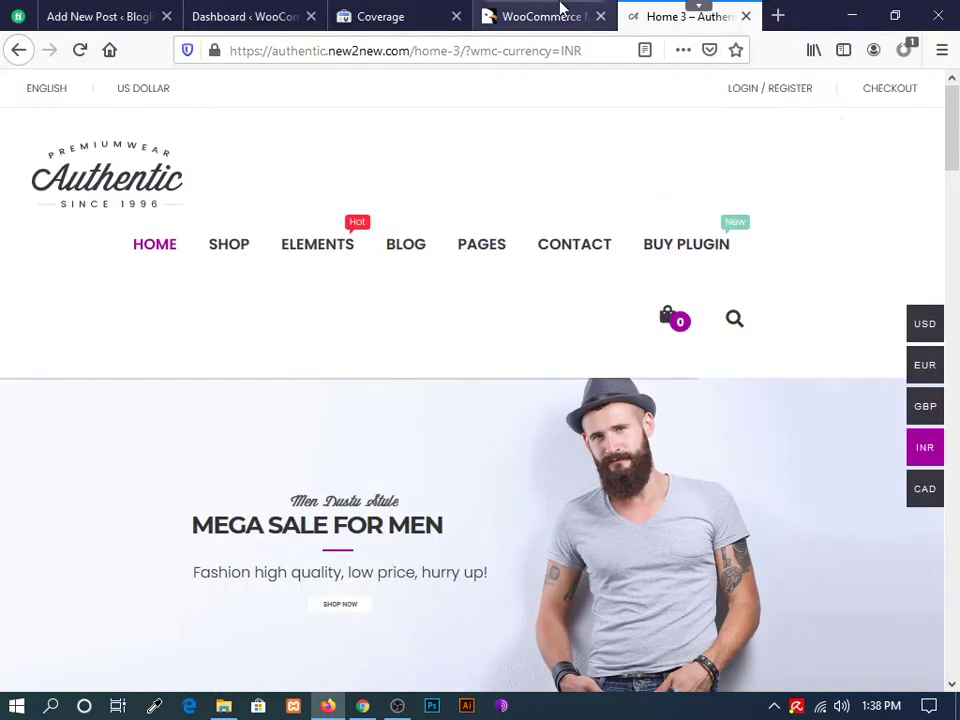
pyautogui.click(563, 10)
pyautogui.scroll(5, 664, 251)
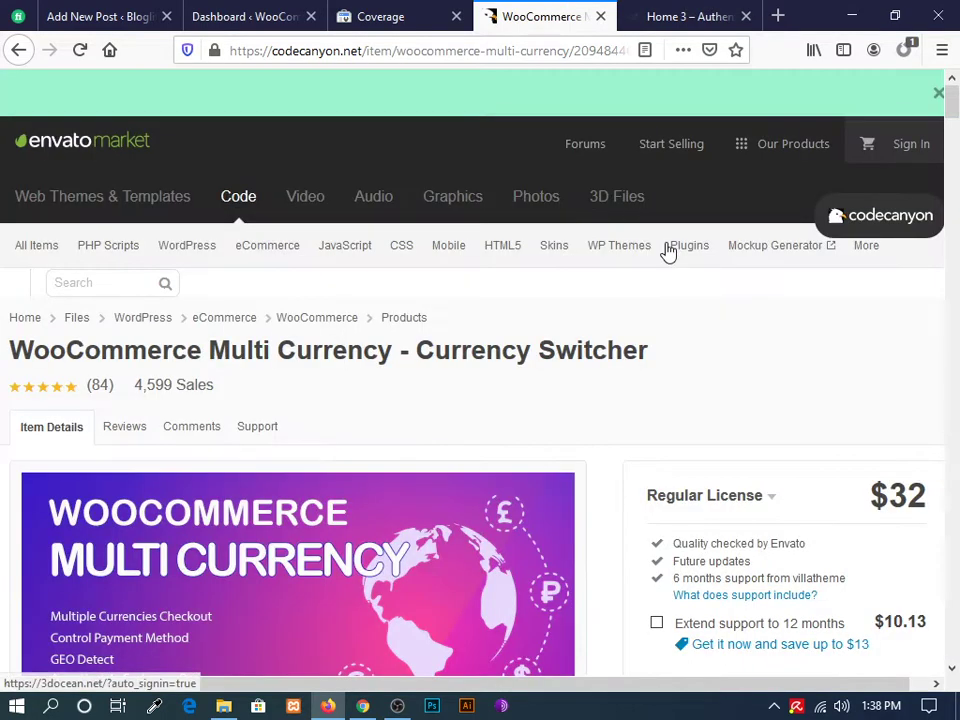
pyautogui.click(866, 145)
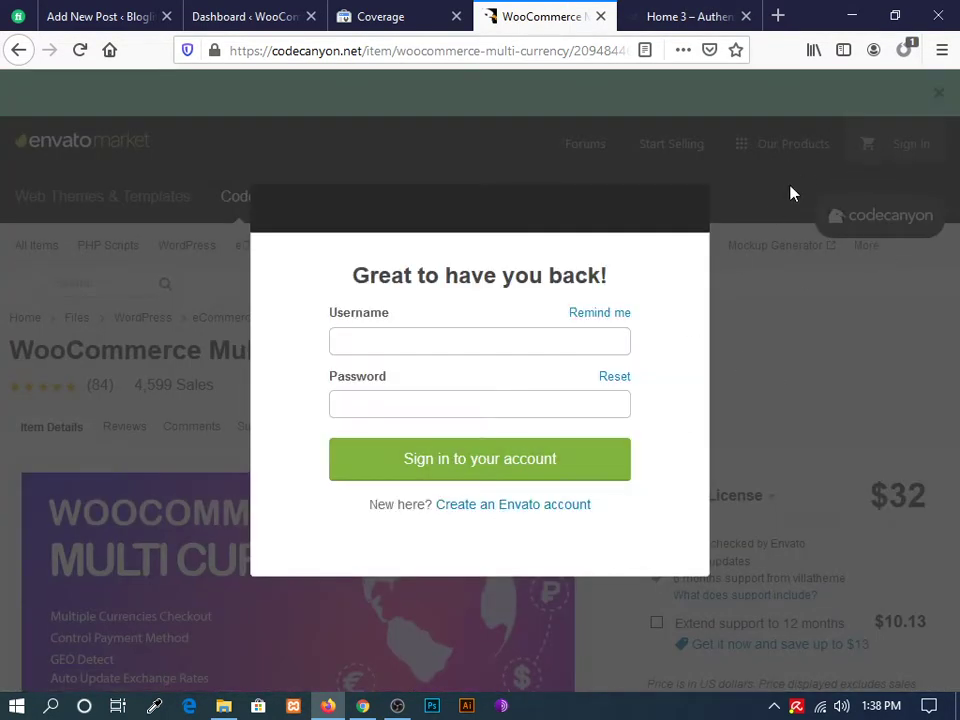
pyautogui.click(790, 193)
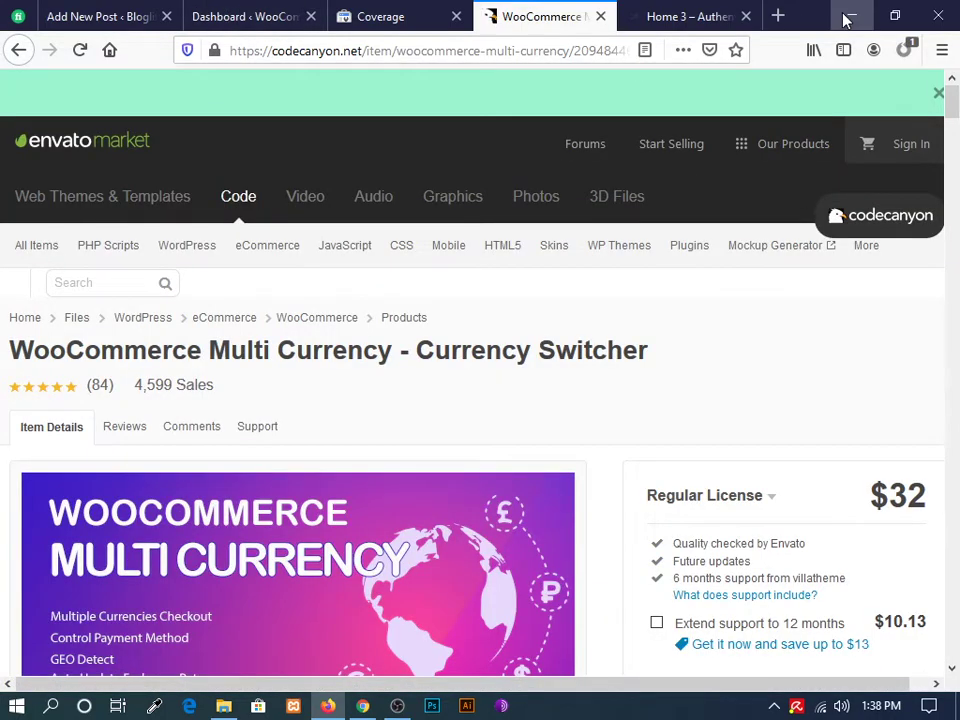
# Step: Return to WordPress in Chrome, start a plugin upload and browse to the 4doller folder for the file
pyautogui.click(372, 706)
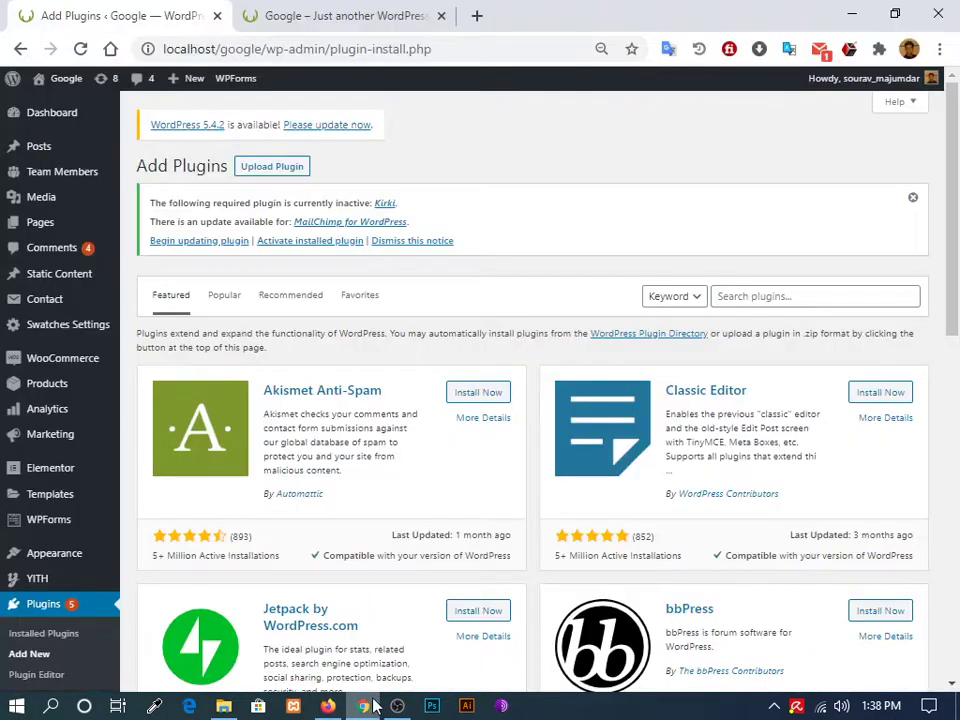
pyautogui.click(271, 166)
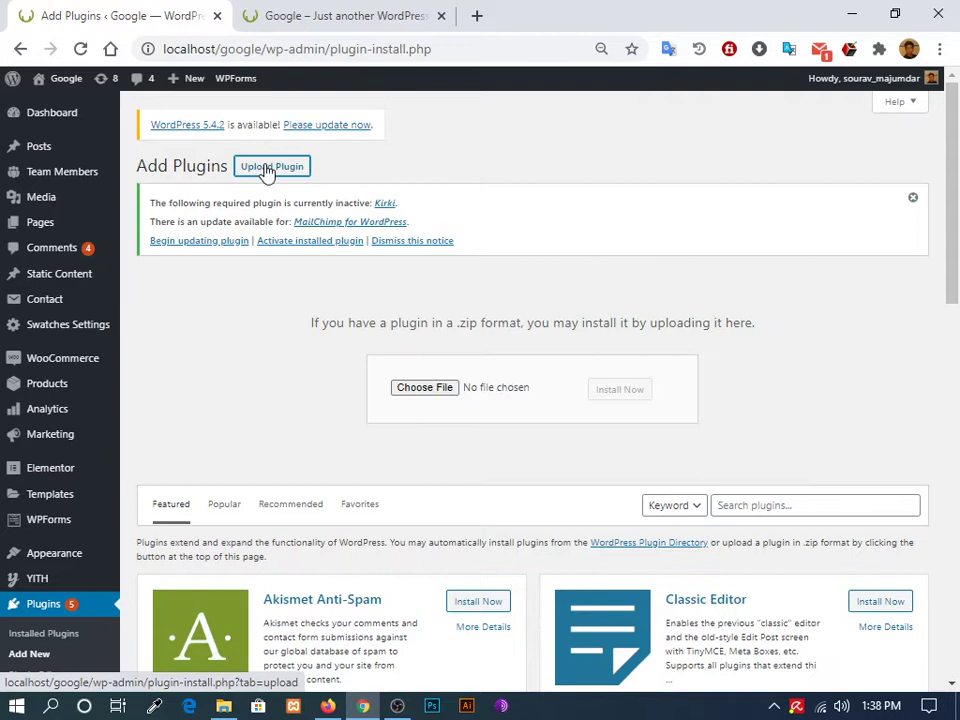
pyautogui.click(424, 388)
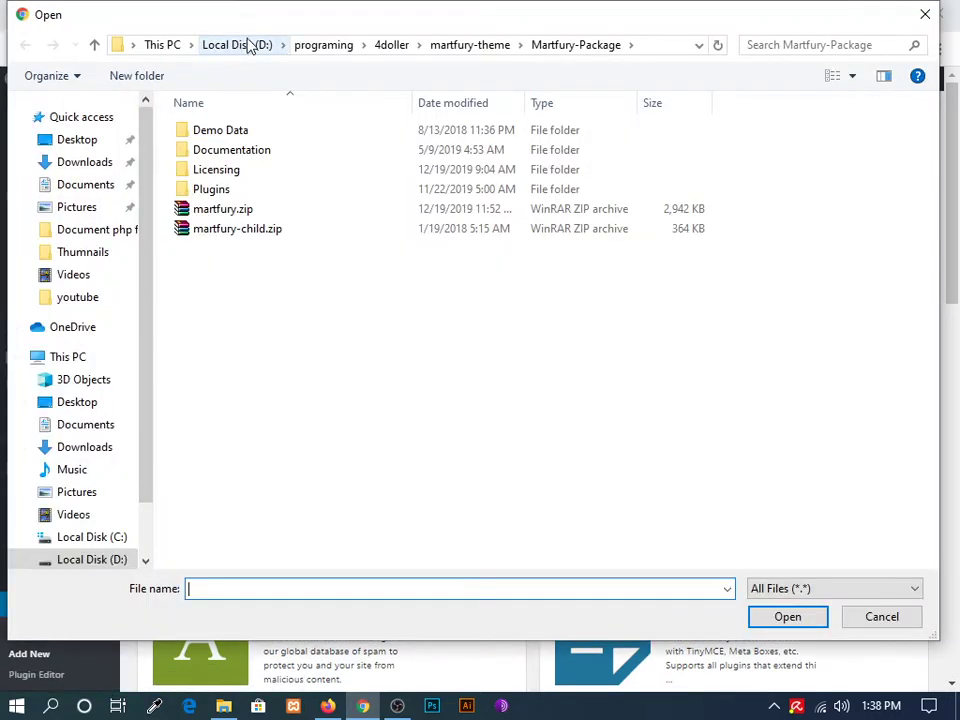
pyautogui.click(391, 45)
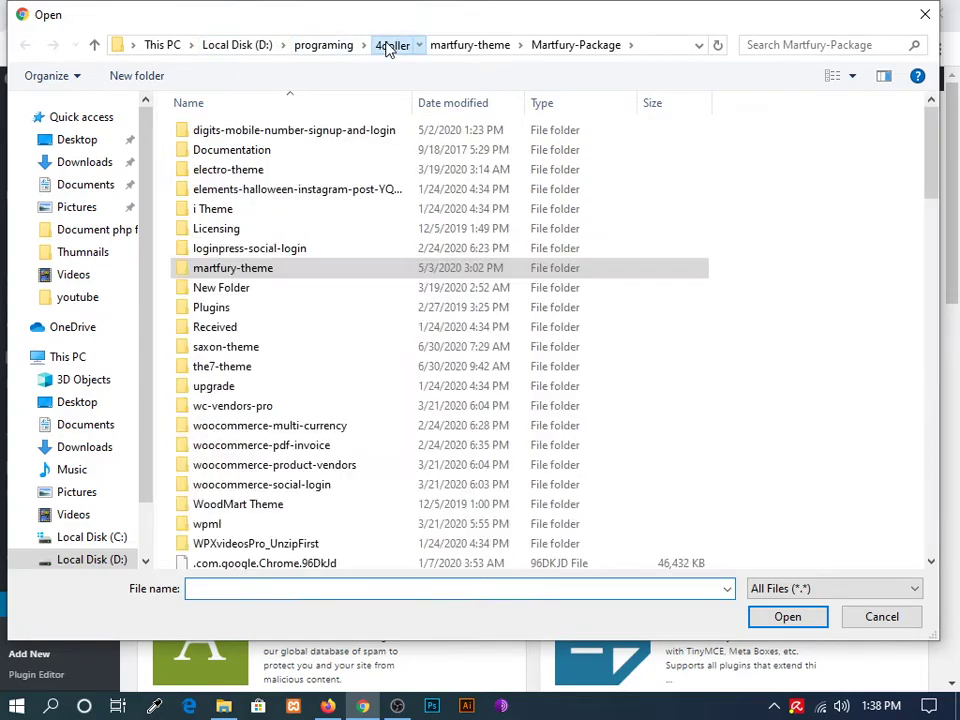
# Step: Select woocommerce-multi-currency.zip in the 4doller folder
pyautogui.scroll(-7, 268, 522)
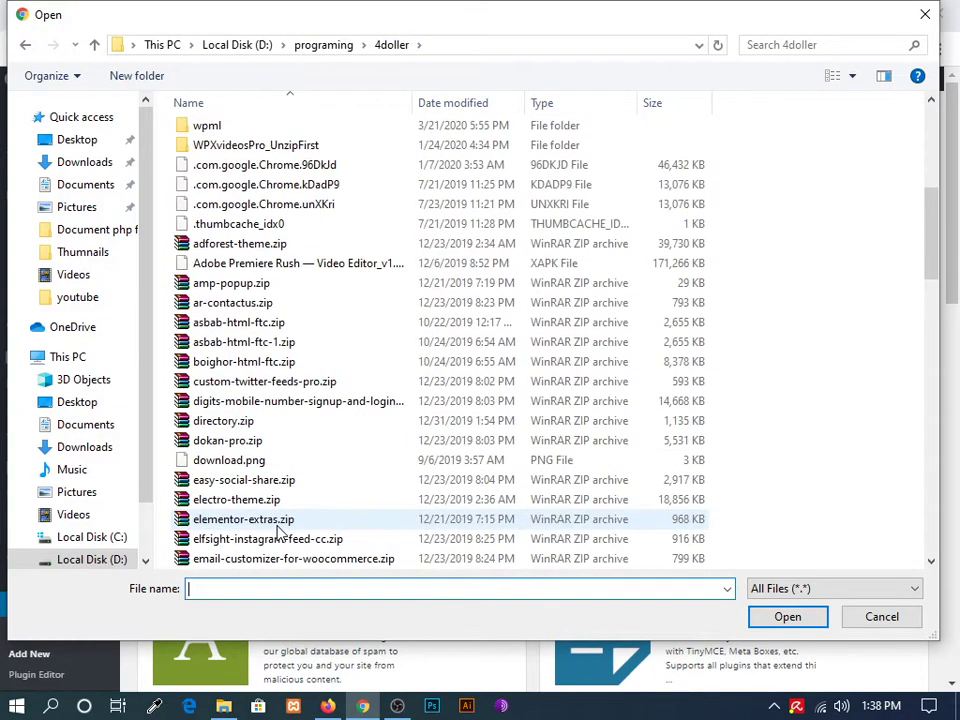
pyautogui.scroll(-20, 280, 532)
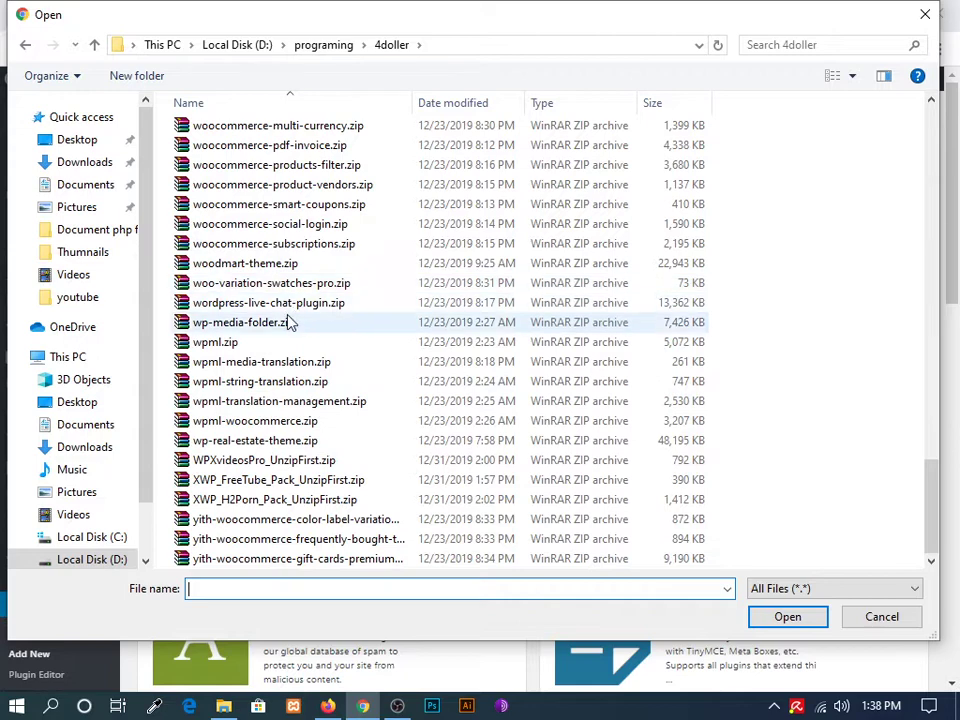
pyautogui.click(310, 127)
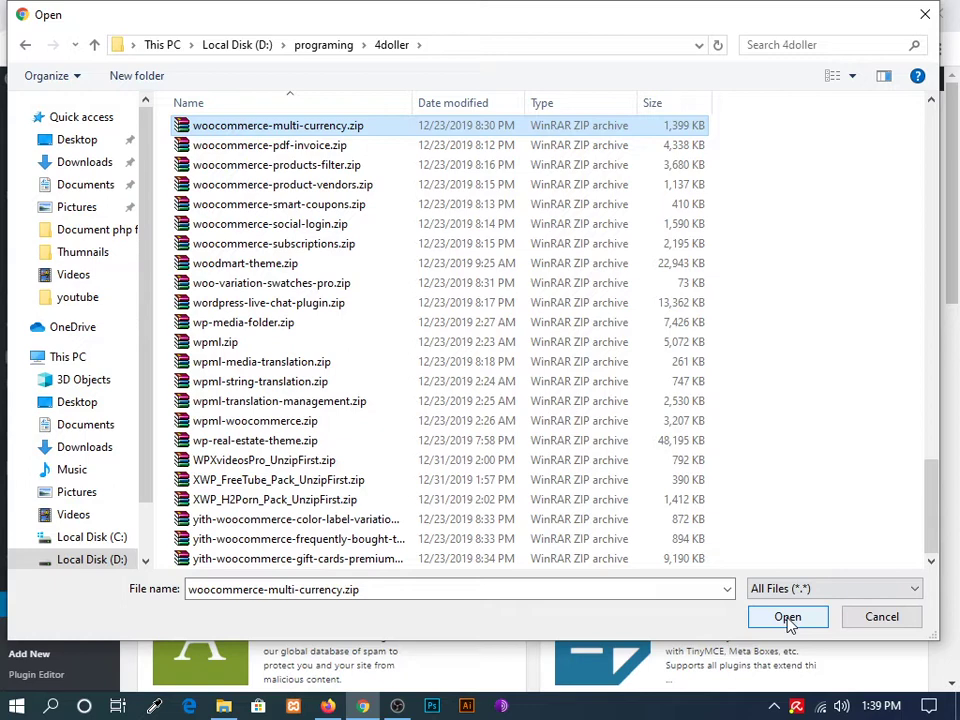
# Step: Archive the inner woocommerce-multi-currency folder as woocommerce-multi-currency.rar and choose that archive as the plugin upload file
pyautogui.scroll(10, 460, 352)
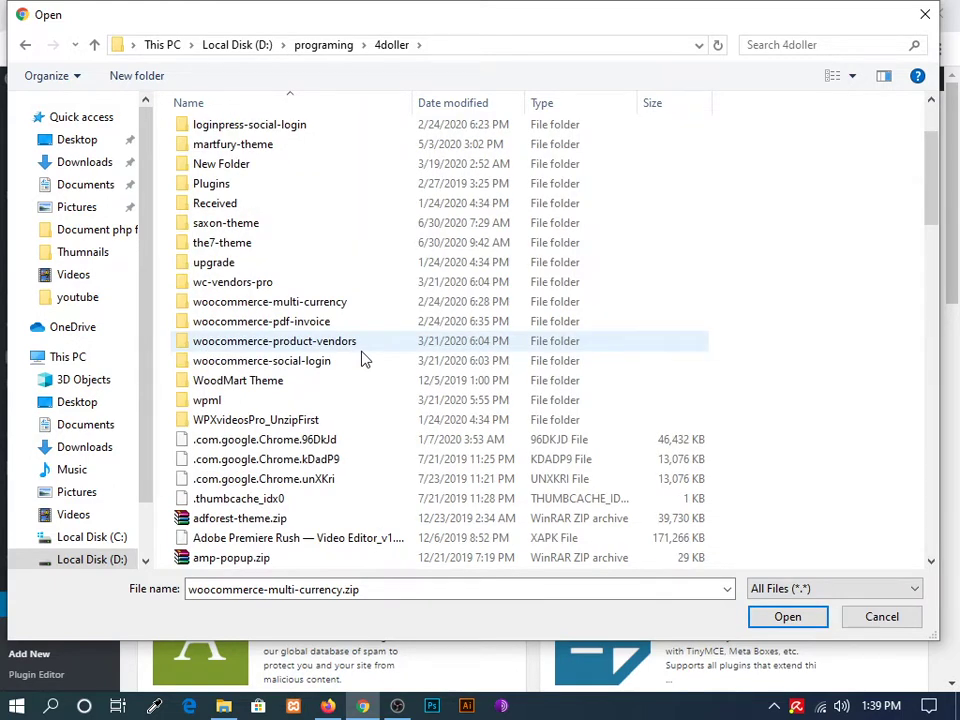
pyautogui.doubleClick(270, 301)
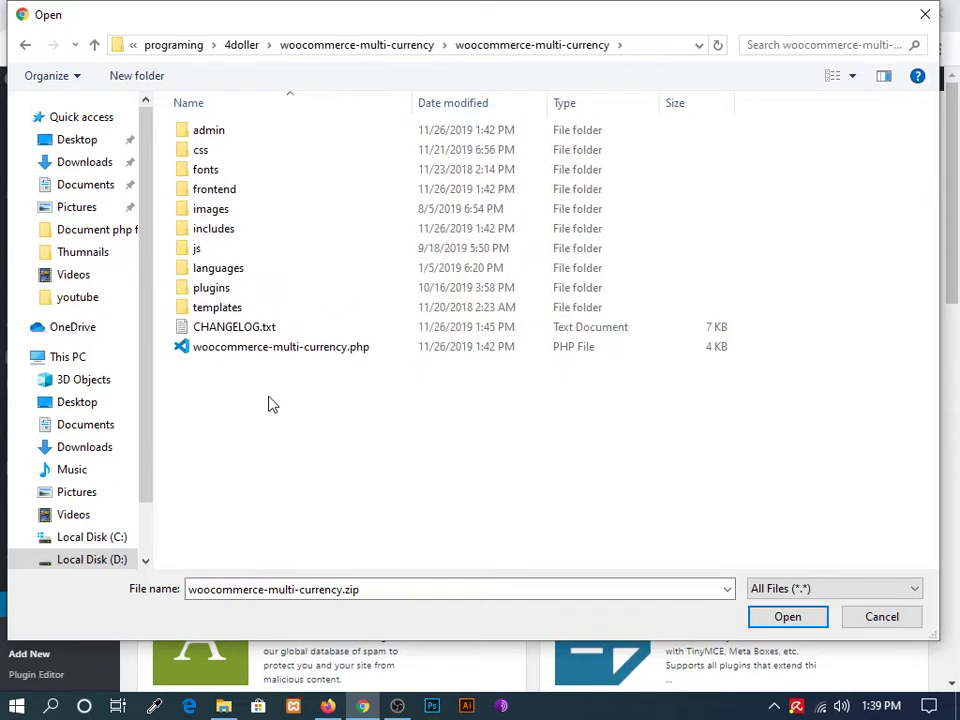
pyautogui.click(26, 46)
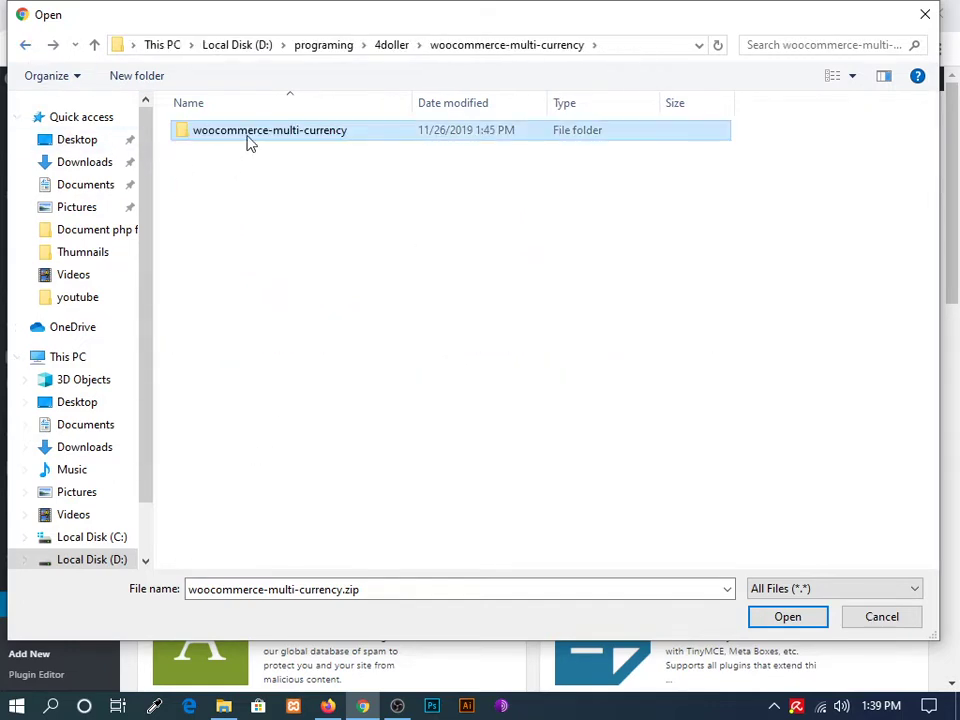
pyautogui.rightClick(250, 143)
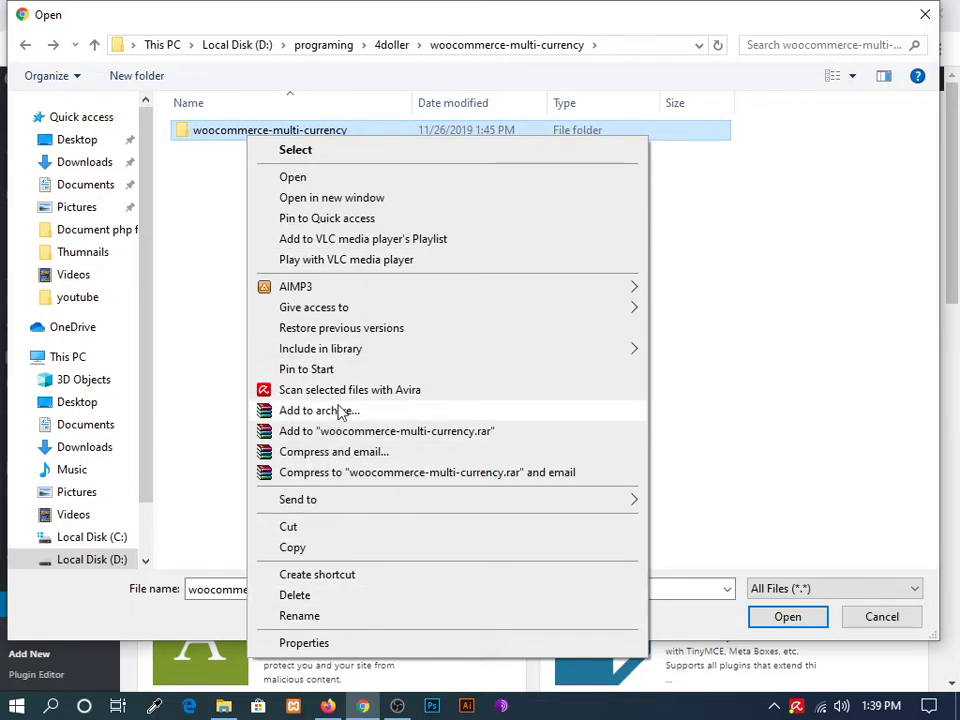
pyautogui.click(366, 432)
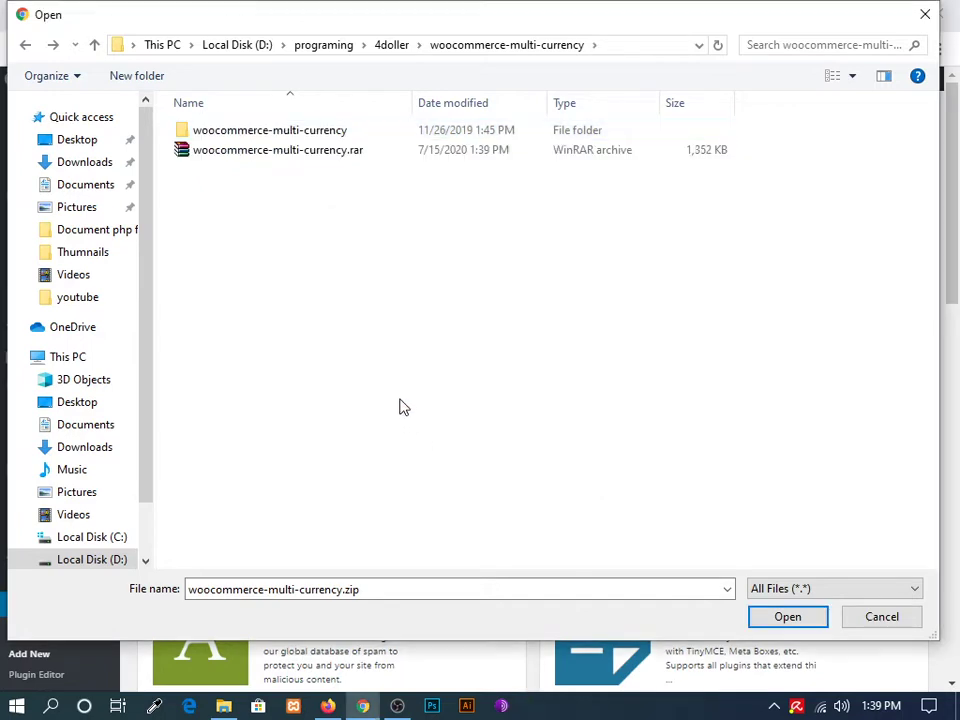
pyautogui.click(313, 151)
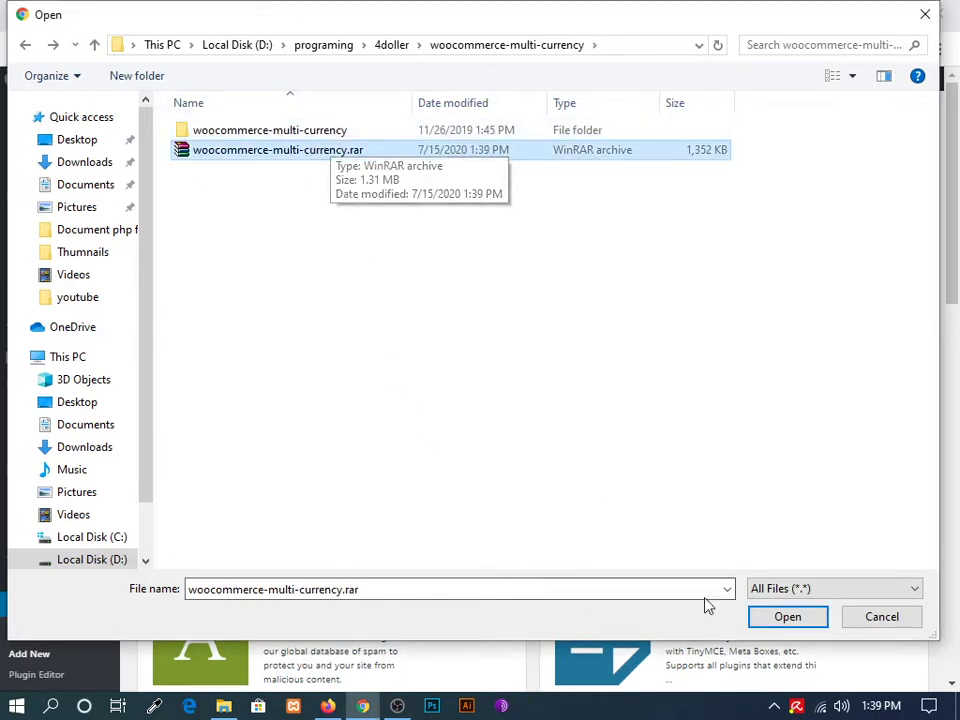
pyautogui.click(772, 620)
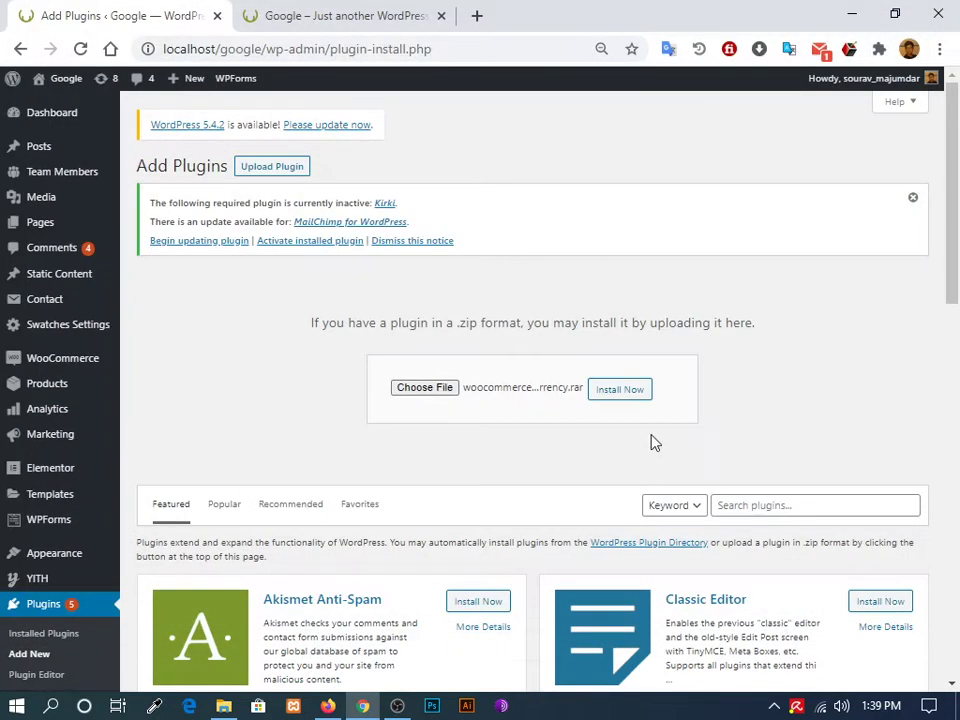
# Step: Try to install the plugin from the chosen woocommerce-multi-currency.rar archive and highlight the installer's message
pyautogui.click(617, 398)
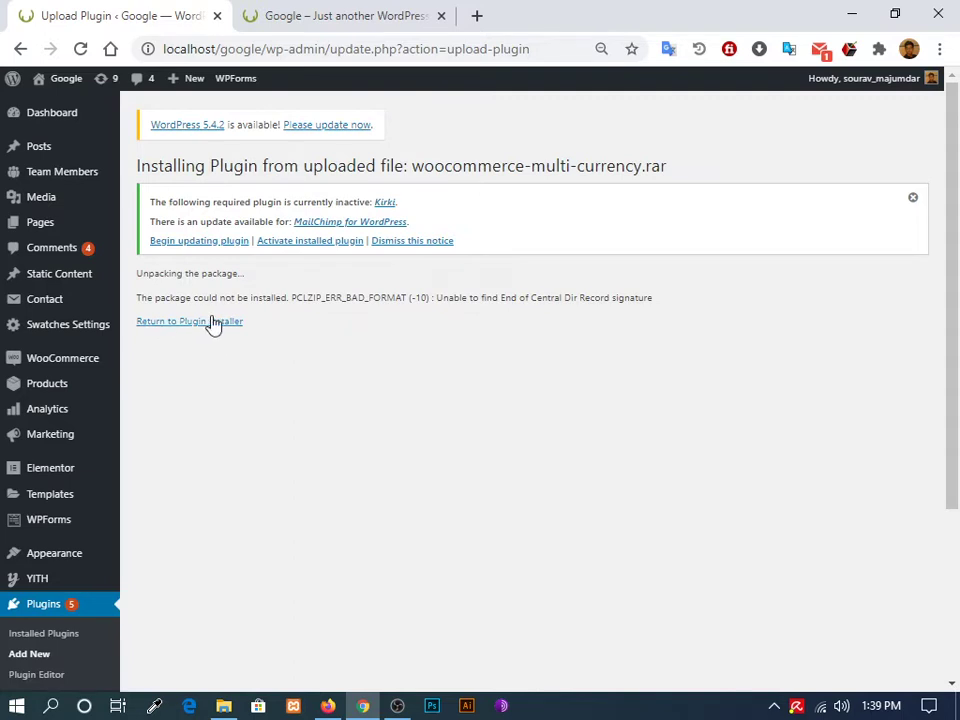
pyautogui.moveTo(138, 299)
pyautogui.mouseDown()
pyautogui.moveTo(297, 316)
pyautogui.moveTo(345, 298)
pyautogui.moveTo(604, 300)
pyautogui.moveTo(657, 311)
pyautogui.mouseUp()
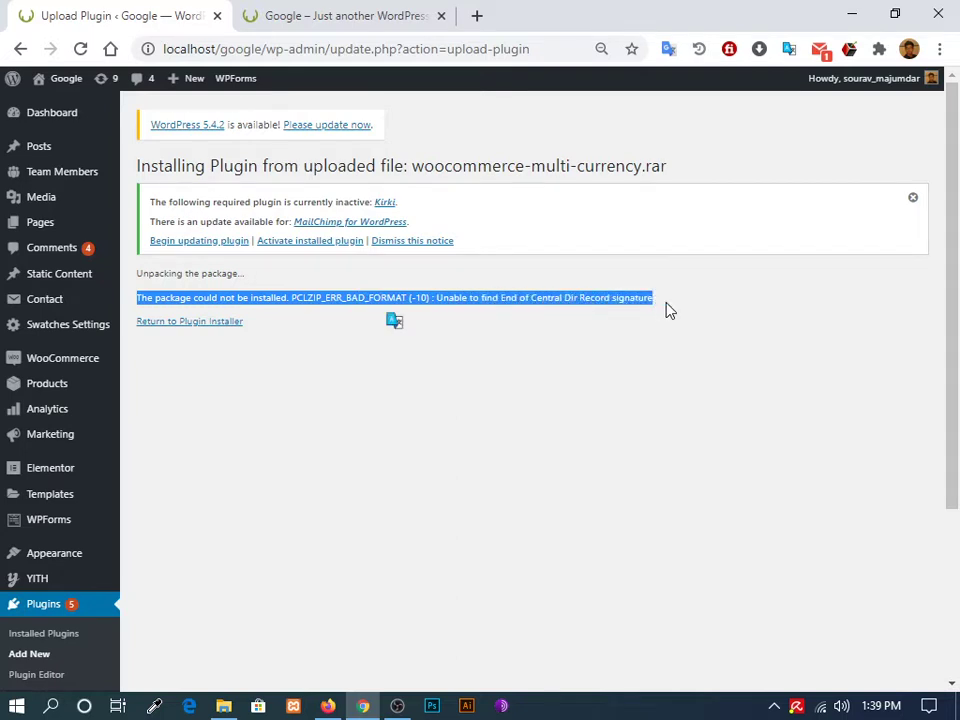
pyautogui.click(669, 311)
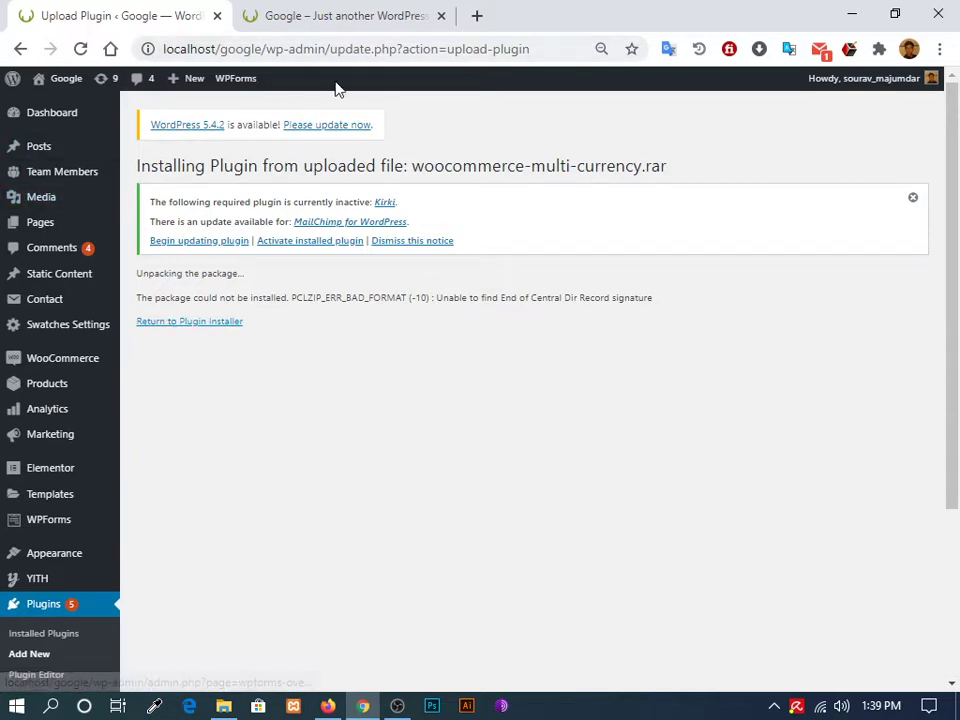
pyautogui.click(329, 706)
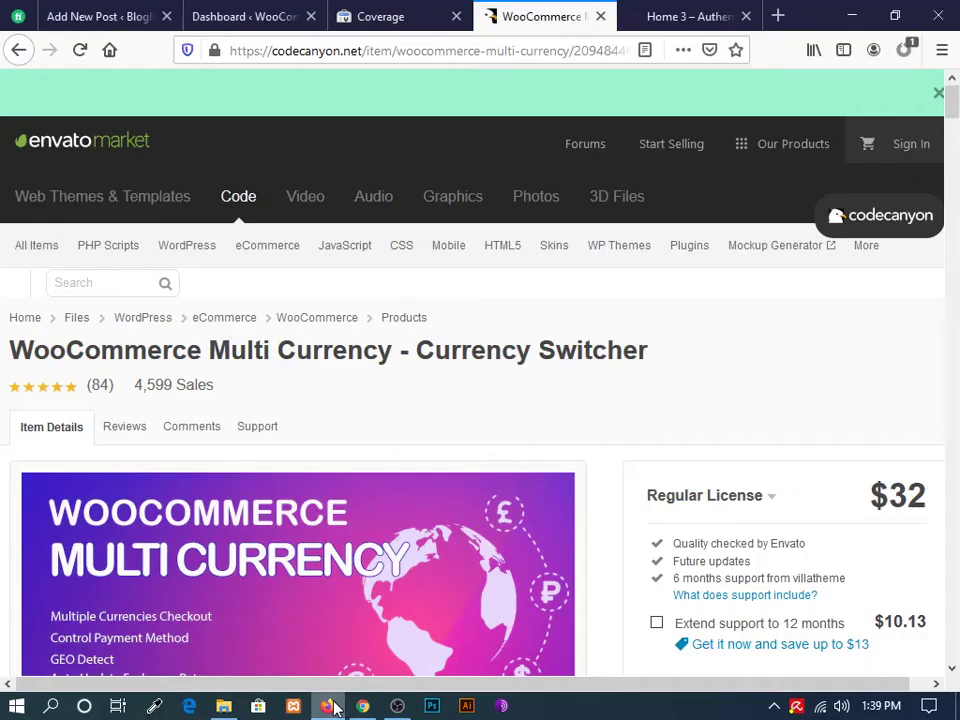
pyautogui.click(358, 708)
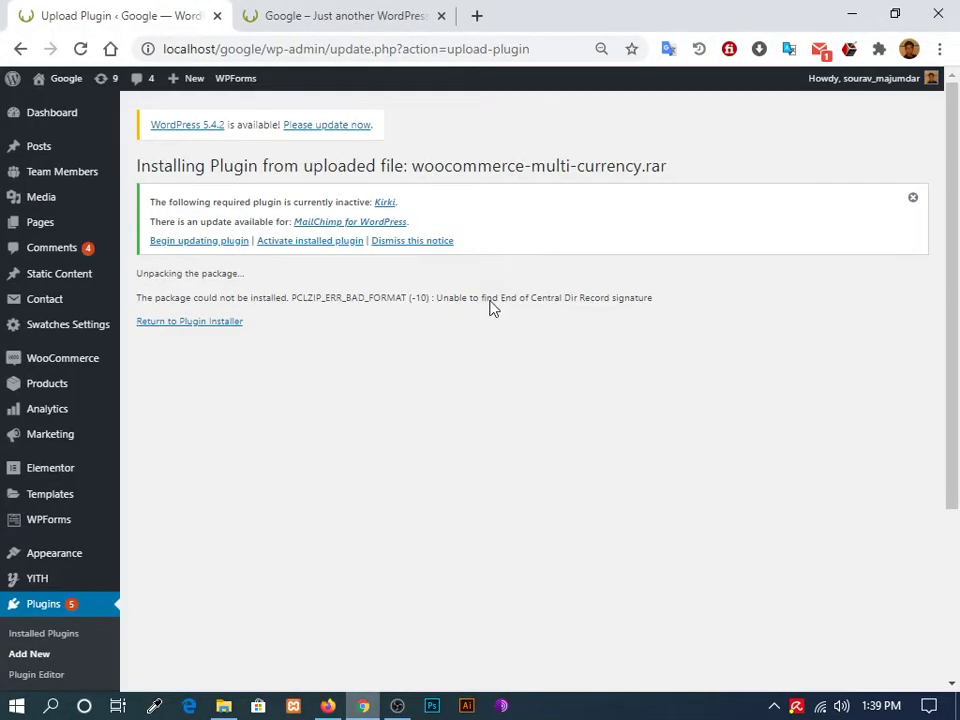
# Step: Minimize both browsers and open the woocommerce-multi-currency folder in D:\programing\4doller in File Explorer
pyautogui.click(851, 14)
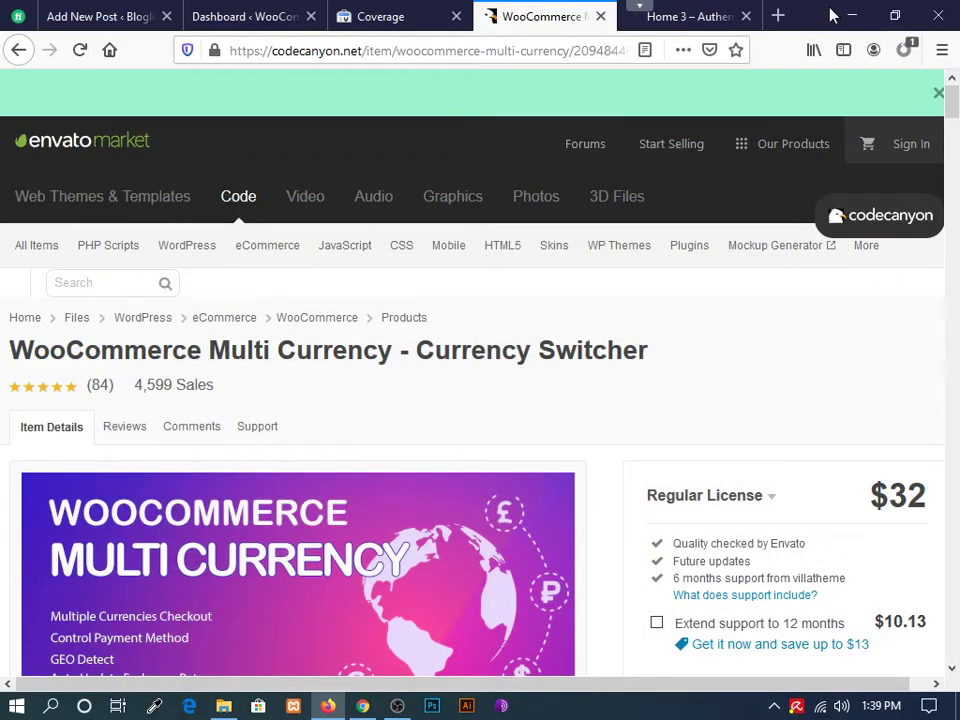
pyautogui.click(851, 14)
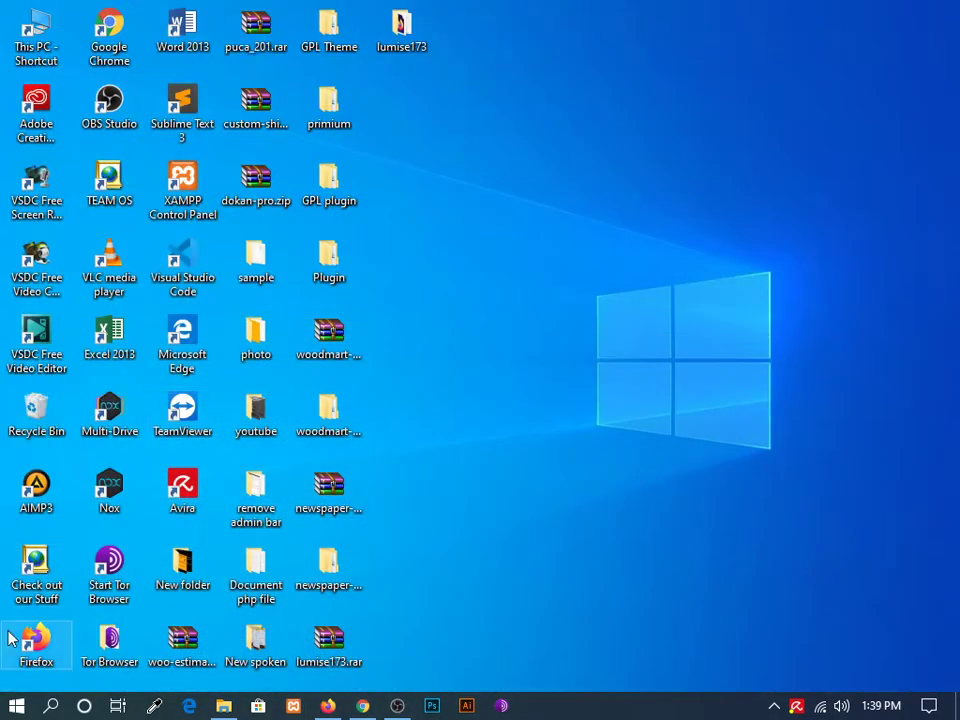
pyautogui.doubleClick(66, 22)
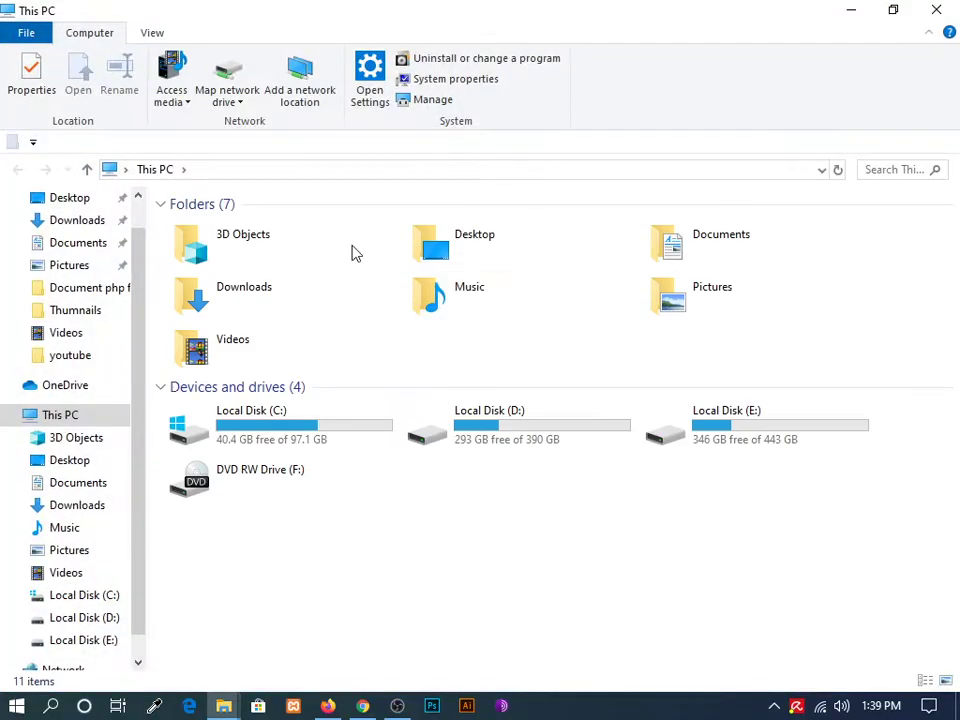
pyautogui.doubleClick(533, 447)
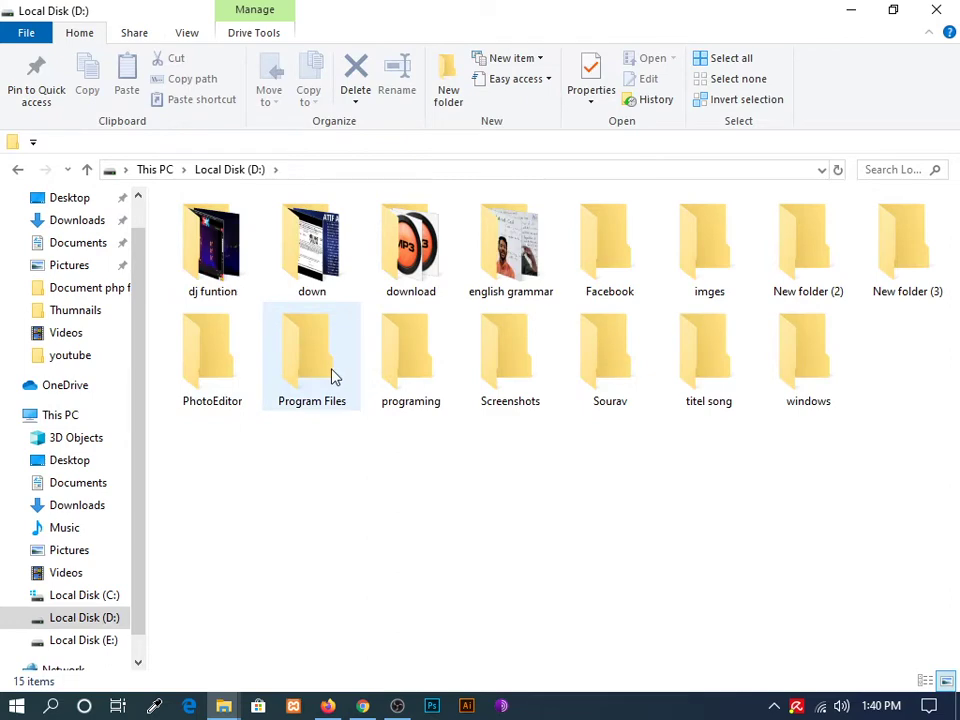
pyautogui.doubleClick(410, 355)
pyautogui.doubleClick(246, 264)
pyautogui.scroll(-6, 226, 366)
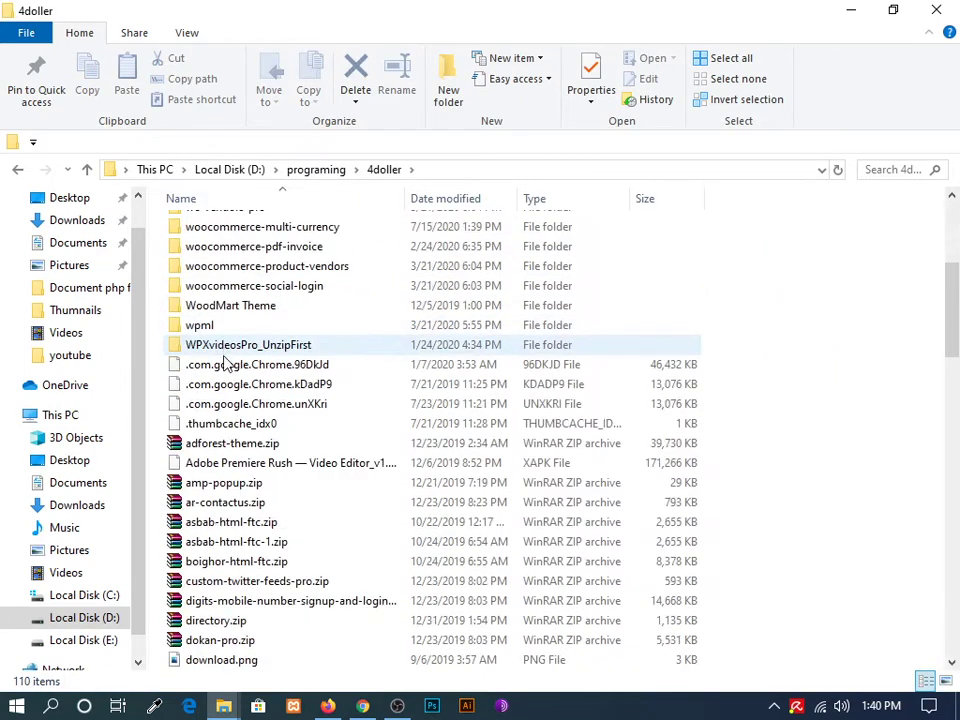
pyautogui.doubleClick(307, 232)
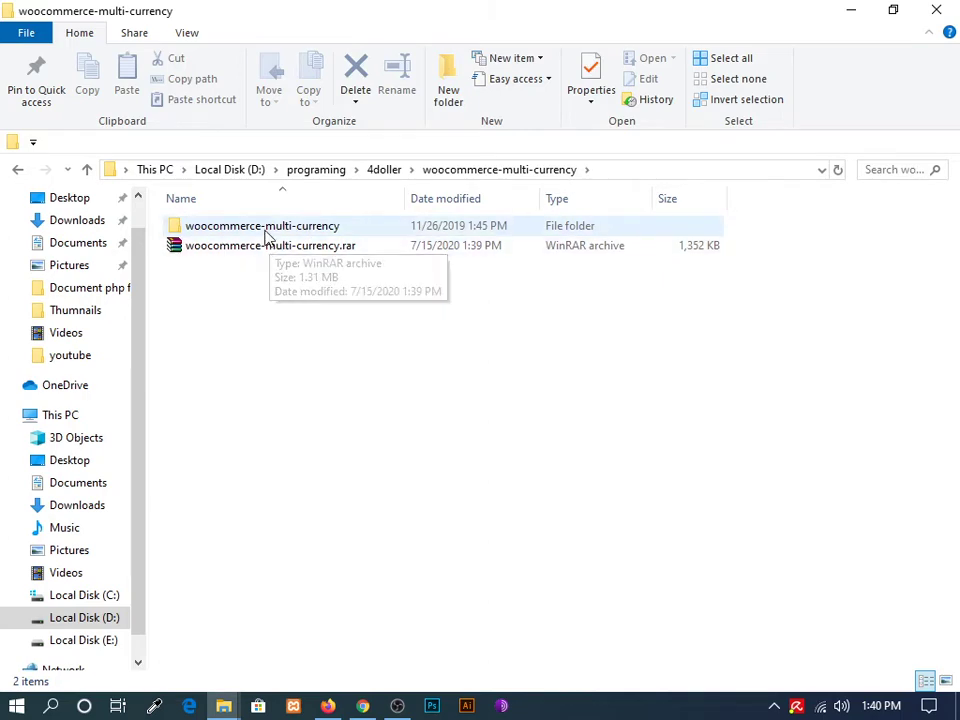
# Step: Check inside the inner woocommerce-multi-currency folder, return to its parent and copy that inner folder
pyautogui.doubleClick(265, 230)
pyautogui.click(18, 169)
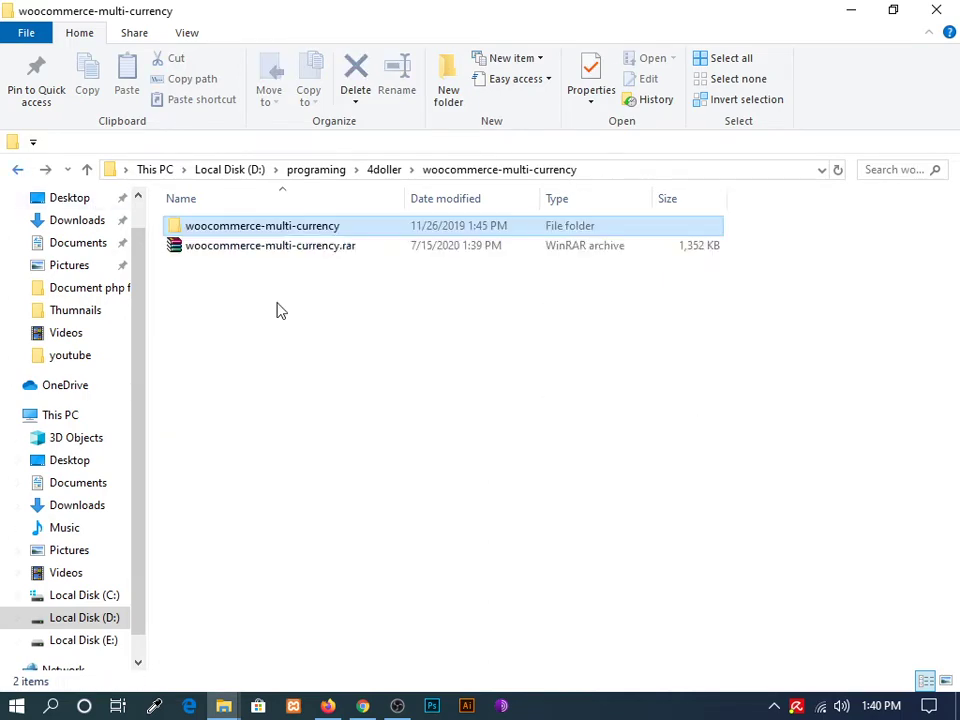
pyautogui.rightClick(288, 230)
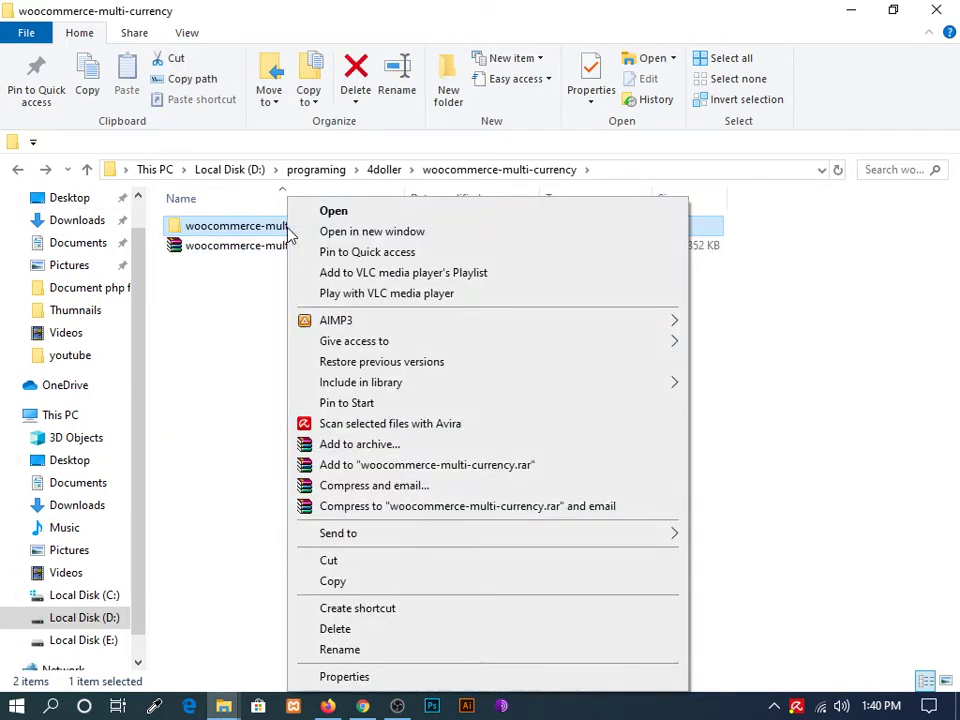
pyautogui.click(360, 582)
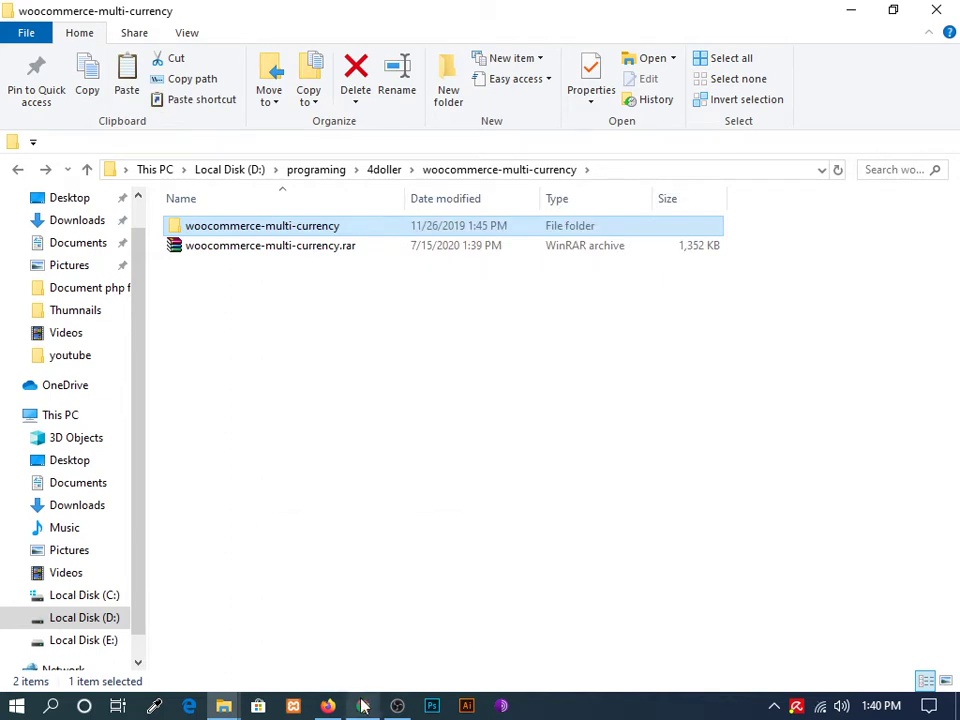
# Step: Go to the local site's plugin directory, C:\xampp\htdocs\google\wp-content\plugins, in File Explorer
pyautogui.click(224, 705)
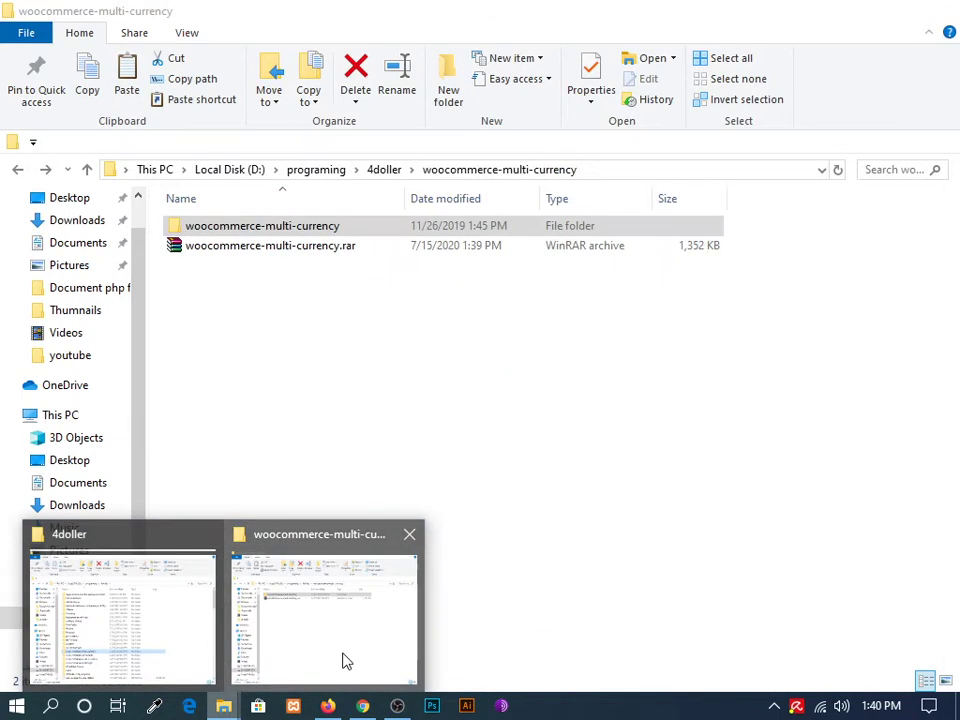
pyautogui.click(341, 658)
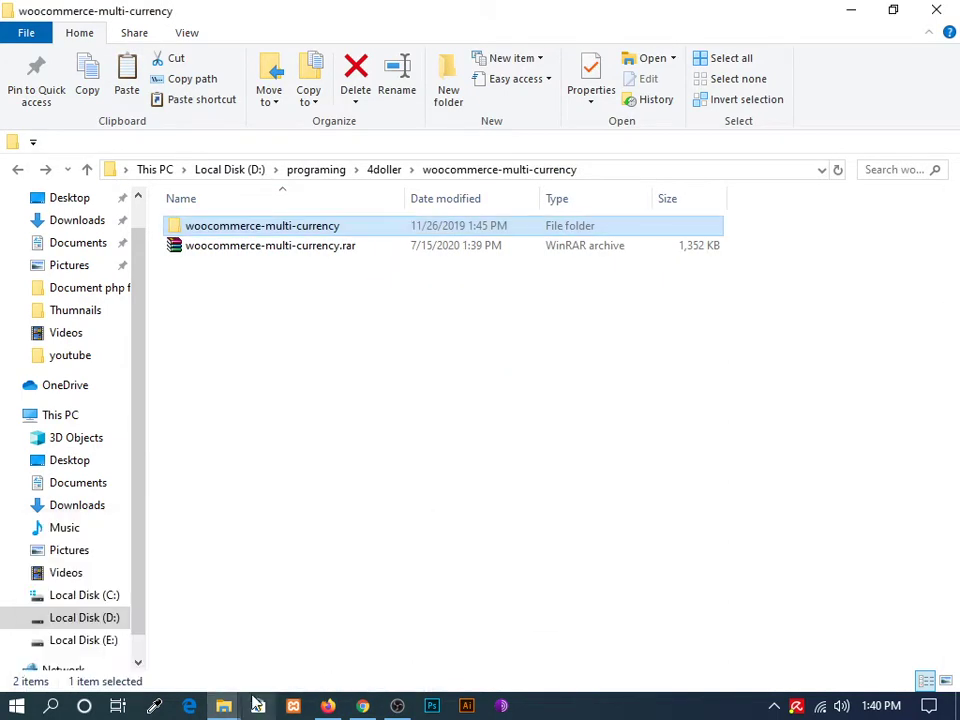
pyautogui.hotkey('alt', 'Up')
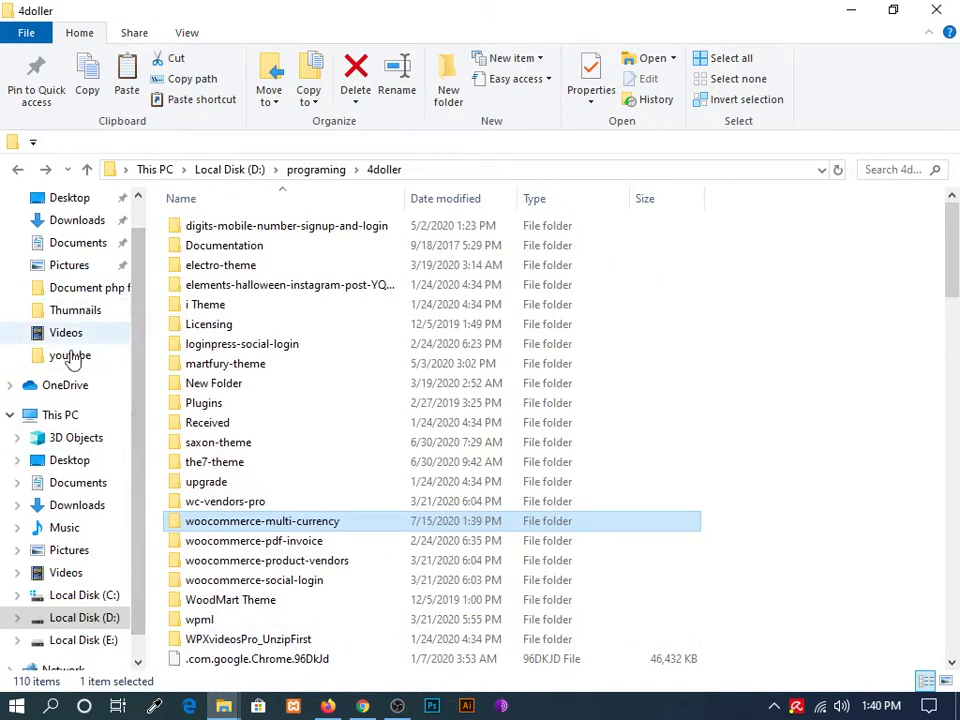
pyautogui.click(79, 418)
pyautogui.doubleClick(253, 428)
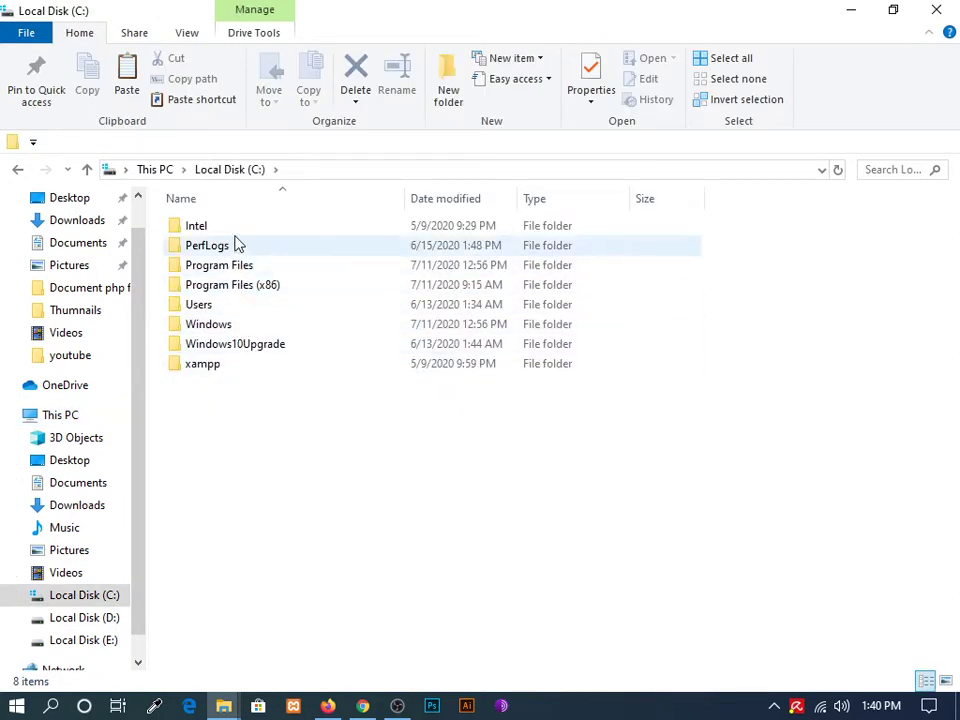
pyautogui.doubleClick(231, 368)
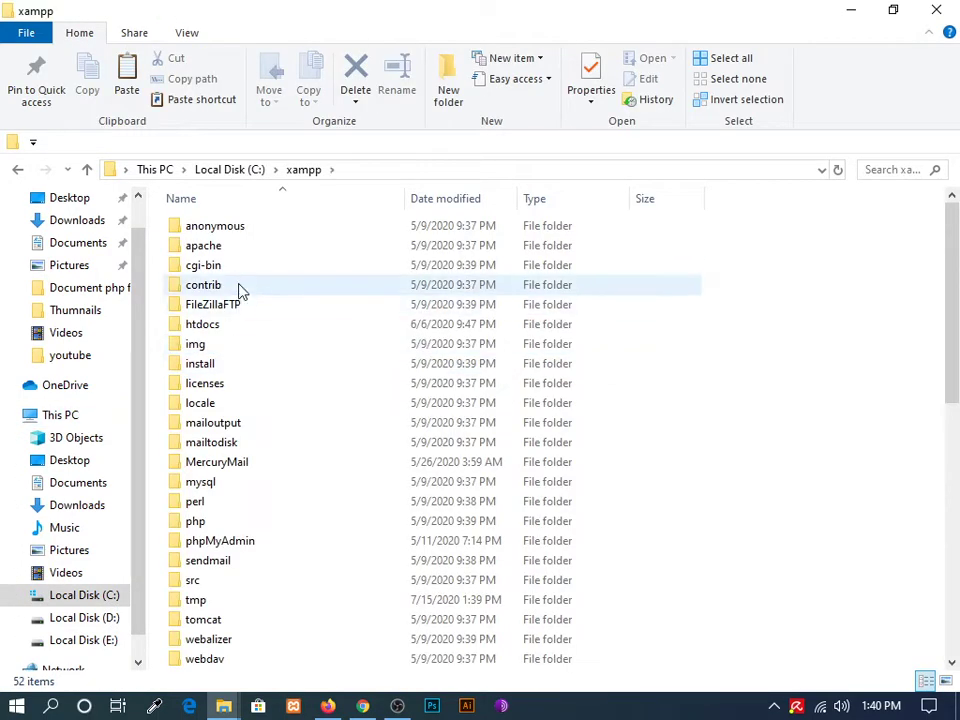
pyautogui.doubleClick(241, 325)
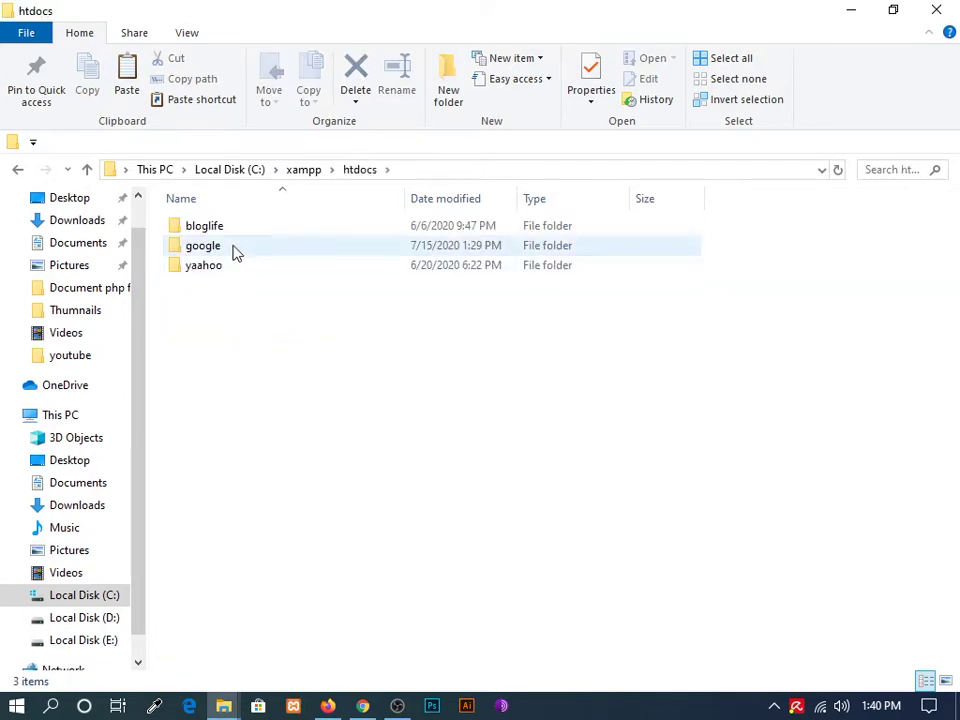
pyautogui.doubleClick(233, 249)
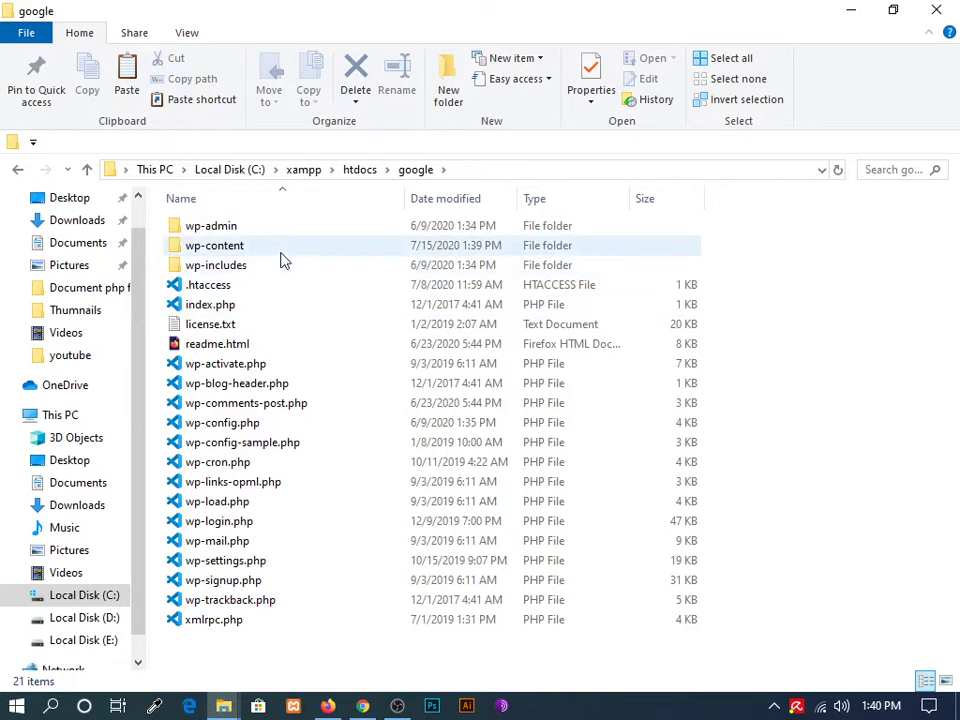
pyautogui.click(281, 252)
pyautogui.doubleClick(281, 258)
pyautogui.doubleClick(279, 266)
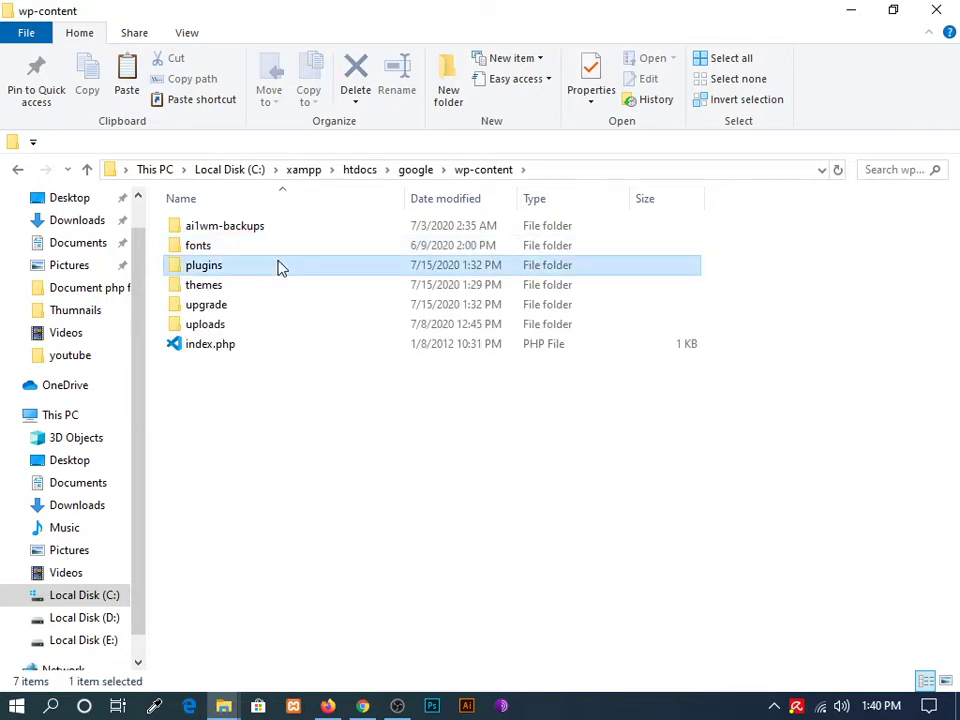
# Step: Paste the copied woocommerce-multi-currency folder into the site's plugins directory
pyautogui.scroll(-5, 279, 272)
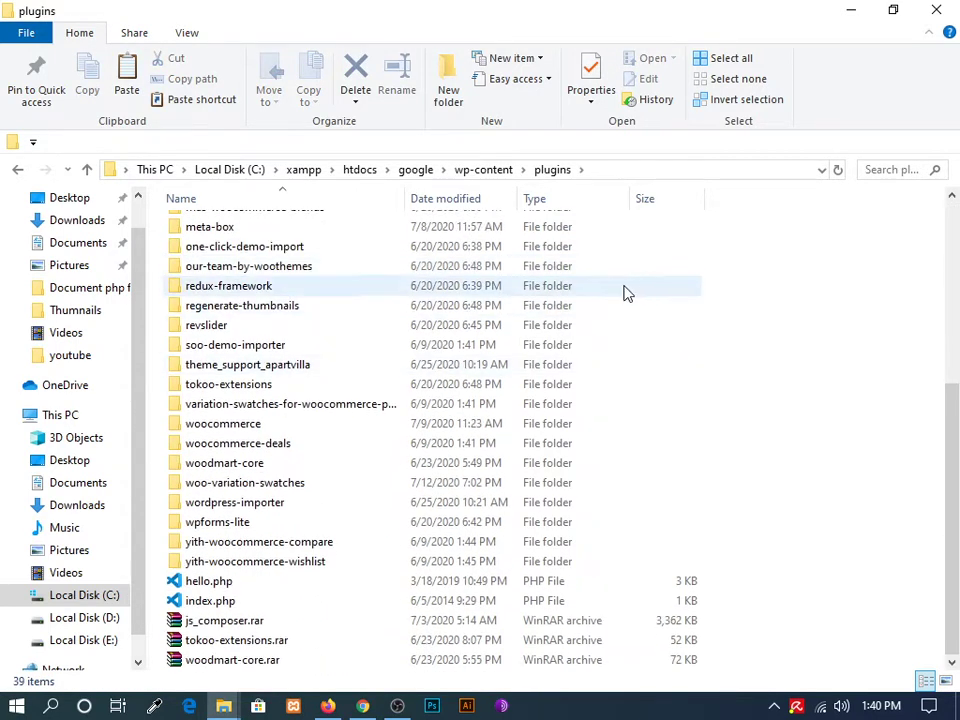
pyautogui.scroll(5, 626, 291)
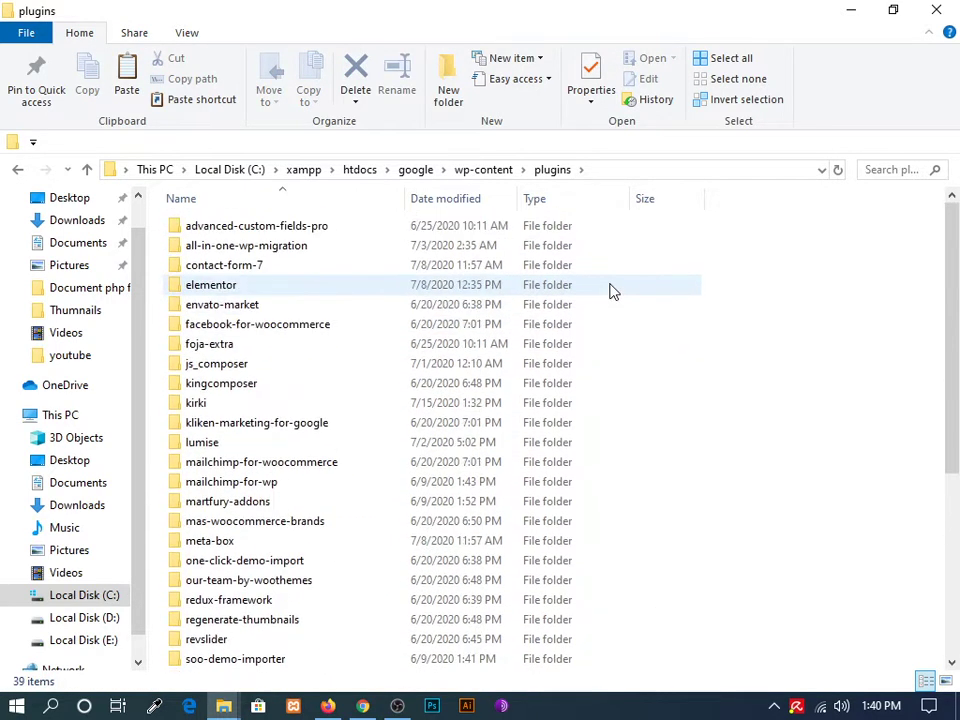
pyautogui.doubleClick(528, 227)
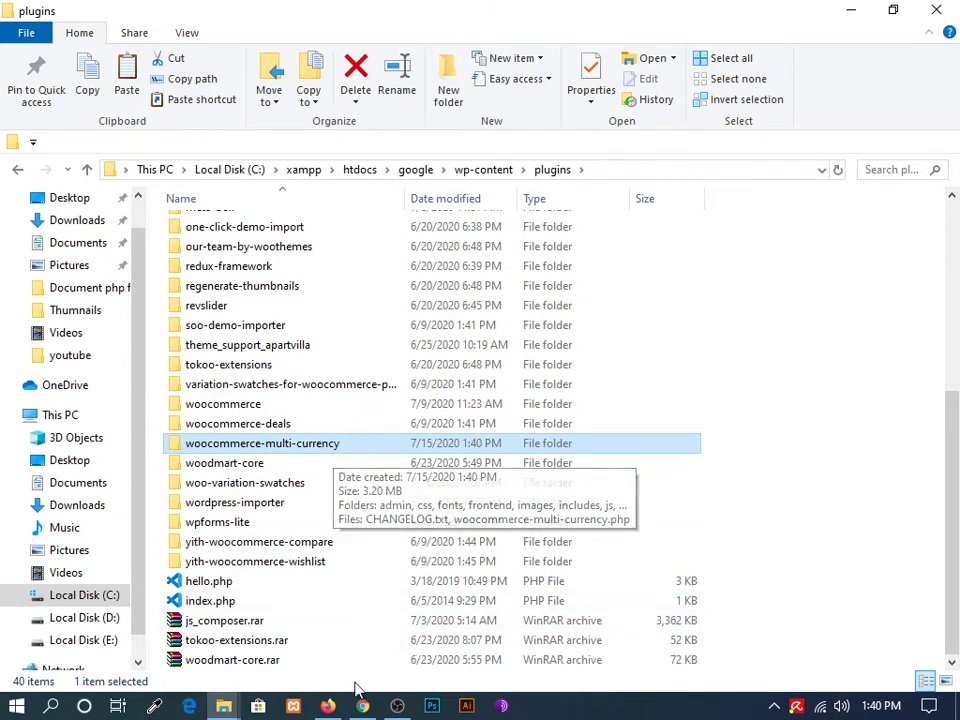
# Step: Switch back to WordPress in Chrome, open the installed plugins list and activate WooCommerce Multi Currency
pyautogui.moveTo(328, 706)
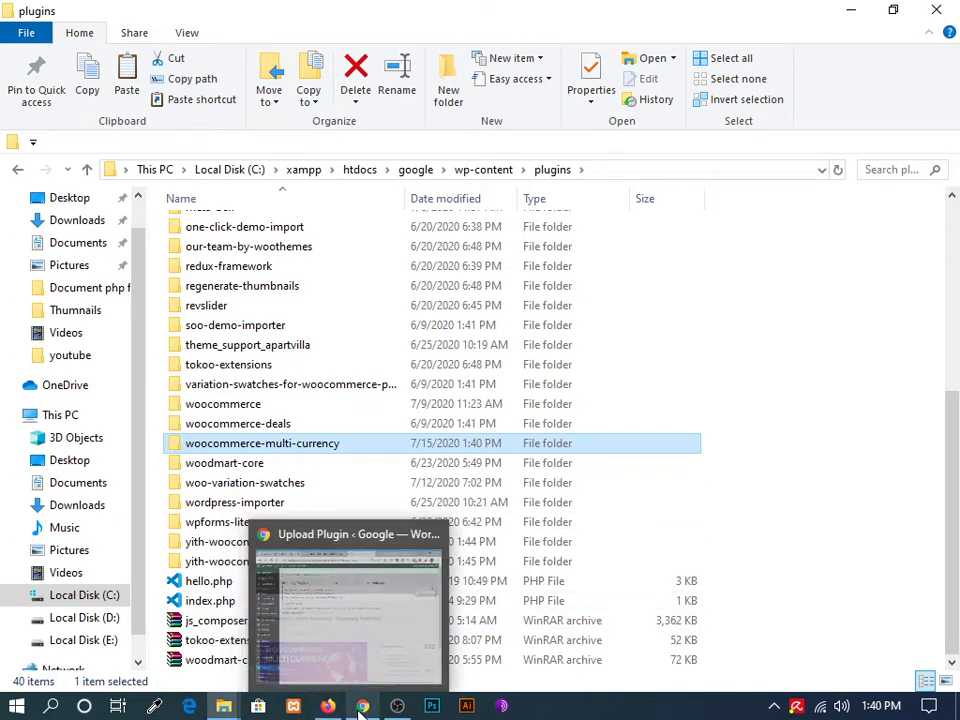
pyautogui.click(338, 588)
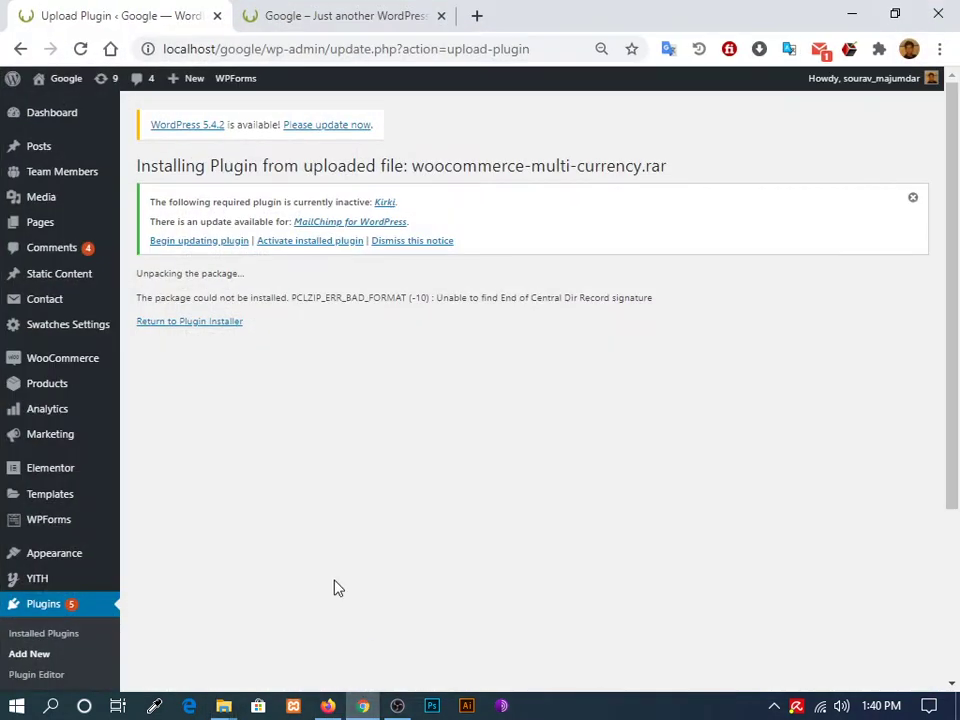
pyautogui.click(43, 633)
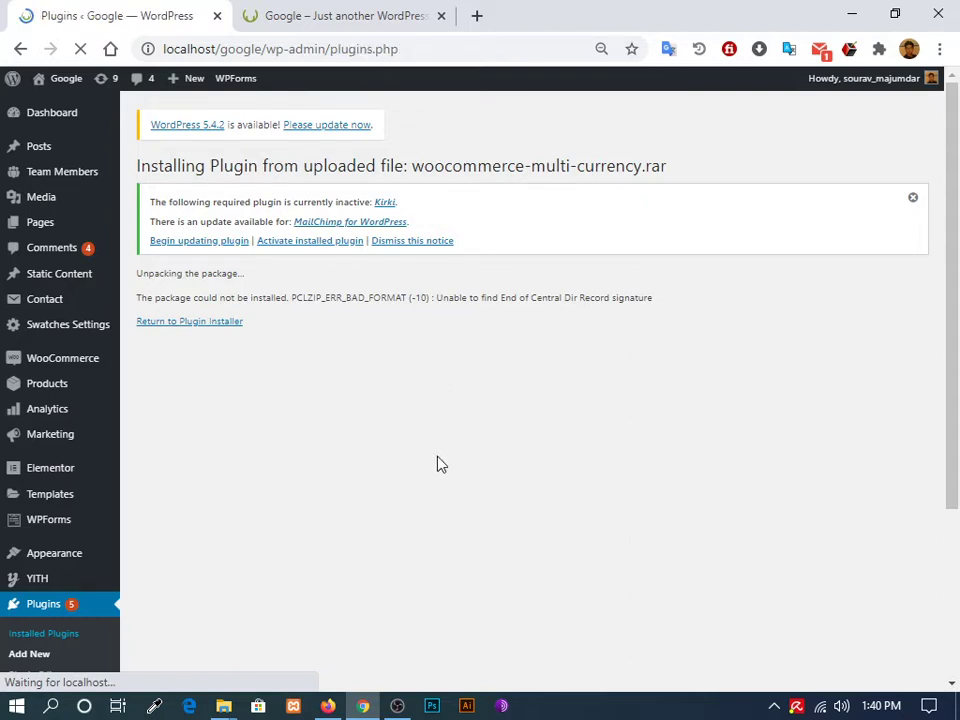
pyautogui.scroll(-5, 277, 430)
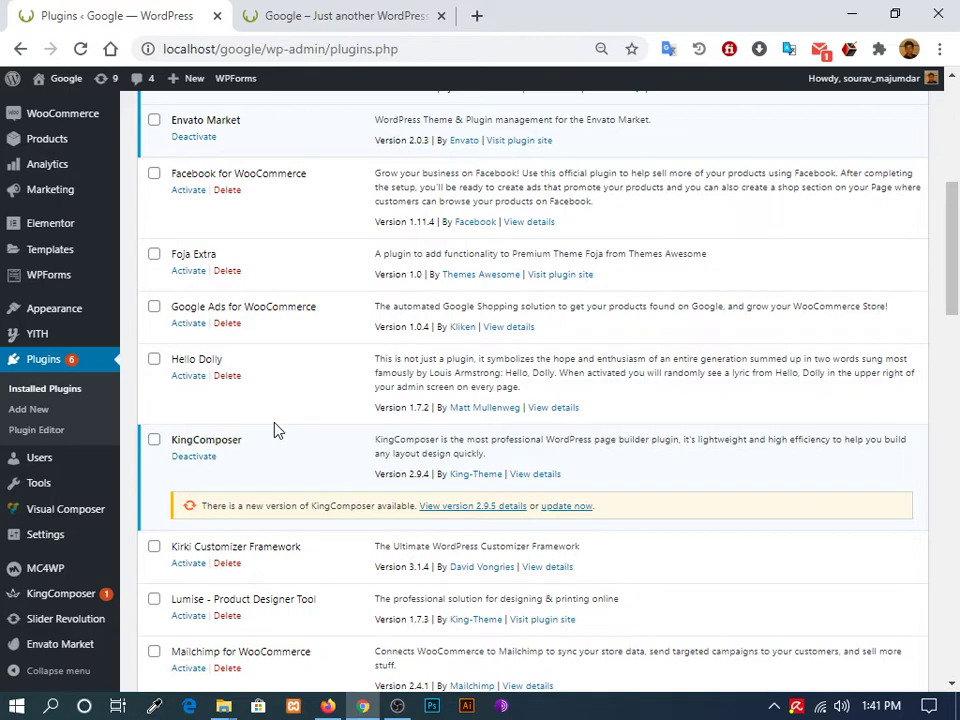
pyautogui.scroll(-14, 277, 430)
pyautogui.click(199, 229)
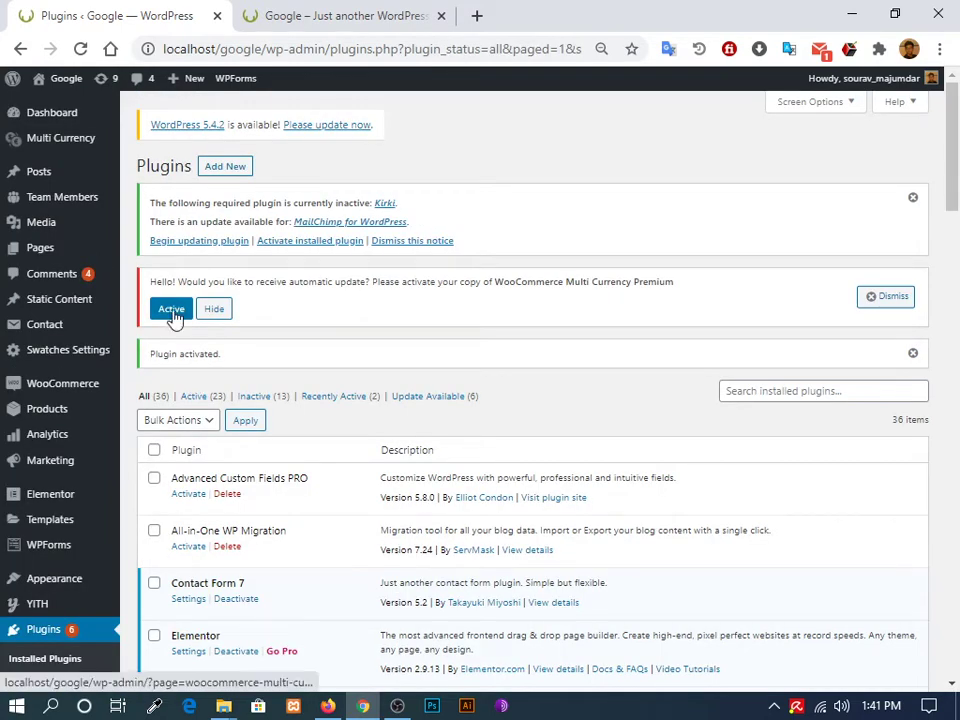
# Step: Follow the WooCommerce Multi Currency Premium activation notice to the plugin's Update settings and look through them
pyautogui.scroll(-4, 70, 362)
pyautogui.scroll(-6, 100, 380)
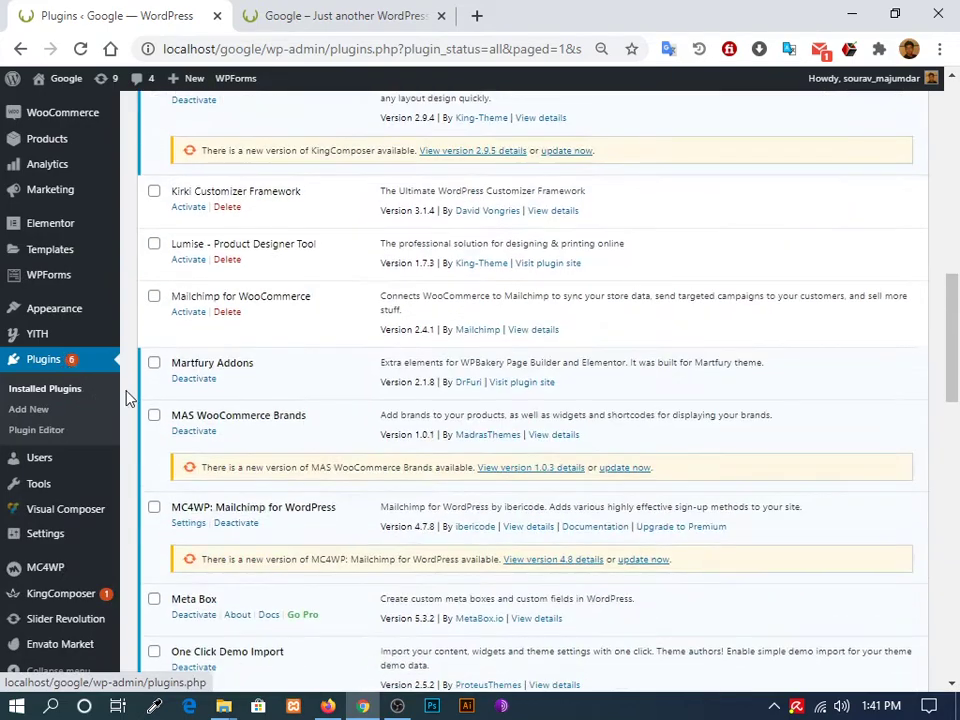
pyautogui.scroll(10, 129, 396)
pyautogui.moveTo(70, 148)
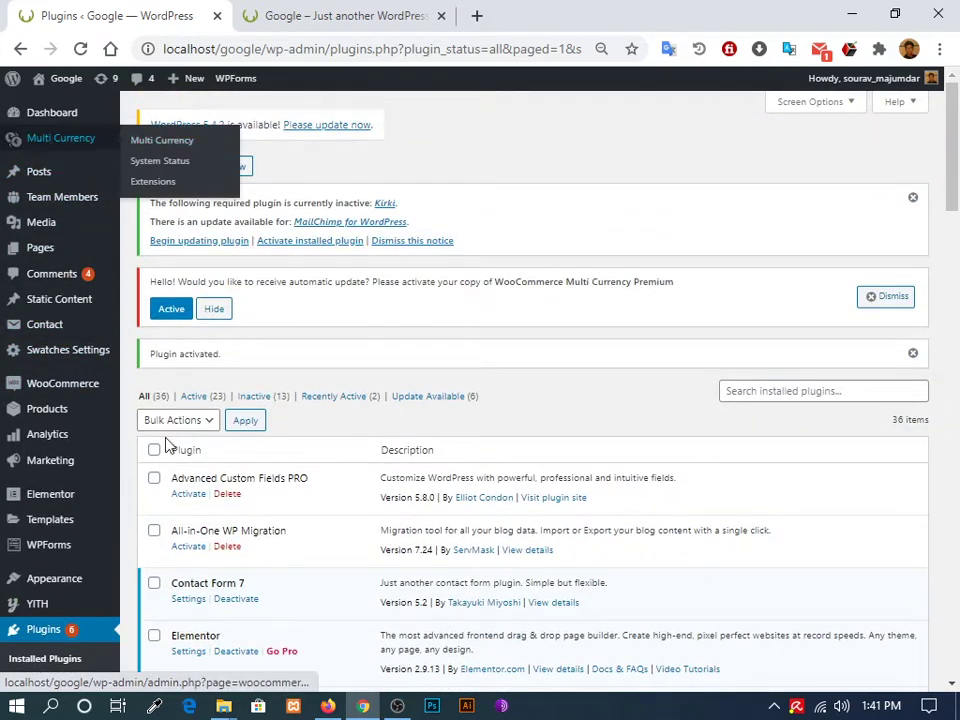
pyautogui.click(171, 312)
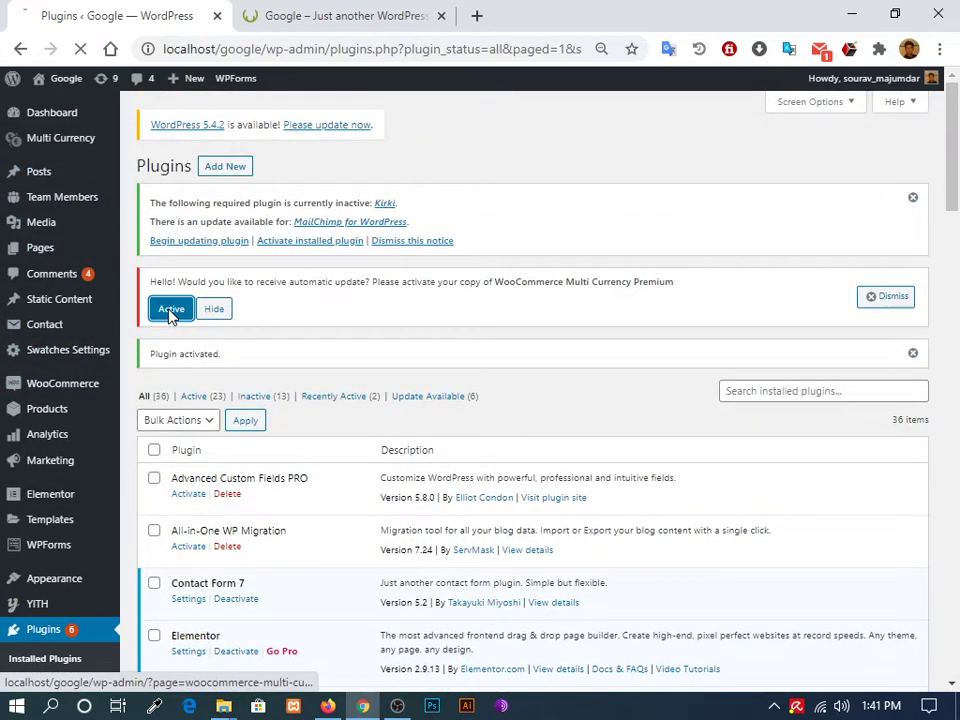
pyautogui.moveTo(65, 148)
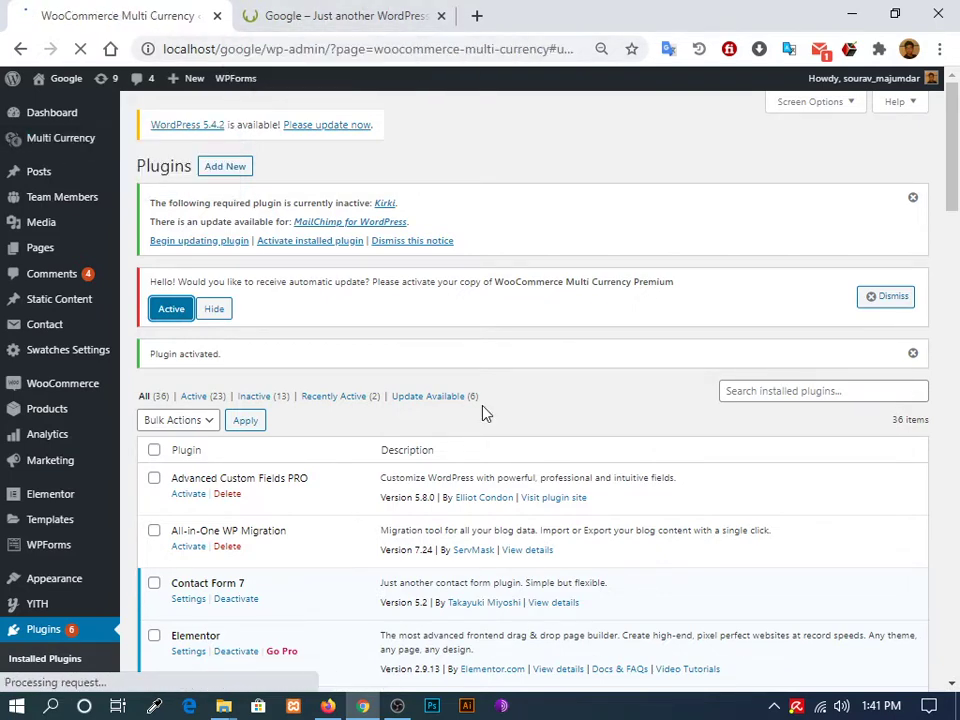
pyautogui.scroll(-3, 480, 400)
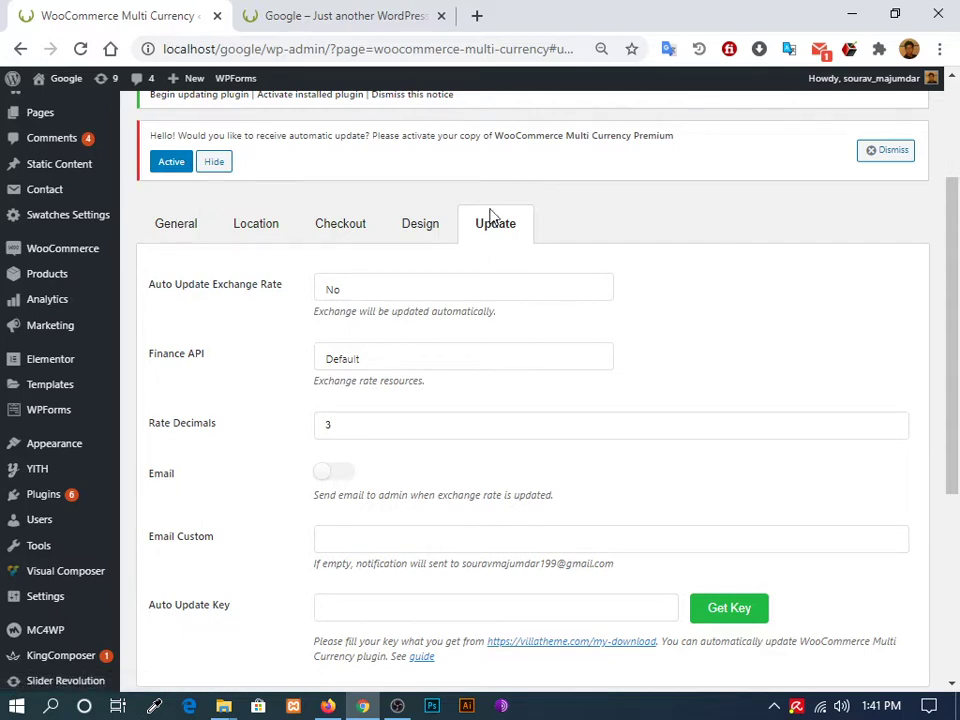
# Step: Dismiss the premium automatic-update notice and enable Multi Currency in the General settings
pyautogui.click(871, 159)
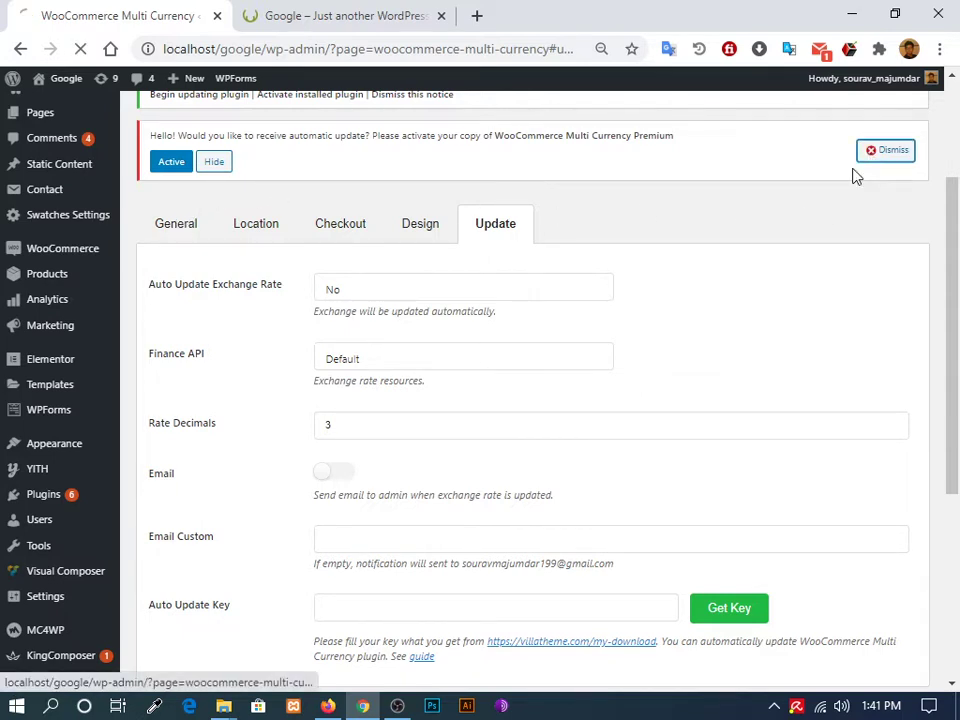
pyautogui.scroll(-5, 345, 521)
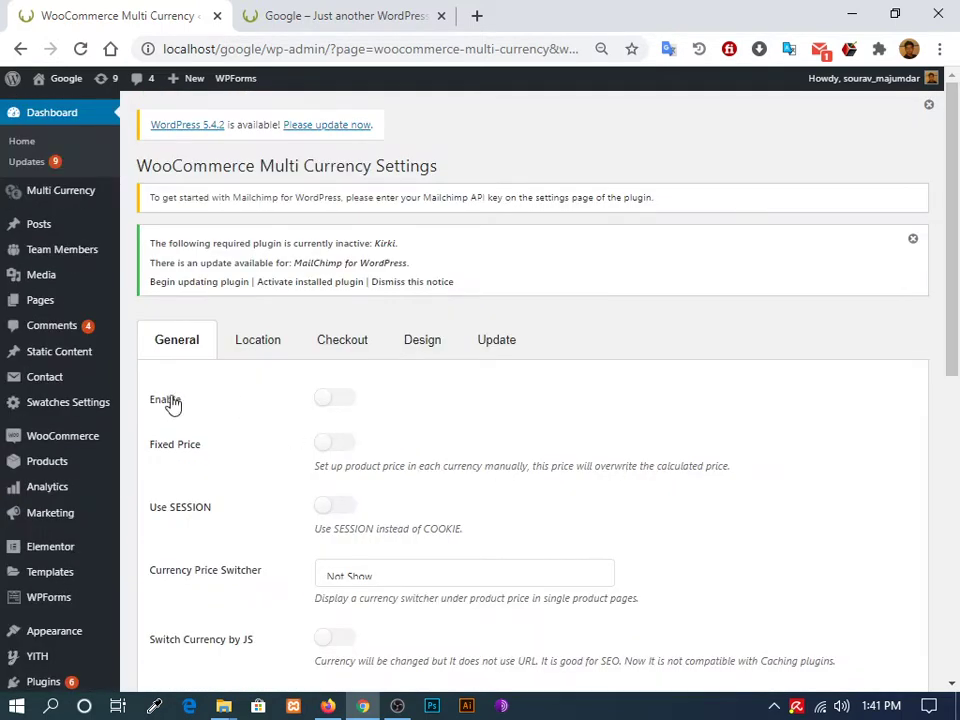
pyautogui.click(334, 400)
# Step: Look through the Currency Options table and the currency and position choices of the Indian rupee row
pyautogui.scroll(-3, 300, 438)
pyautogui.scroll(-5, 336, 431)
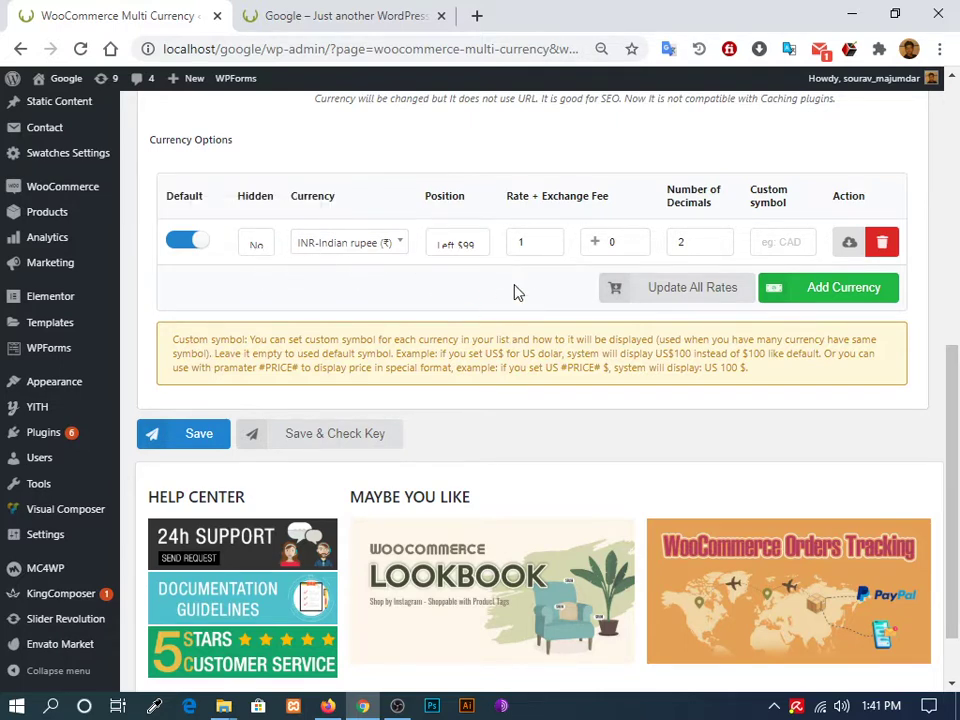
pyautogui.scroll(3, 516, 291)
pyautogui.hotkey('ctrl', '-')
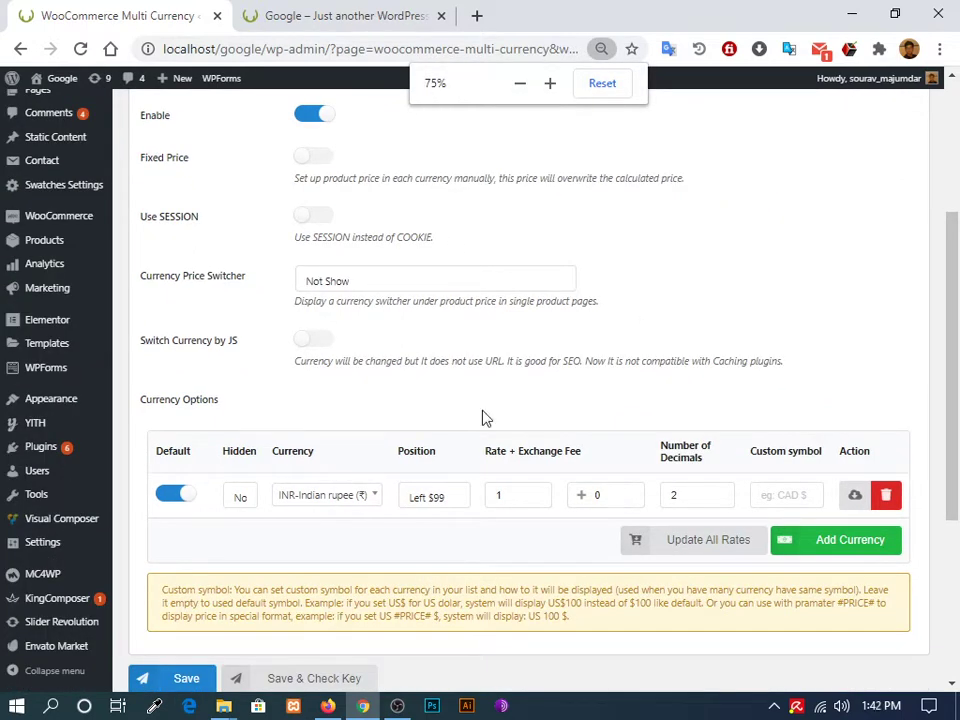
pyautogui.hotkey('ctrl', '-')
pyautogui.hotkey('ctrl', '-')
pyautogui.hotkey('ctrl', '+')
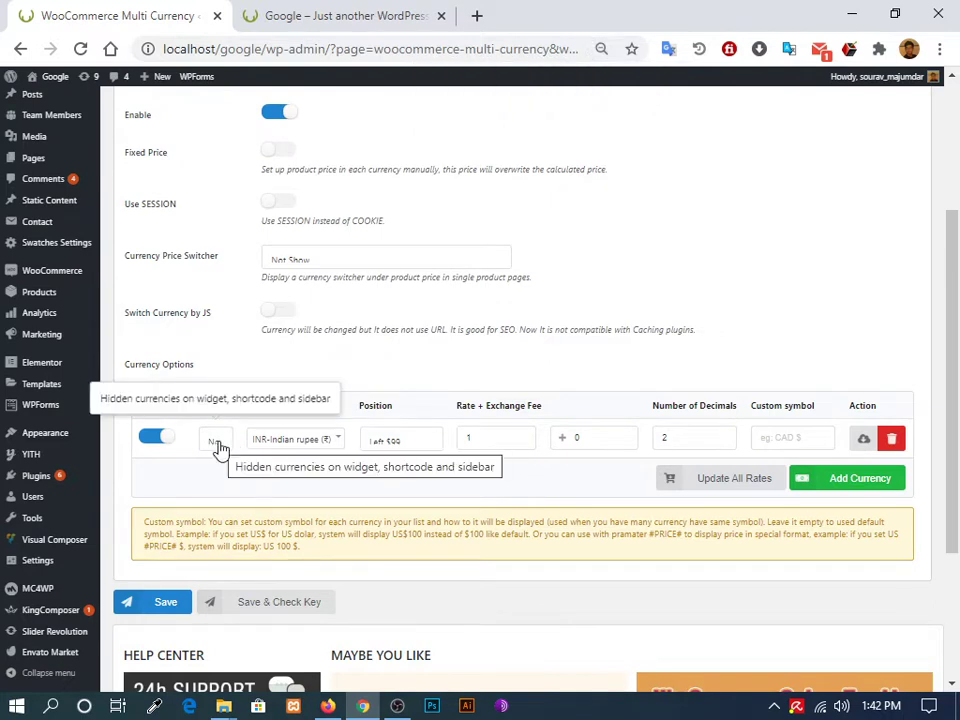
pyautogui.click(323, 441)
pyautogui.click(325, 441)
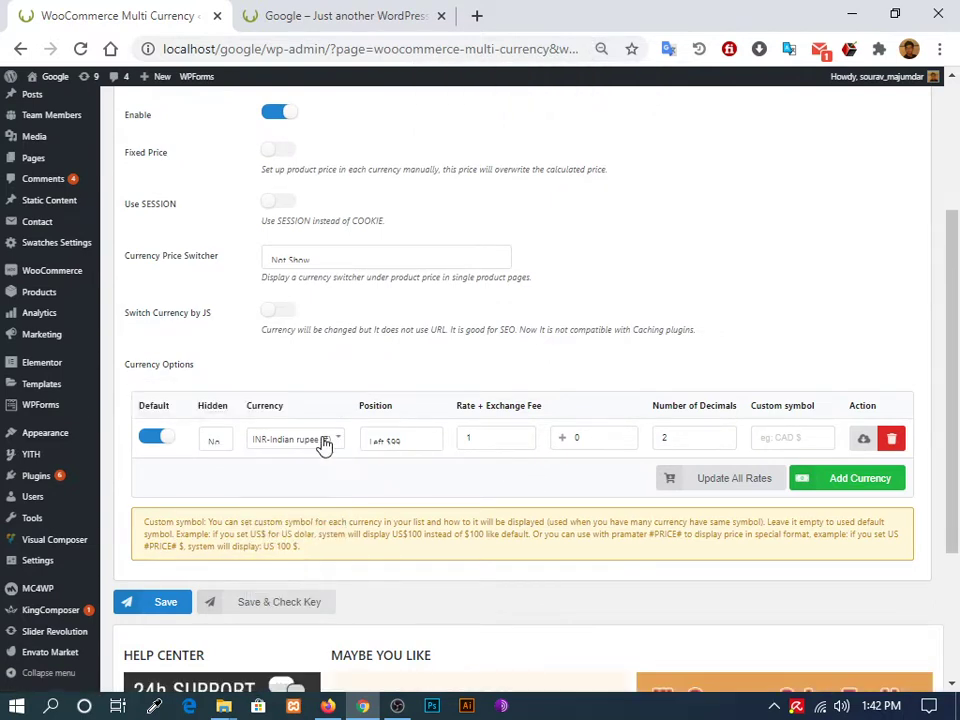
pyautogui.click(423, 441)
pyautogui.click(423, 441)
# Step: Add a second currency row and keep the first row as the default currency
pyautogui.click(886, 485)
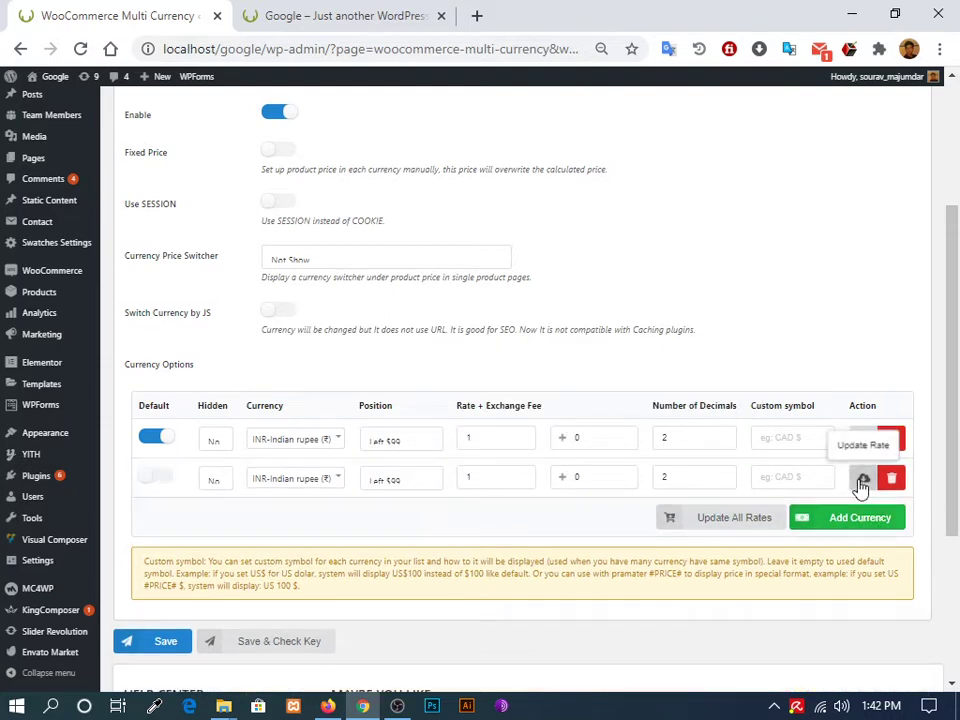
pyautogui.click(158, 479)
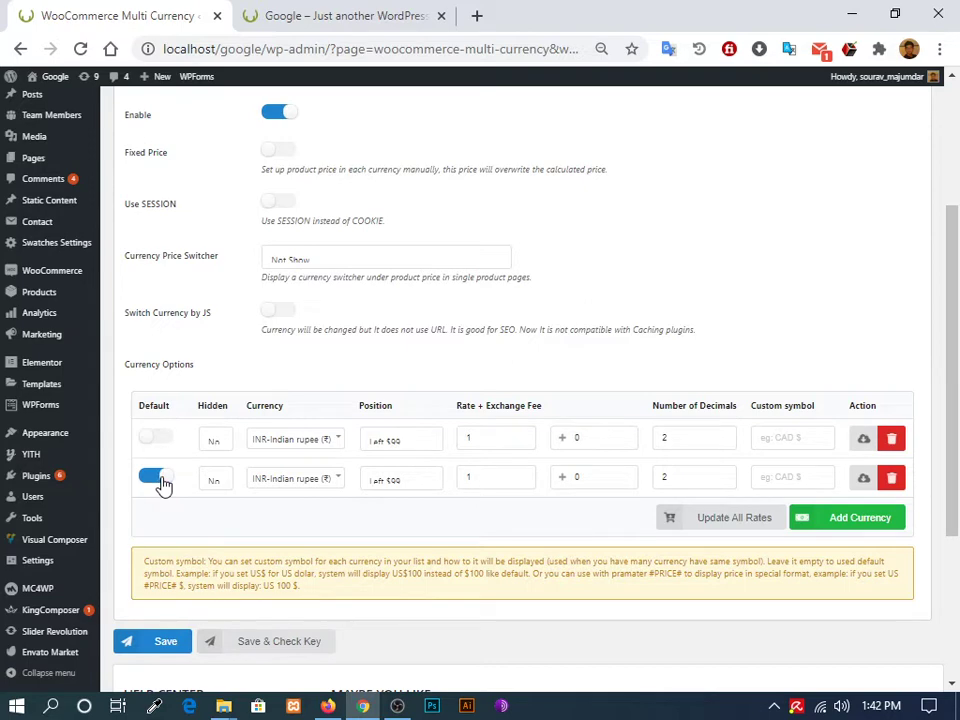
pyautogui.click(158, 478)
# Step: Set the second row's currency to USD-United States (US) dollar ($)
pyautogui.click(289, 480)
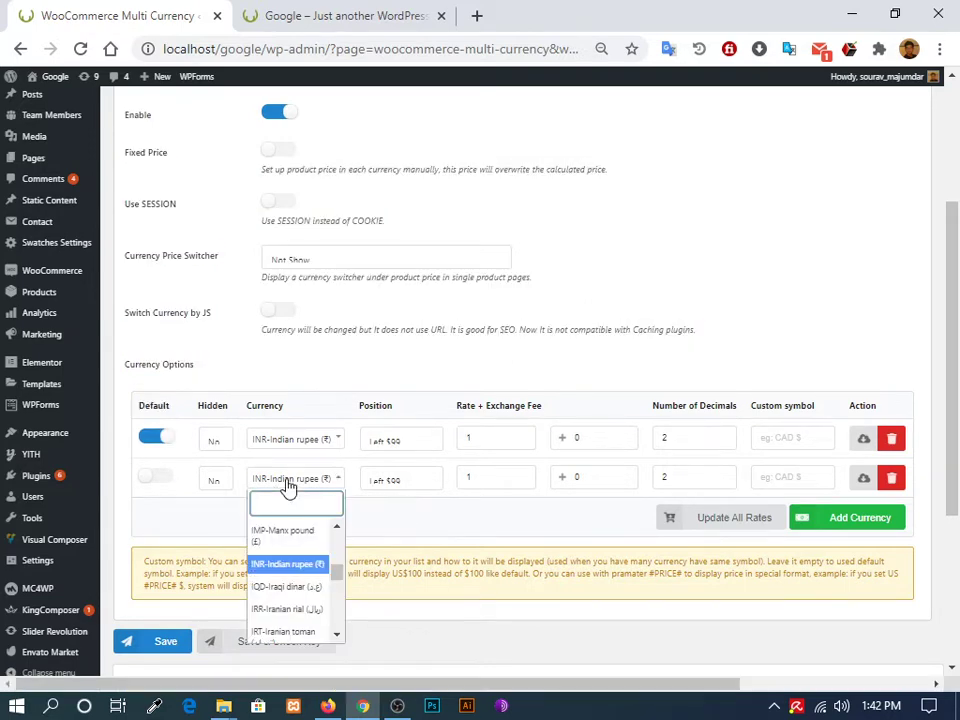
pyautogui.write('do')
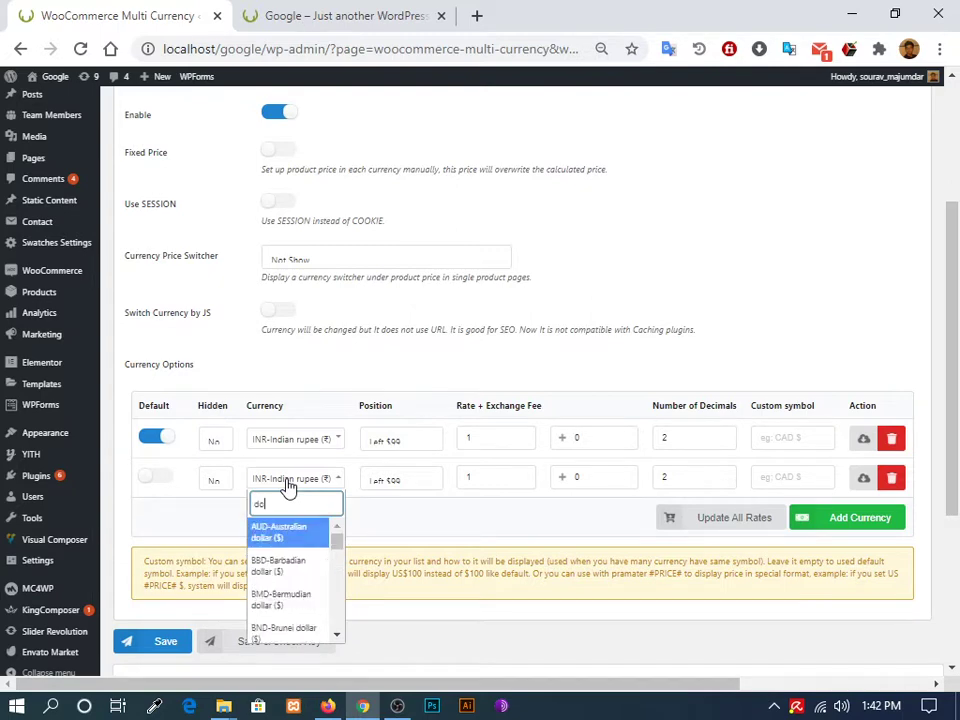
pyautogui.write('llar')
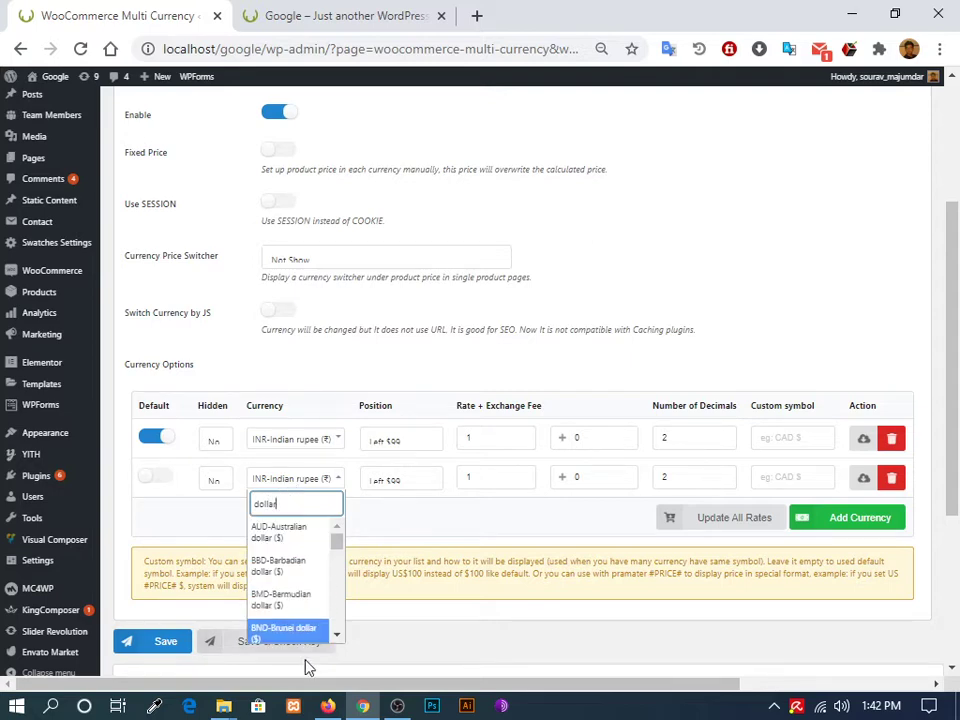
pyautogui.scroll(-1, 280, 575)
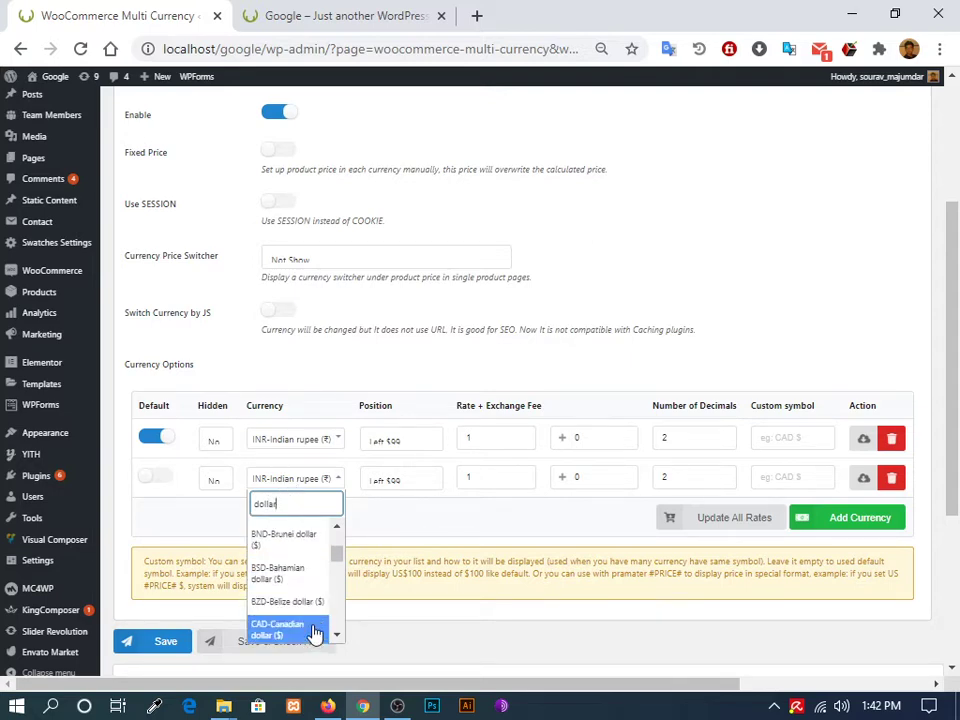
pyautogui.press('BackSpace')
pyautogui.press('BackSpace')
pyautogui.press('BackSpace')
pyautogui.press('BackSpace')
pyautogui.press('BackSpace')
pyautogui.press('BackSpace')
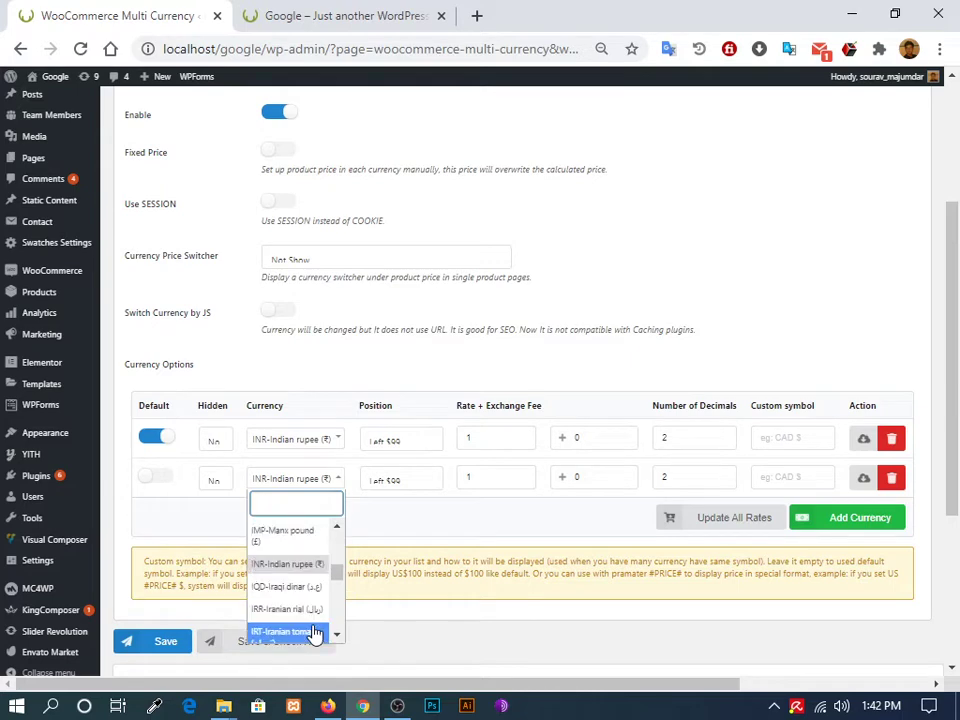
pyautogui.write('usd')
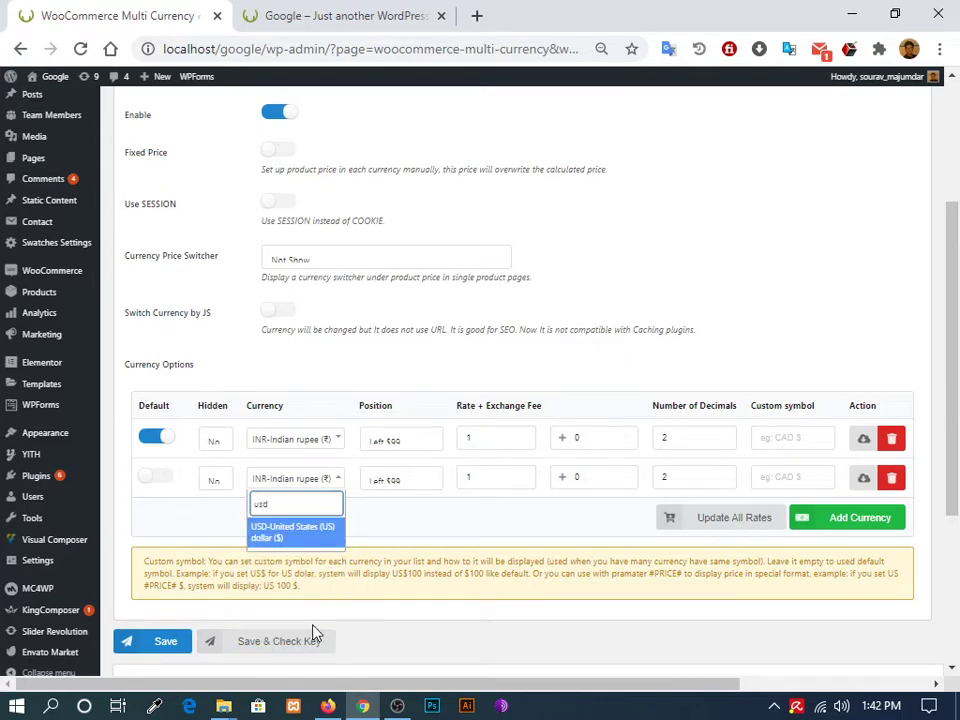
pyautogui.click(298, 541)
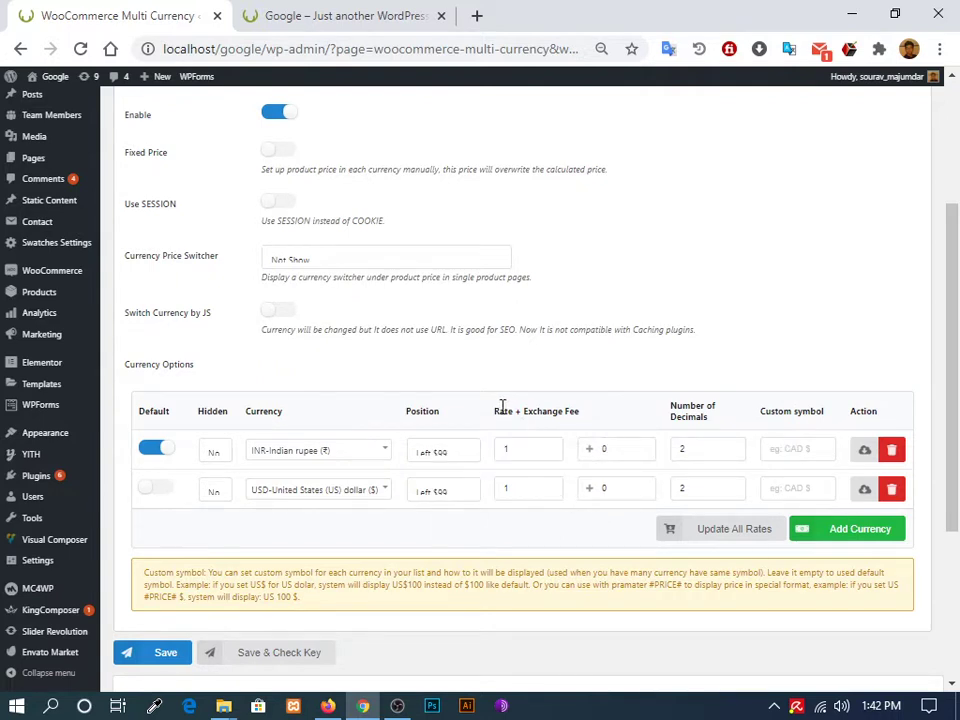
pyautogui.moveTo(495, 407); pyautogui.dragTo(592, 420)
pyautogui.click(592, 418)
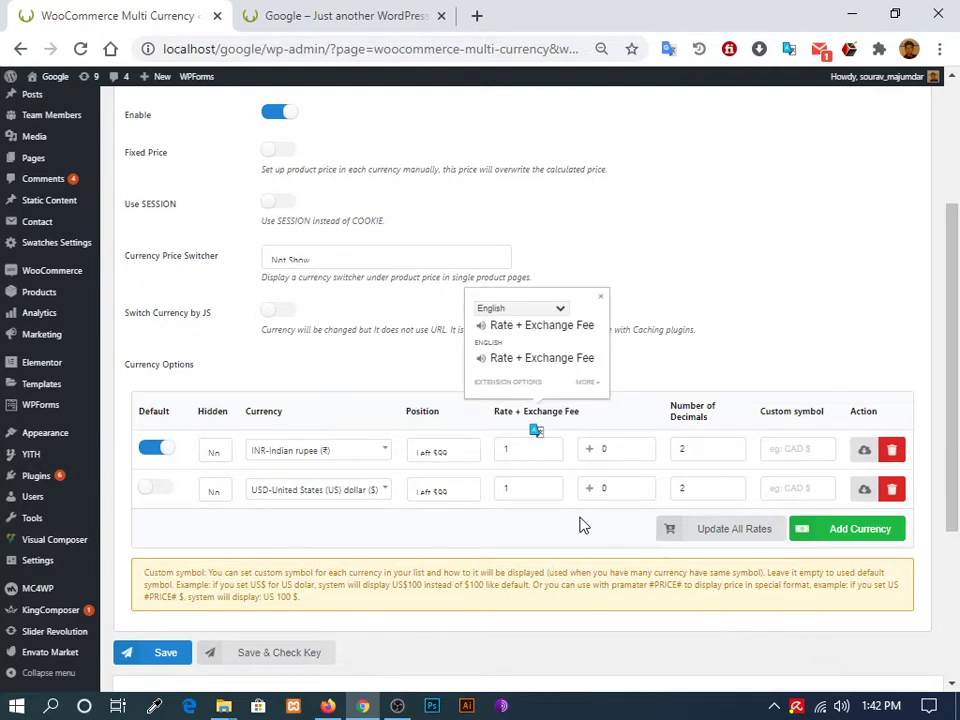
pyautogui.click(527, 459)
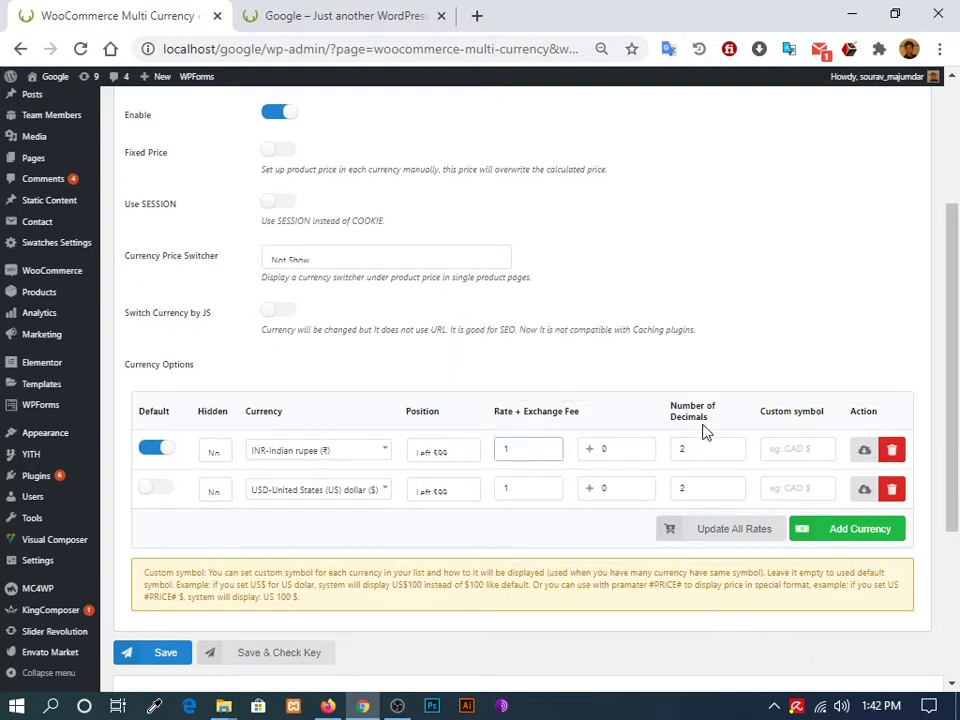
# Step: Add a third currency row set to EUR-Euro (€), update all rates and save the settings
pyautogui.click(846, 529)
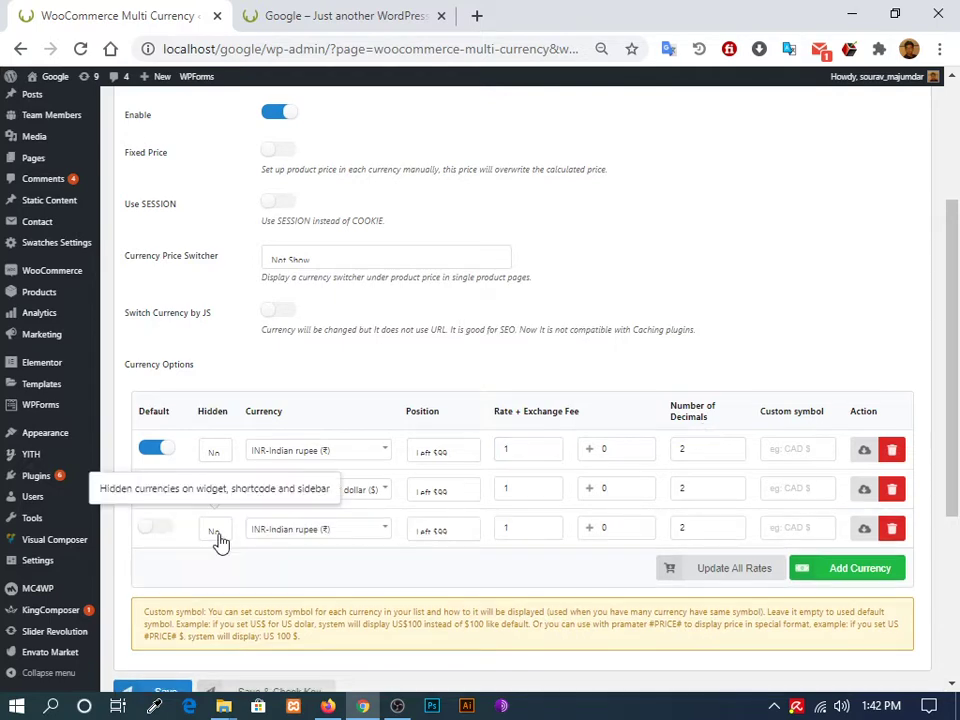
pyautogui.click(317, 538)
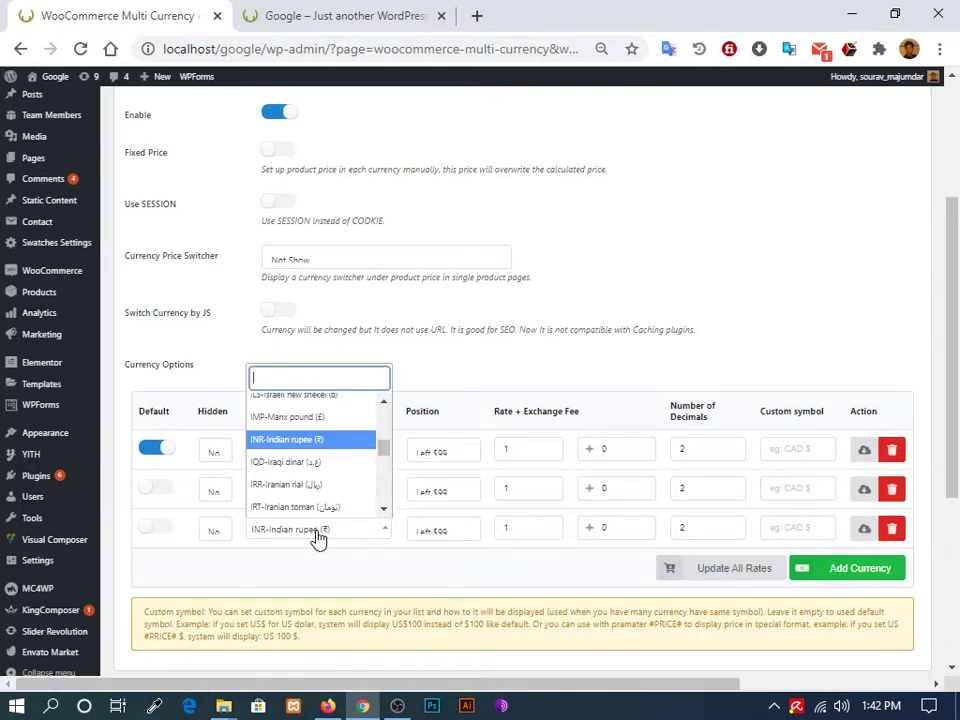
pyautogui.write('e')
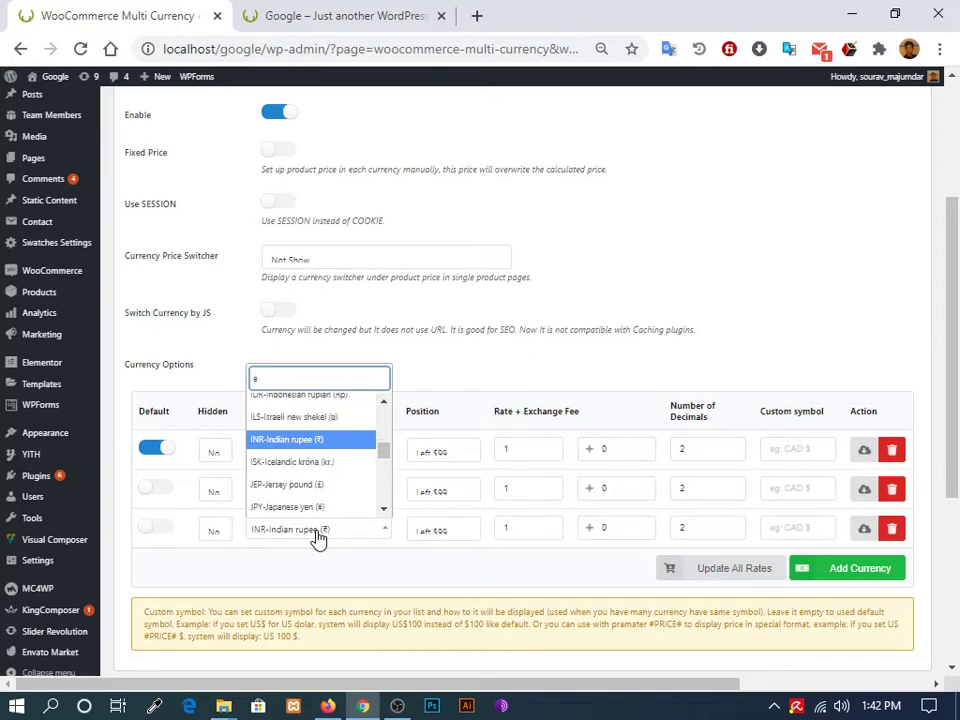
pyautogui.write('u')
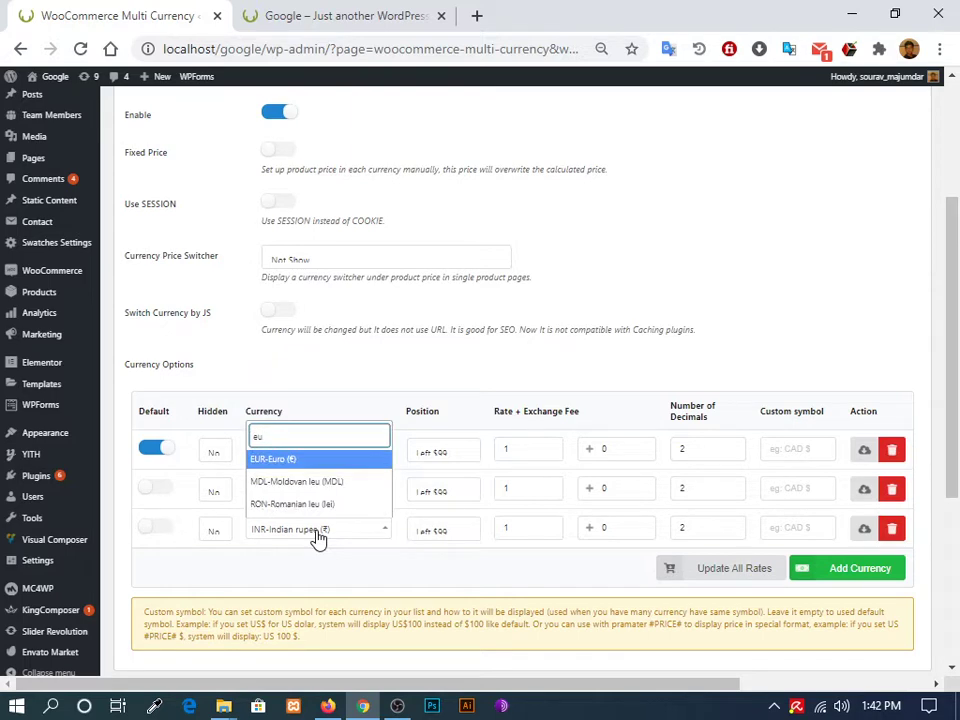
pyautogui.click(279, 460)
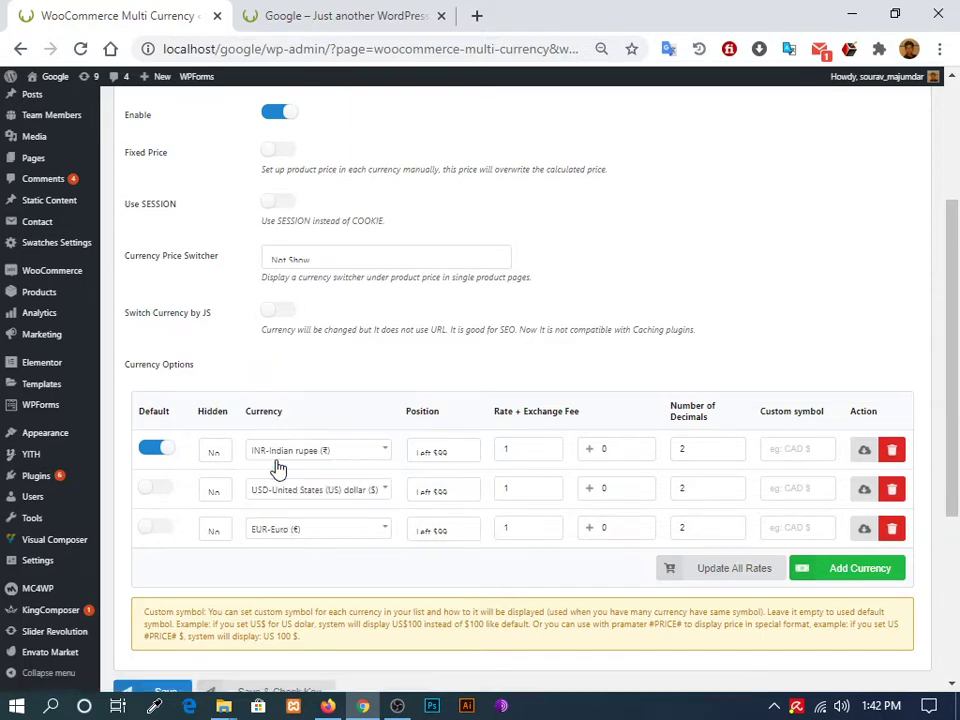
pyautogui.click(735, 568)
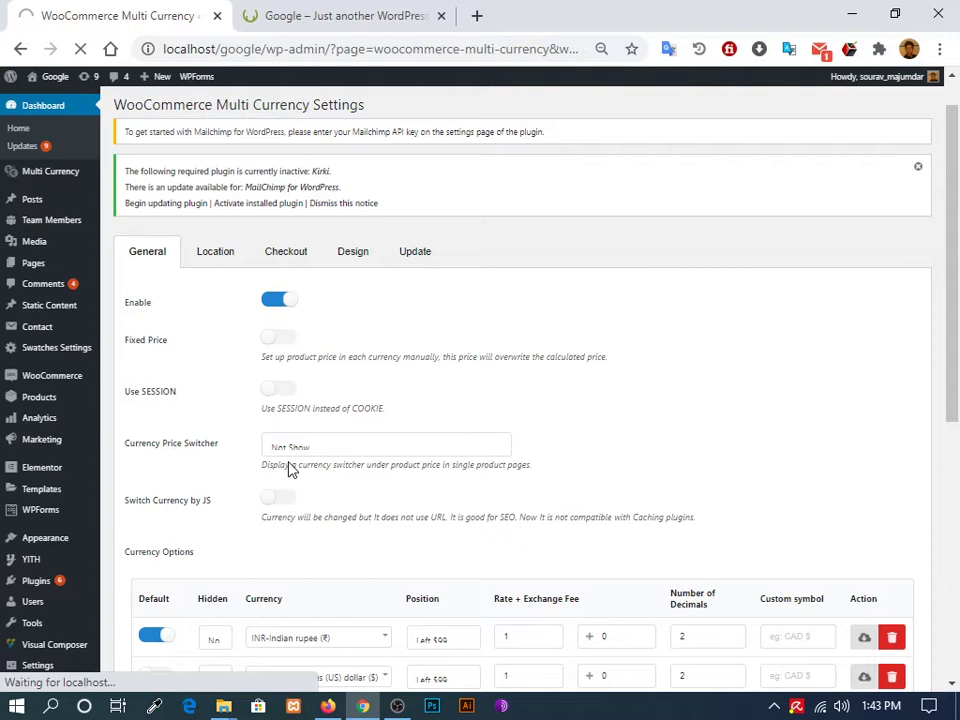
# Step: Switch to the storefront tab, reload it and check the currency selector and the Deals of the day prices
pyautogui.hotkey('ctrl', 'Tab')
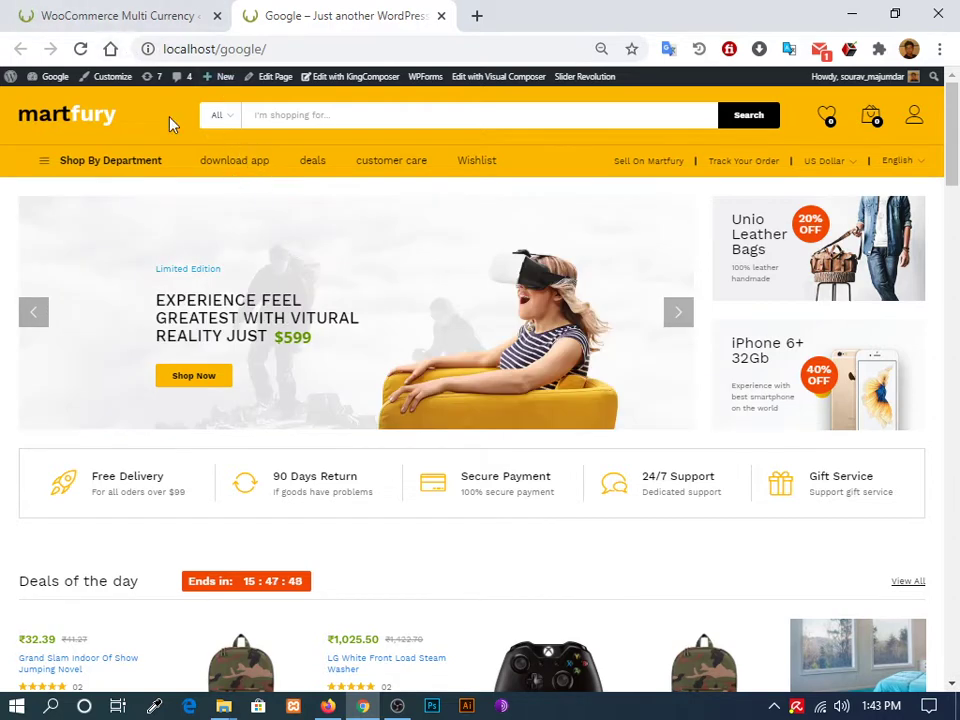
pyautogui.click(79, 49)
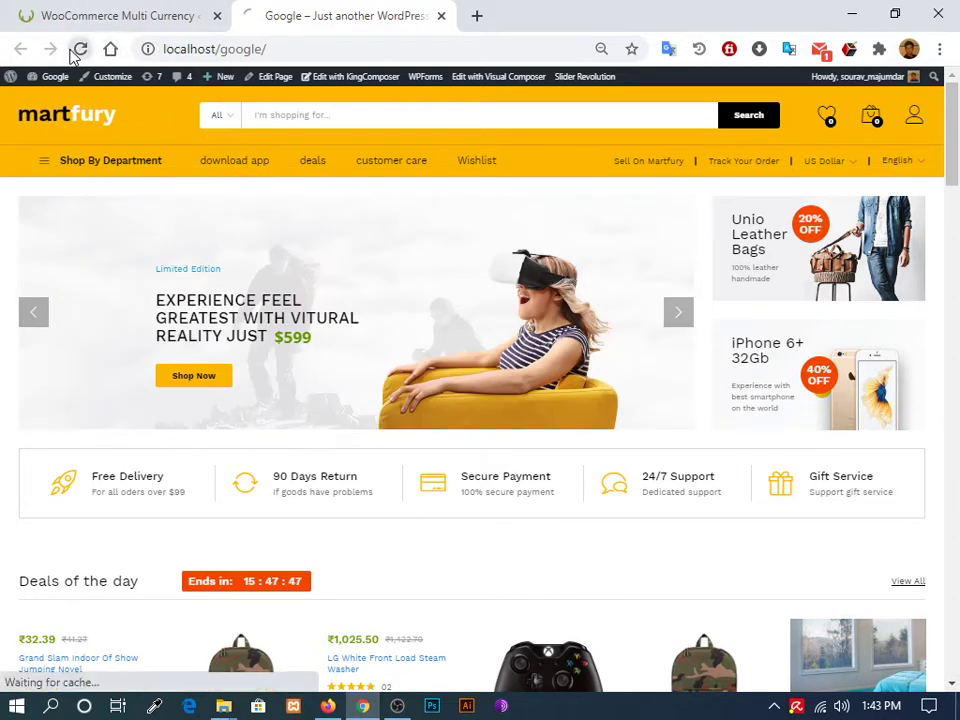
pyautogui.scroll(-2, 322, 393)
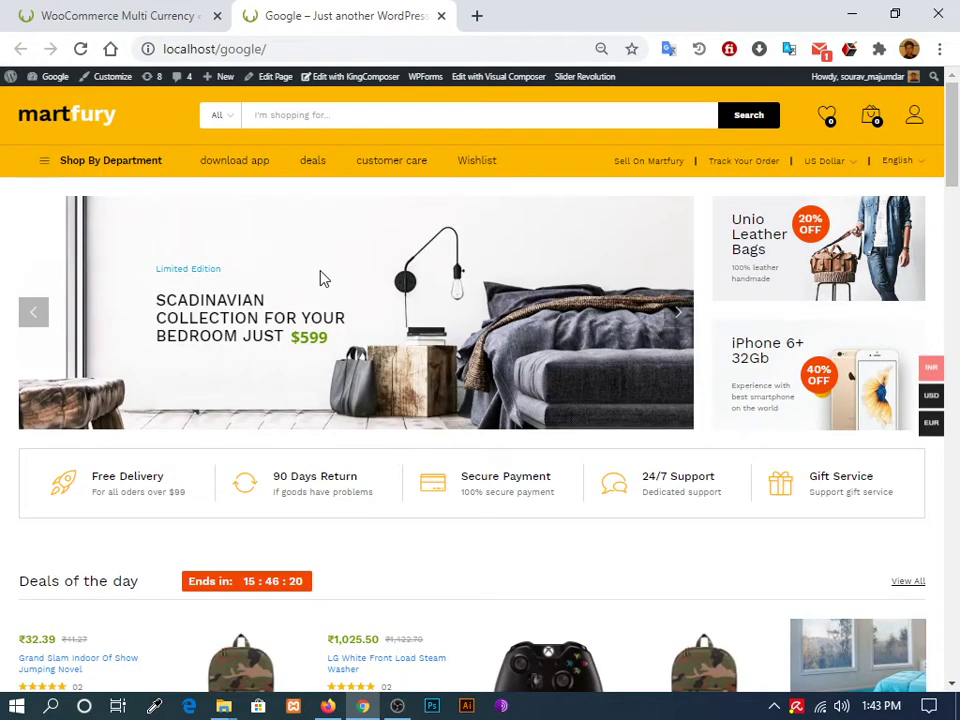
pyautogui.moveTo(885, 372)
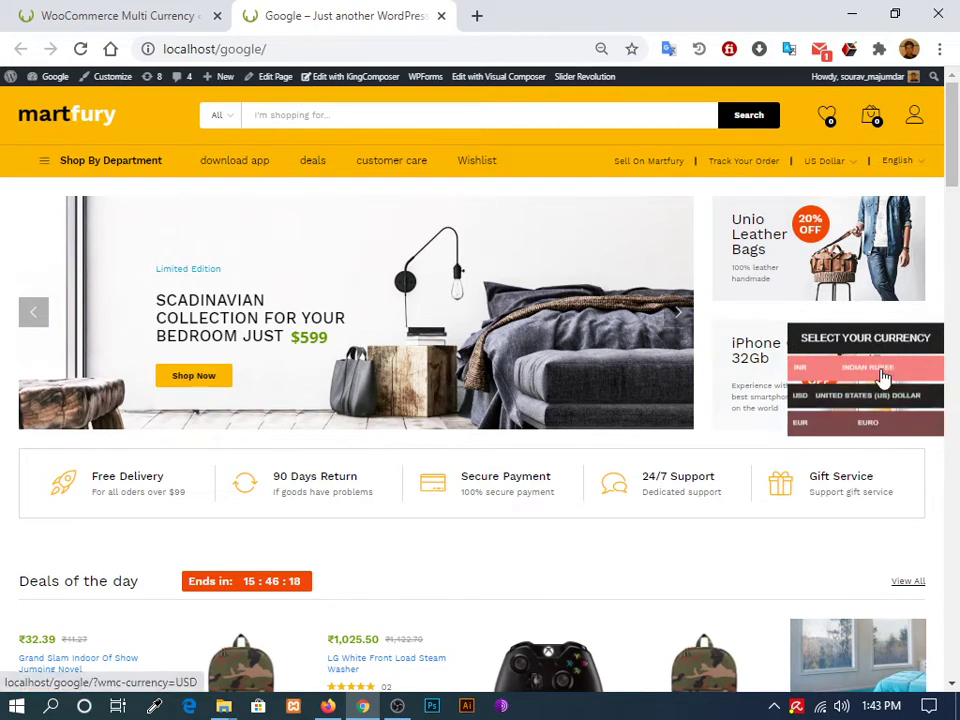
pyautogui.scroll(-4, 778, 420)
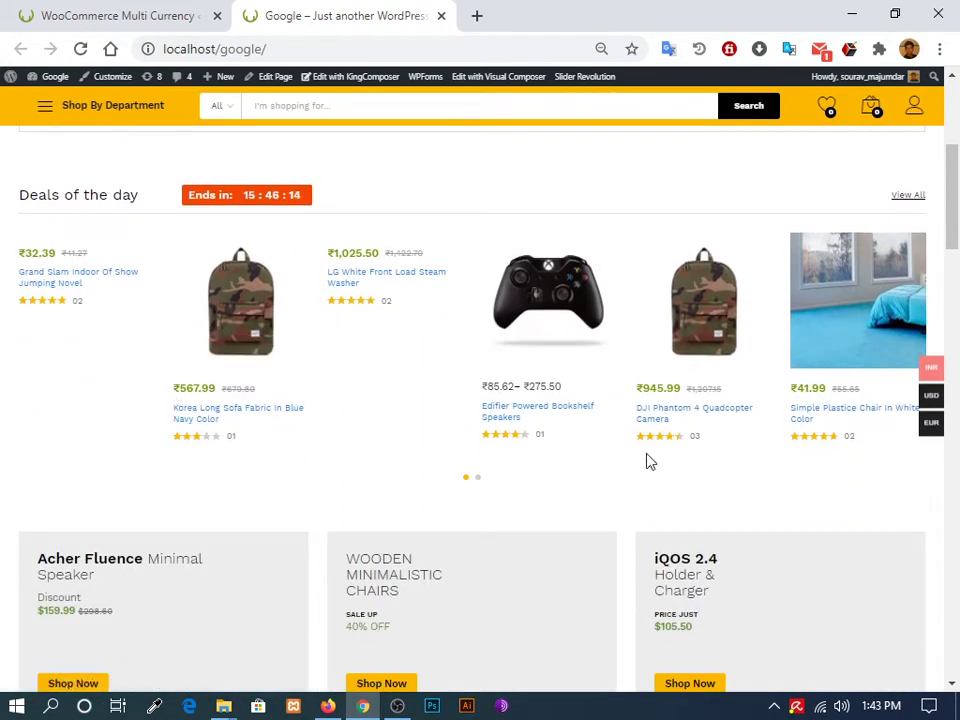
# Step: Test the storefront currency selector by displaying prices in United States (US) dollar and in Euro
pyautogui.click(896, 398)
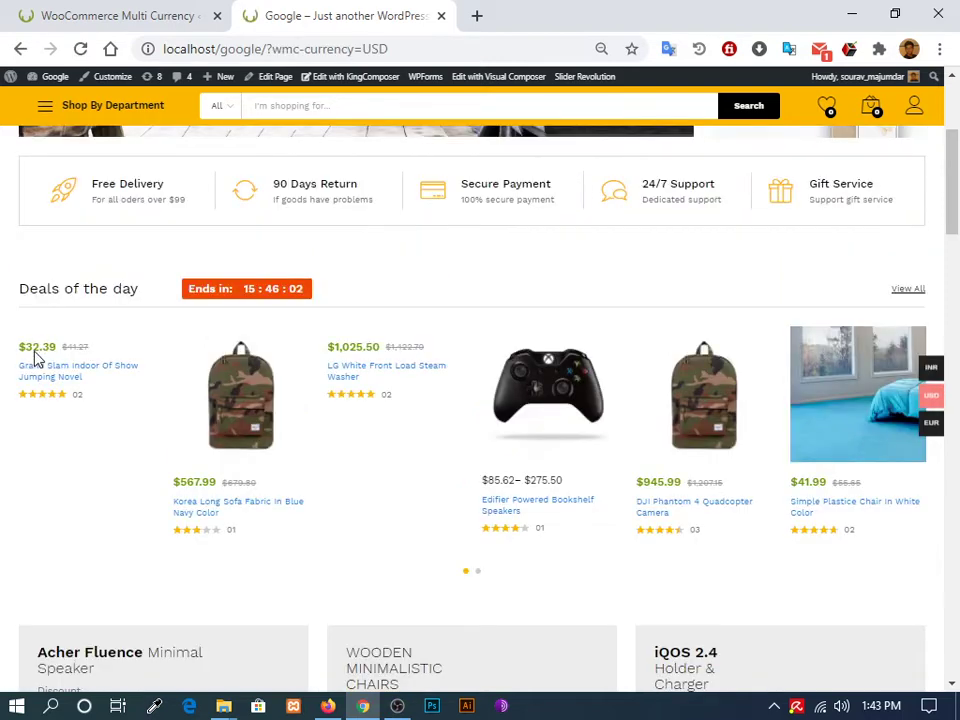
pyautogui.moveTo(578, 415)
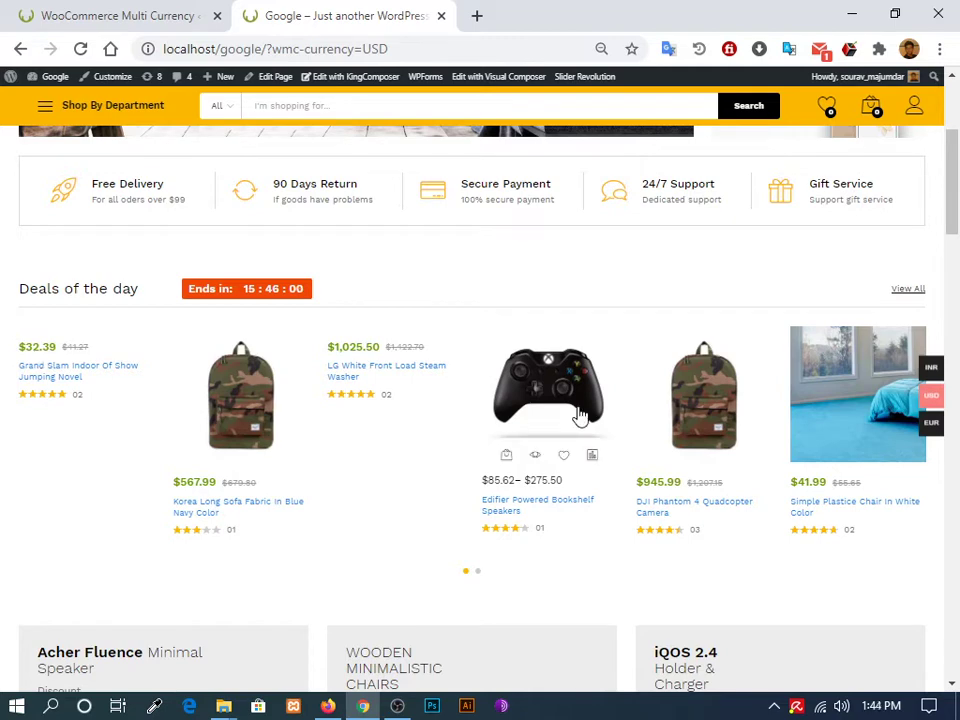
pyautogui.click(859, 428)
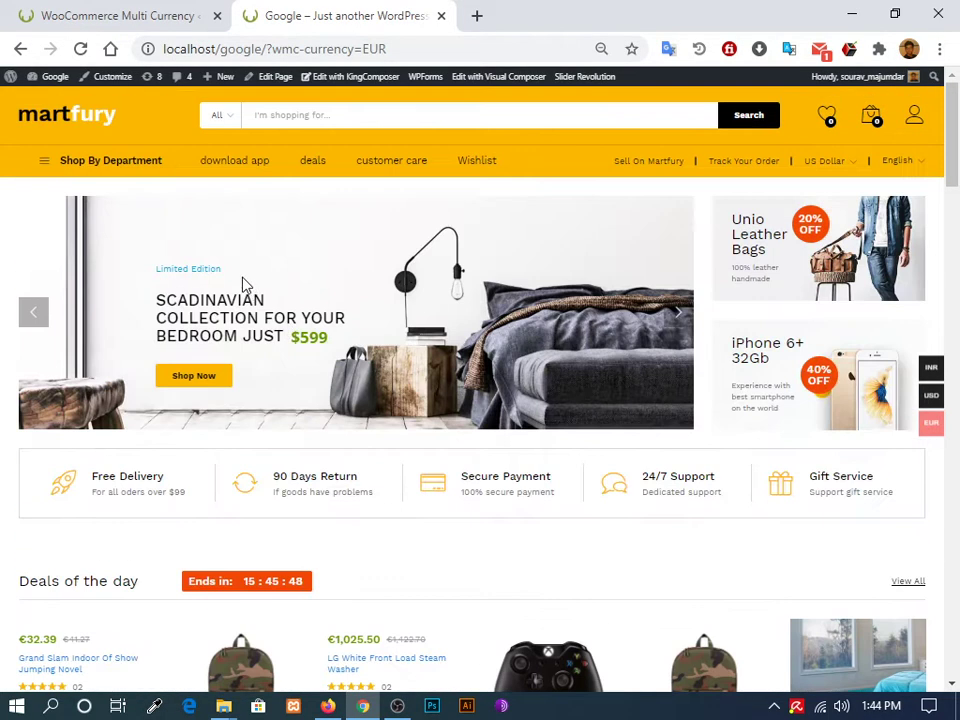
# Step: Return to the WooCommerce Multi Currency settings and review the Location and Checkout options
pyautogui.click(140, 12)
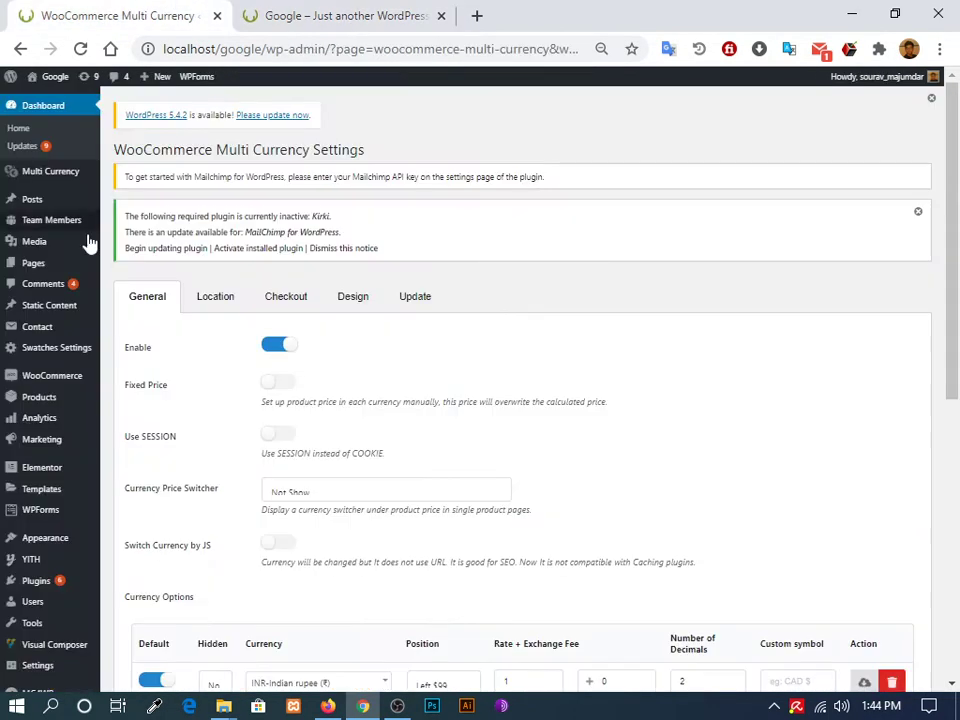
pyautogui.click(215, 297)
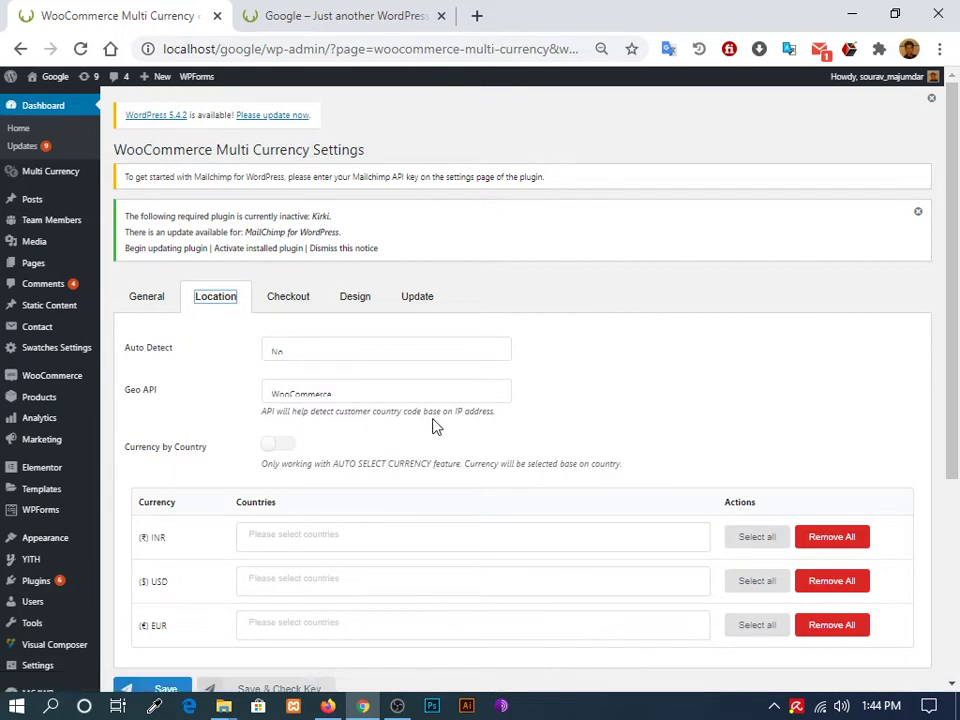
pyautogui.scroll(-3, 870, 455)
pyautogui.scroll(3, 369, 336)
pyautogui.click(290, 301)
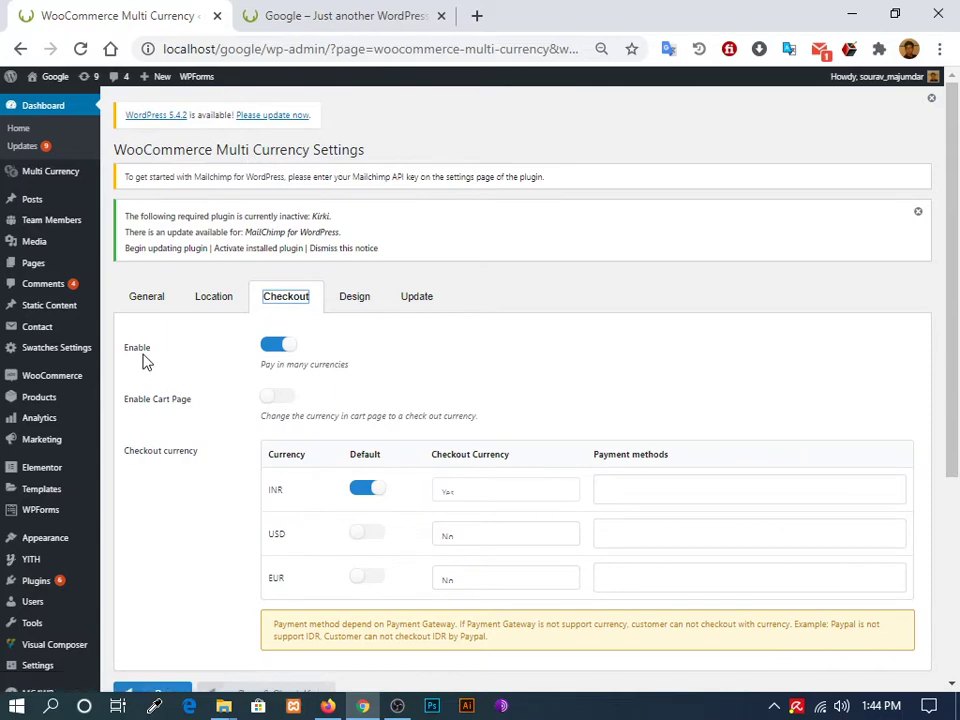
# Step: On the storefront, add Korea Long Sofa Fabric In Blue Navy Color to the cart and check its price on the cart page
pyautogui.click(336, 12)
pyautogui.scroll(-5, 215, 400)
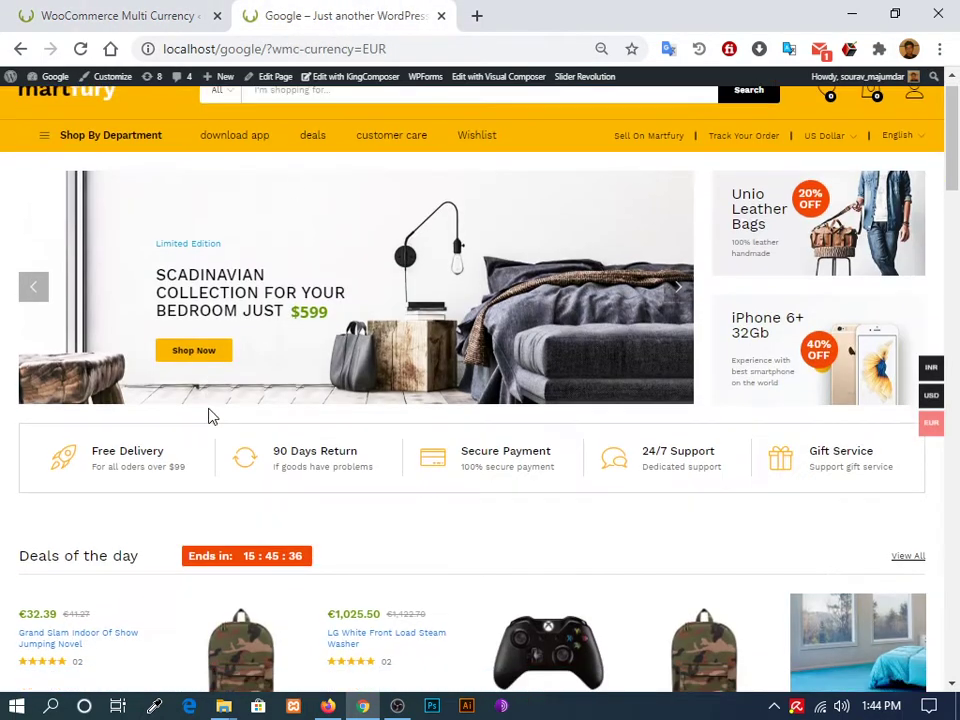
pyautogui.scroll(4, 220, 281)
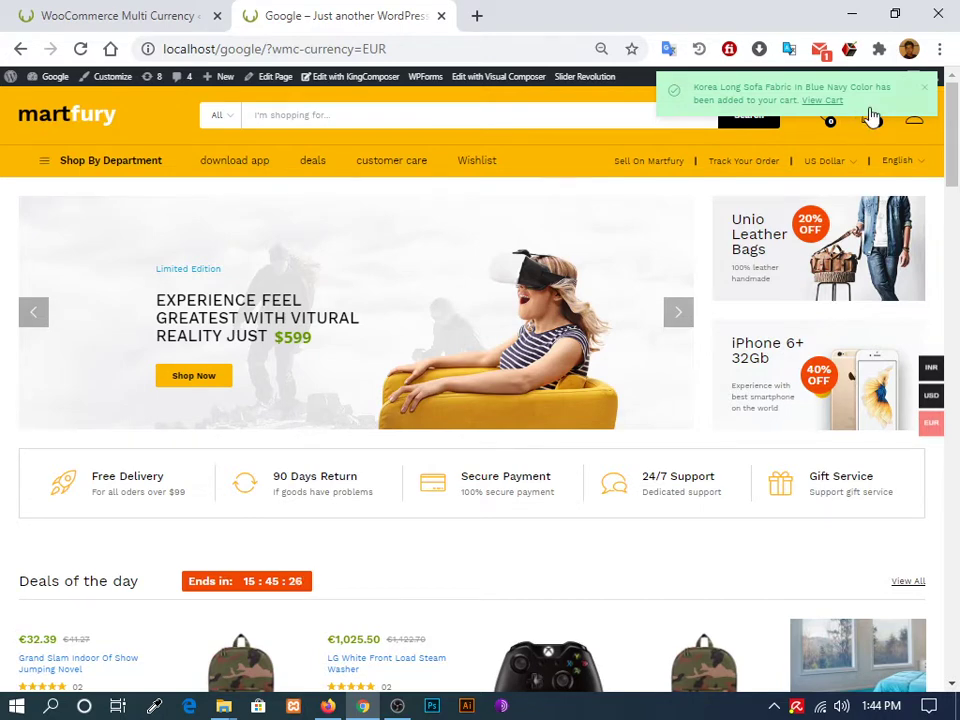
pyautogui.moveTo(872, 117)
pyautogui.click(763, 262)
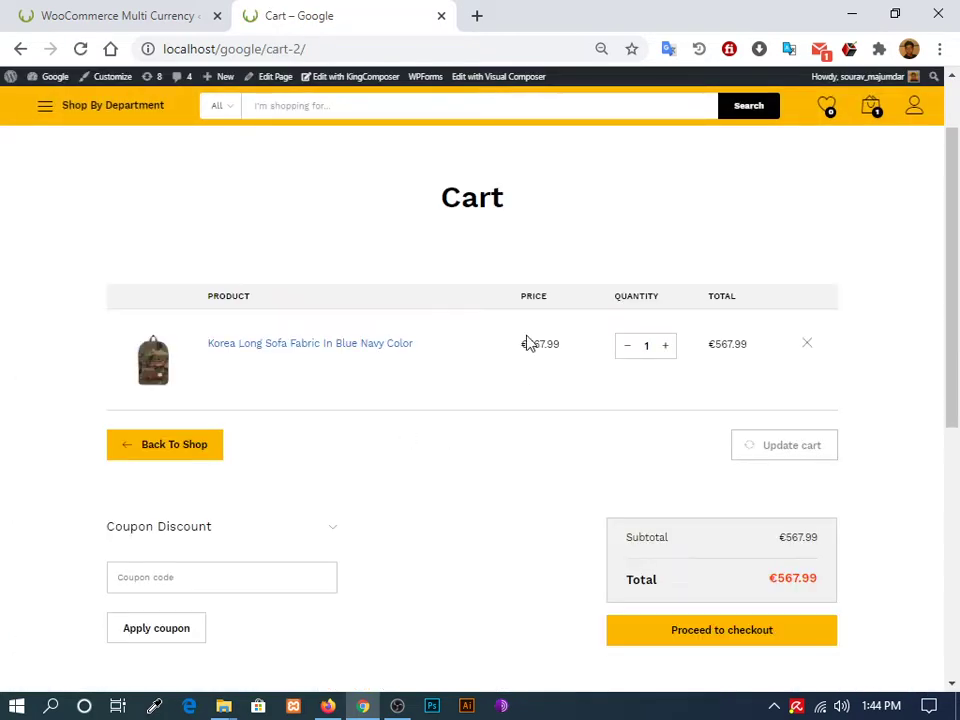
pyautogui.moveTo(527, 344); pyautogui.dragTo(576, 352)
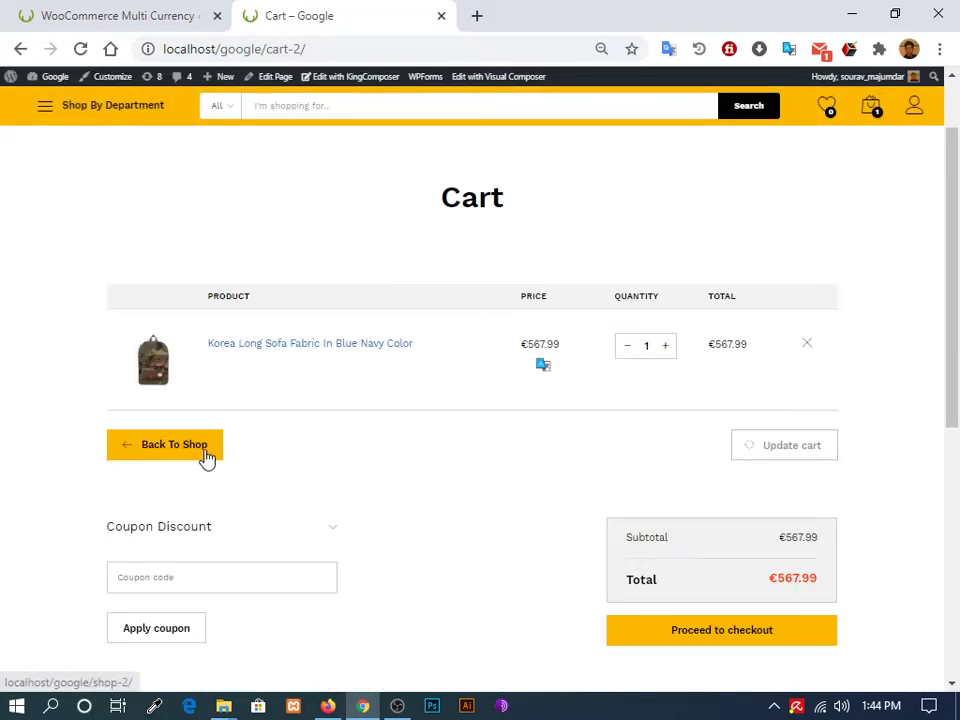
# Step: Proceed to checkout and review the currency of the order total and the billing form
pyautogui.click(680, 633)
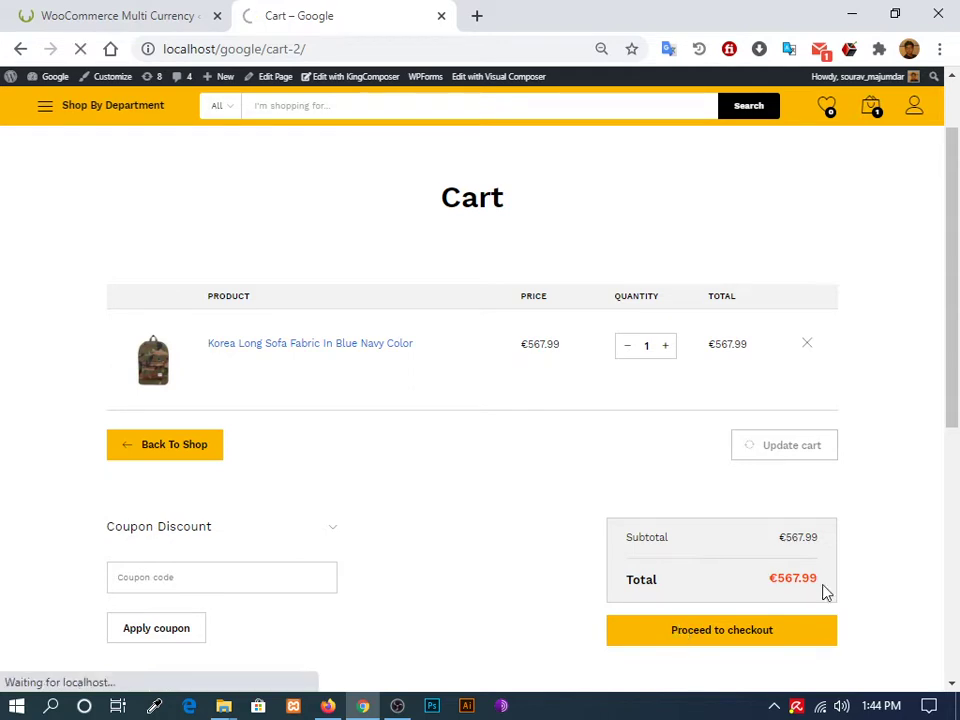
pyautogui.scroll(-3, 840, 289)
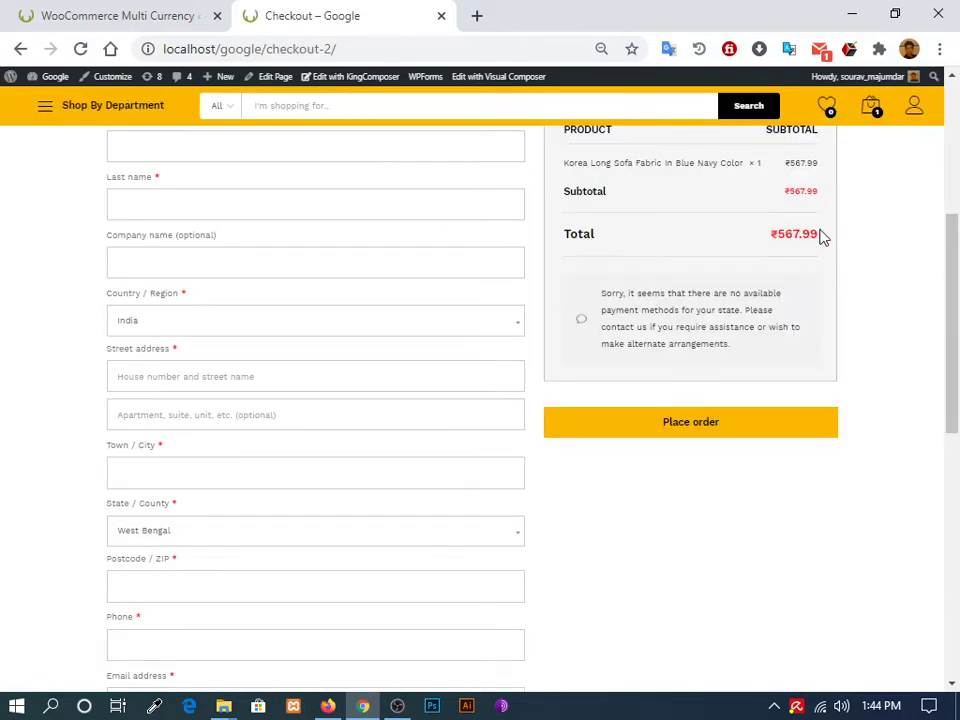
pyautogui.scroll(3, 735, 243)
pyautogui.scroll(-3, 735, 270)
pyautogui.scroll(-5, 686, 326)
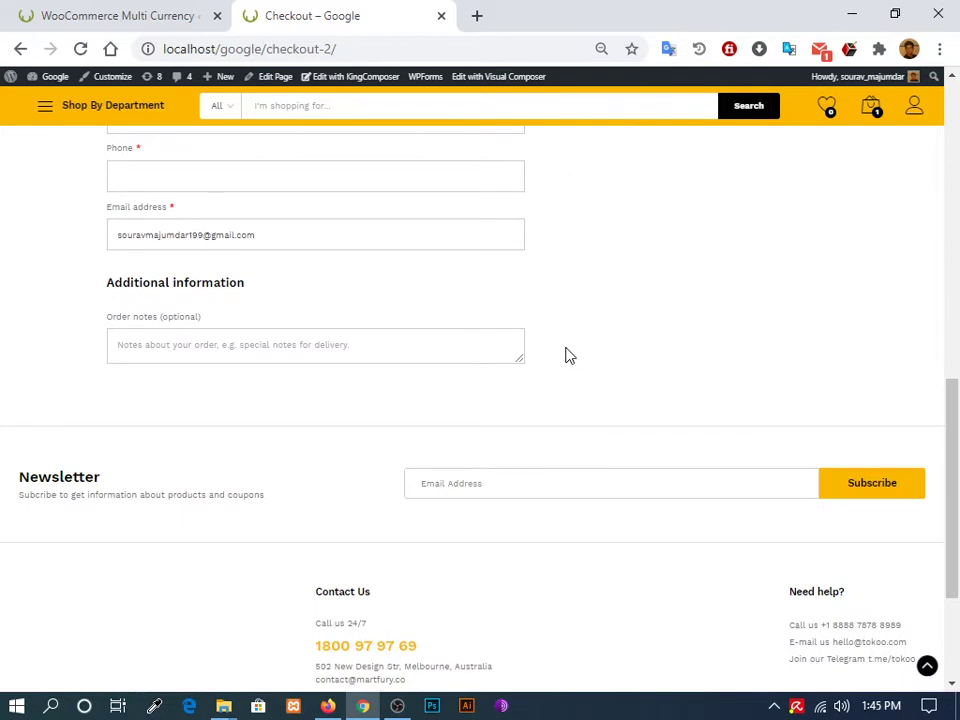
pyautogui.scroll(3, 568, 356)
# Step: Return to the Multi Currency Checkout settings, turn on Enable Cart Page and save
pyautogui.hotkey('ctrl', 'shift', 'Tab')
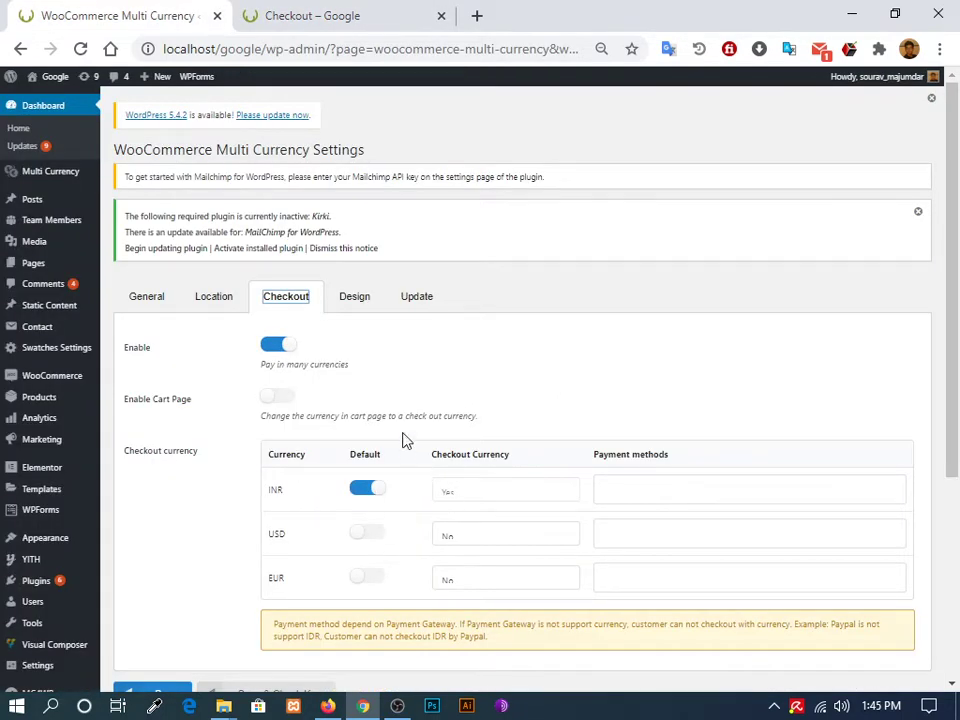
pyautogui.click(290, 402)
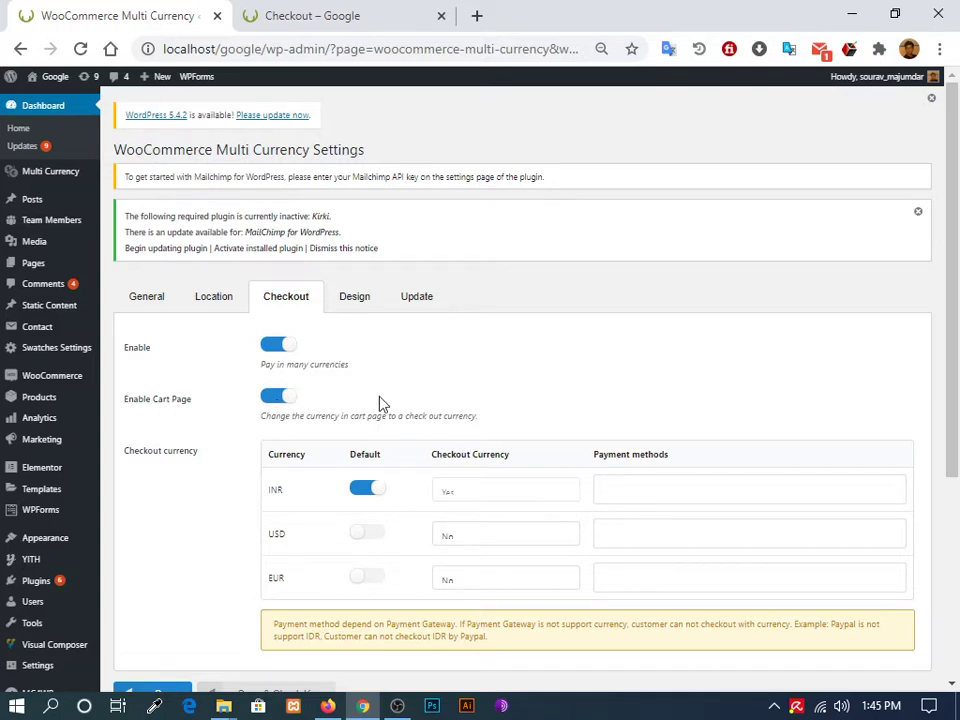
pyautogui.scroll(-3, 356, 418)
pyautogui.click(155, 412)
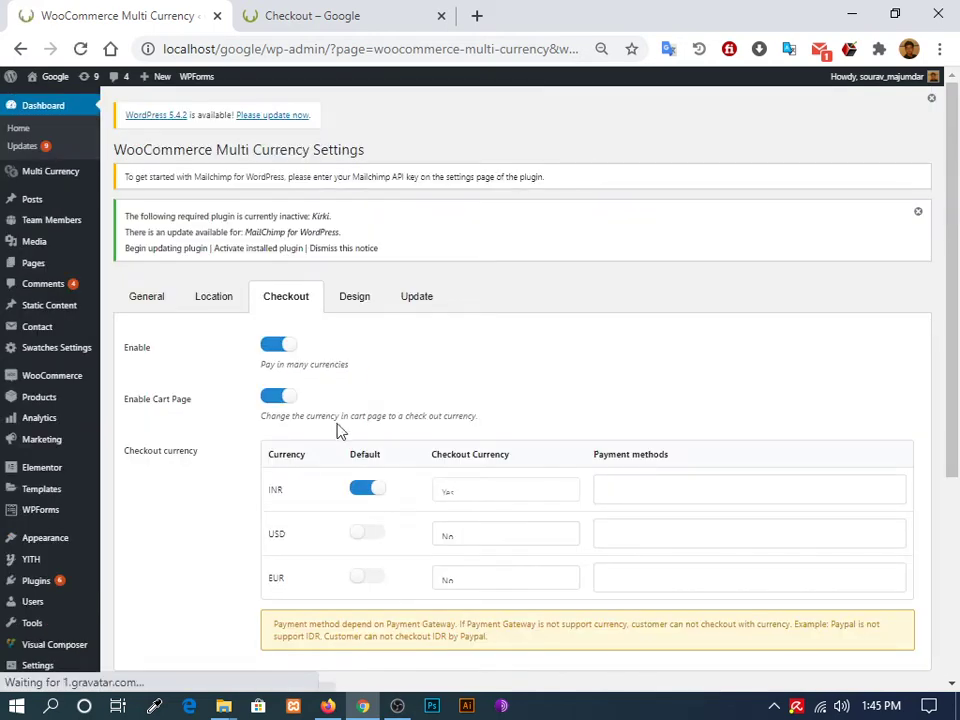
# Step: Switch back to the storefront checkout, compare its order total, and view the cart to check the currency of its prices
pyautogui.click(375, 12)
pyautogui.scroll(5, 583, 343)
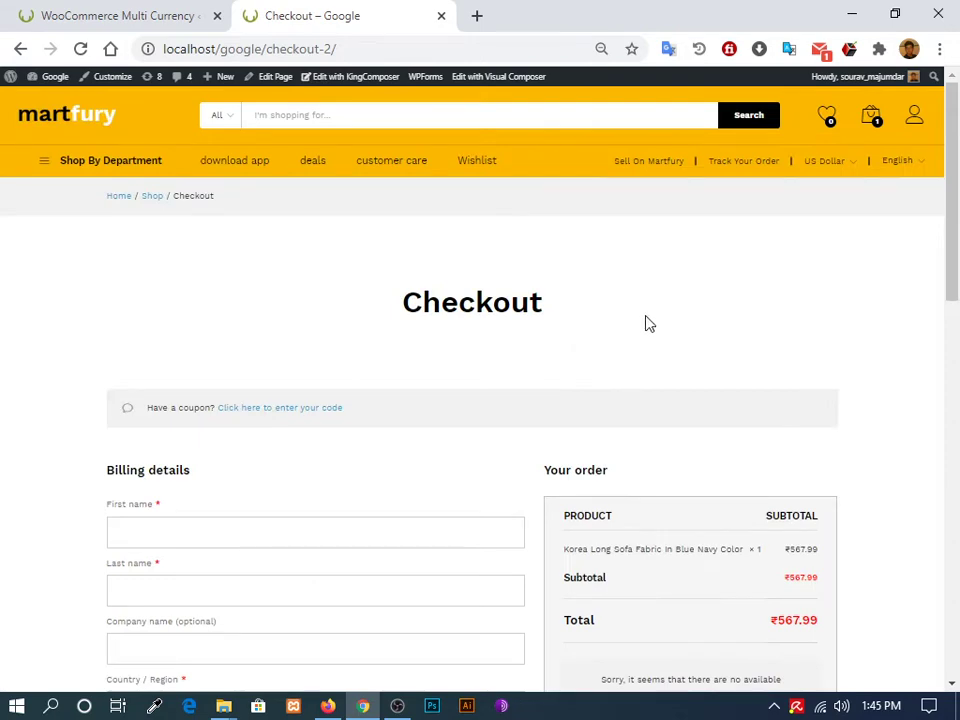
pyautogui.scroll(-3, 414, 311)
pyautogui.scroll(3, 186, 289)
pyautogui.scroll(1, 186, 289)
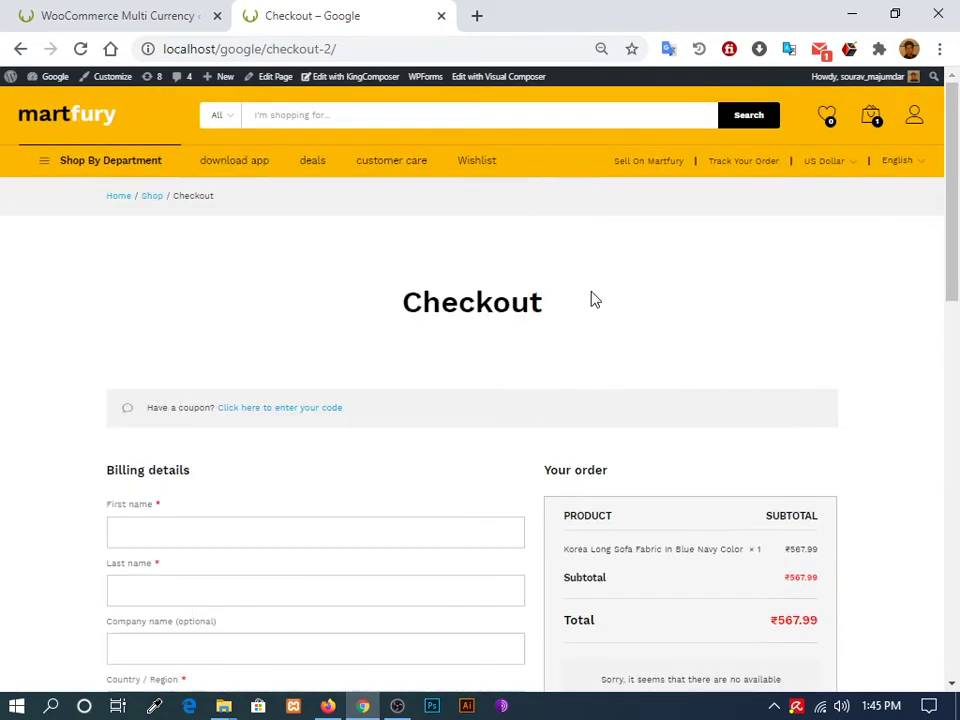
pyautogui.moveTo(875, 128)
pyautogui.click(755, 268)
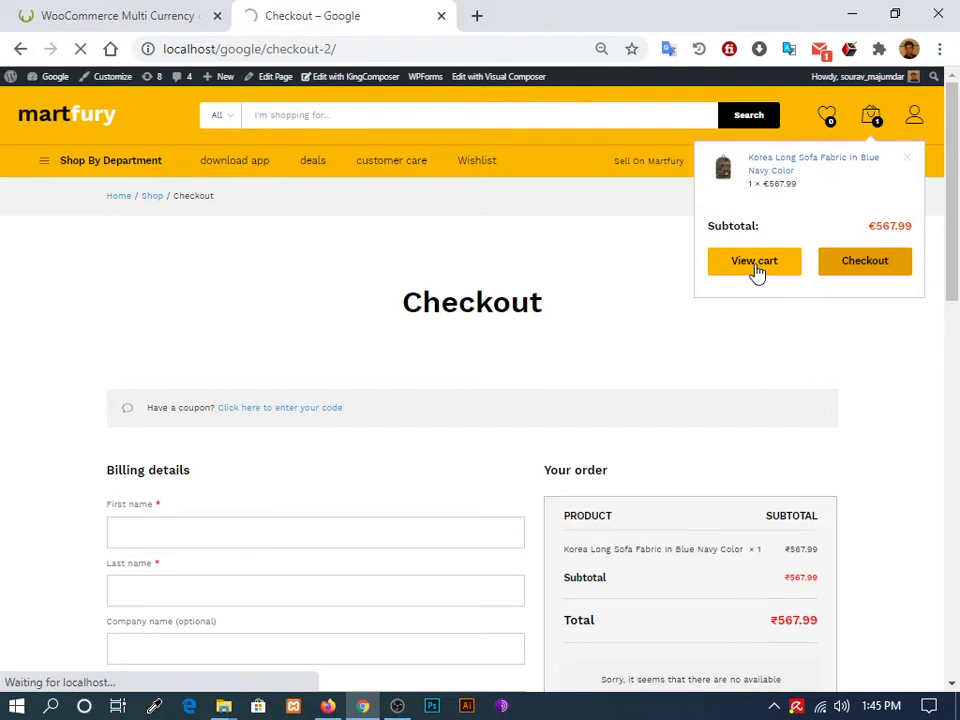
pyautogui.scroll(-1, 755, 292)
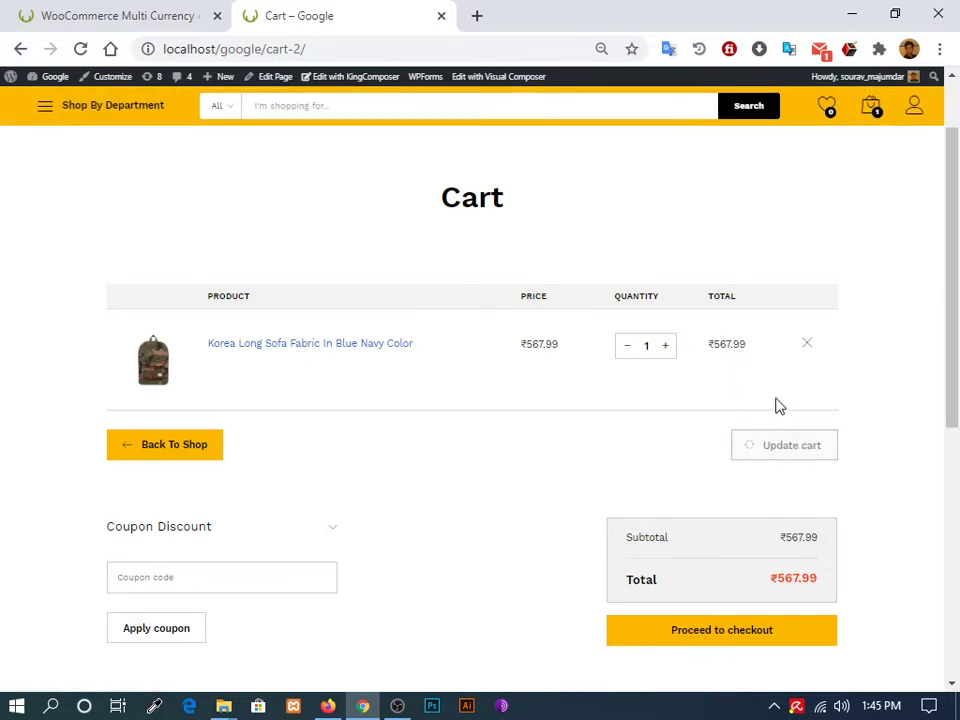
# Step: Go back to the shop, check the mini cart subtotal and product prices, and set the storefront currency to Euro
pyautogui.click(171, 453)
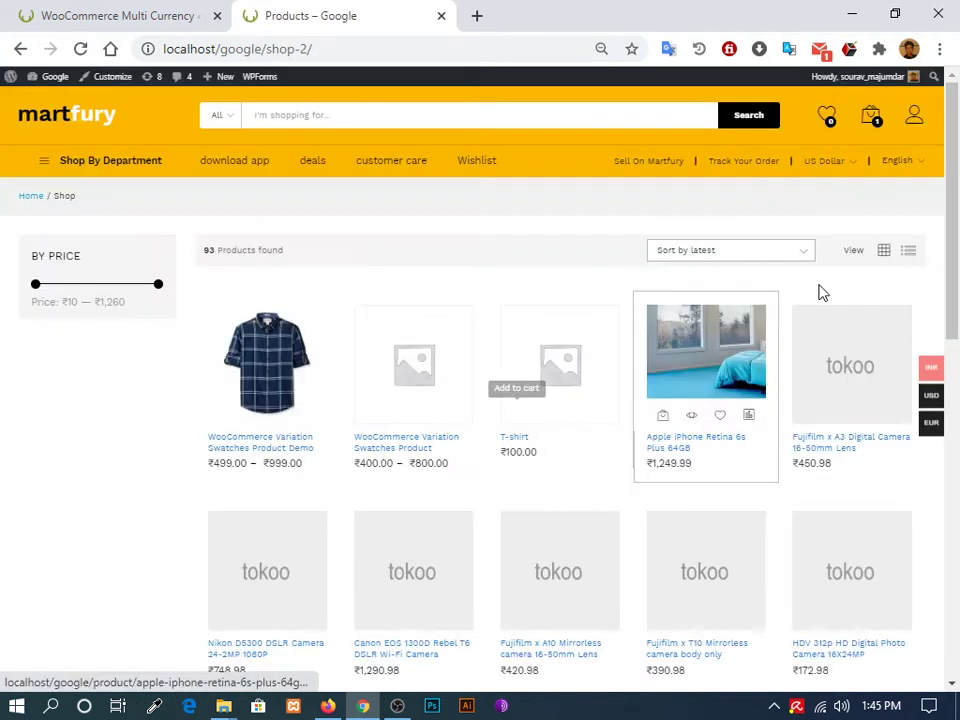
pyautogui.moveTo(868, 118)
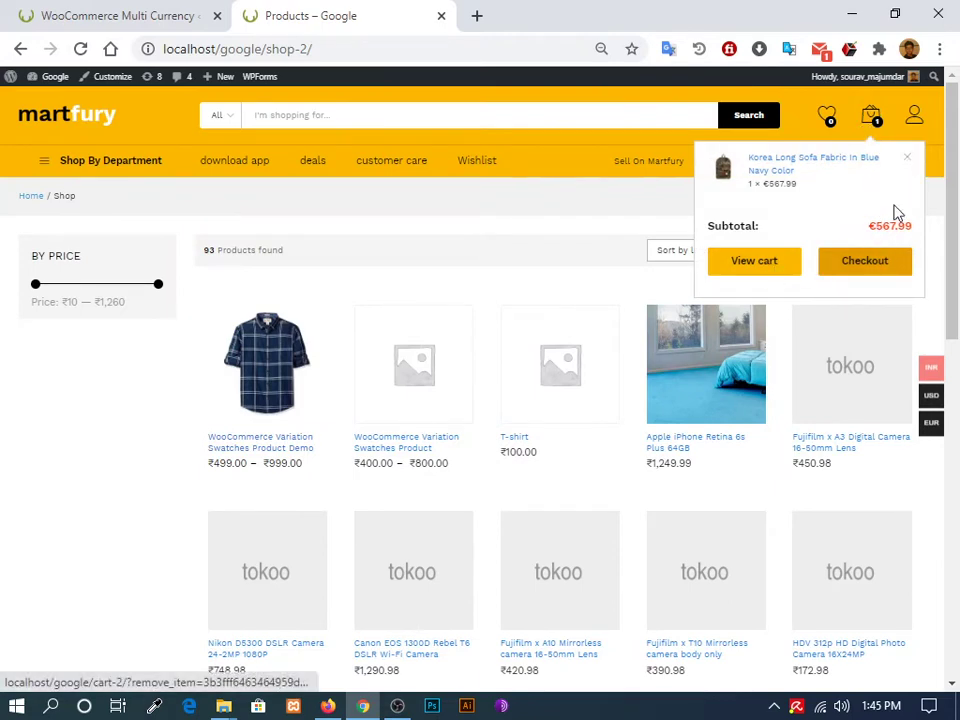
pyautogui.scroll(-4, 283, 420)
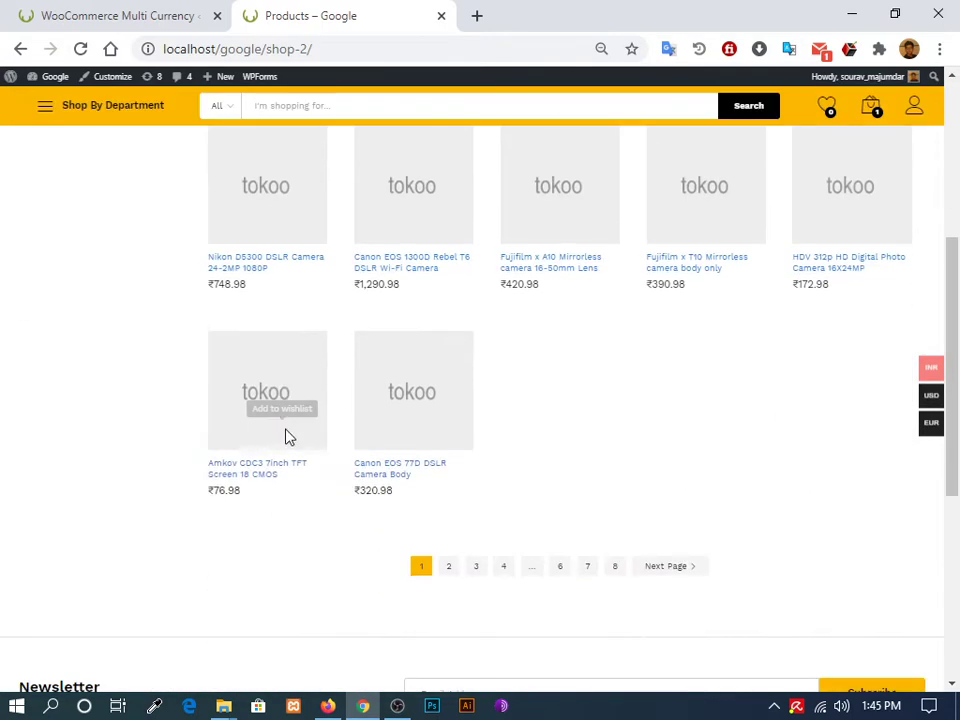
pyautogui.moveTo(934, 407)
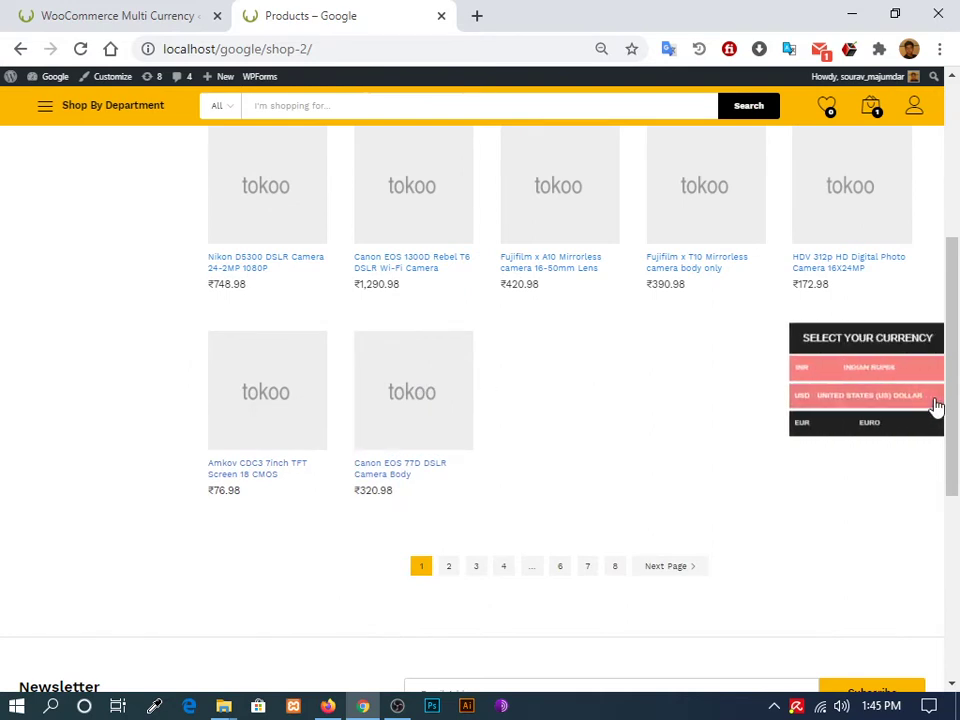
pyautogui.click(810, 424)
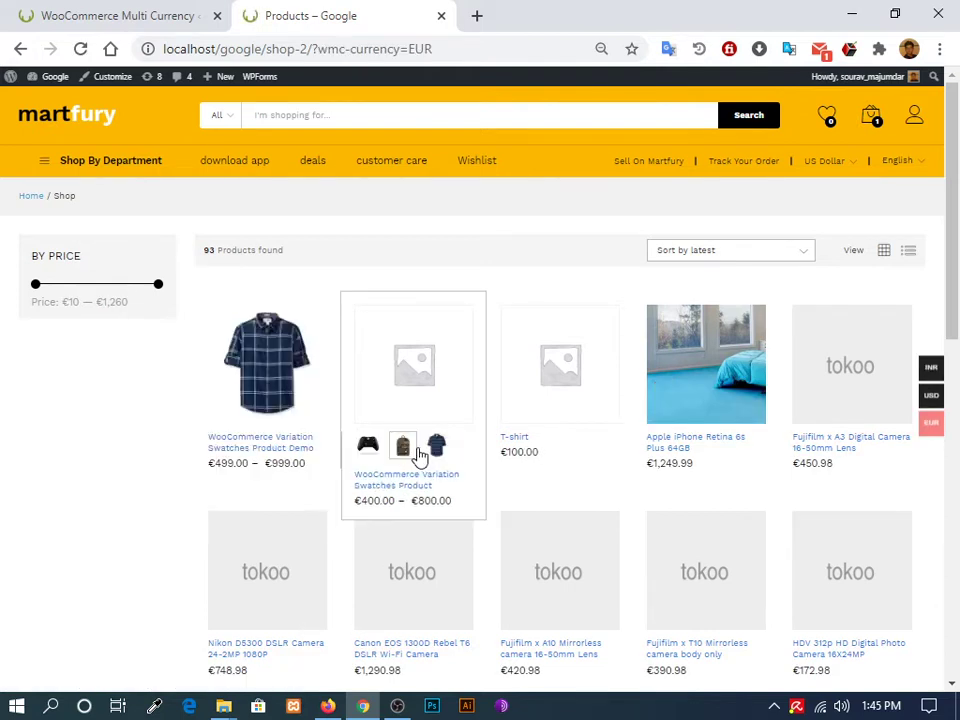
# Step: Add the Nikon D5300 DSLR Camera 24-2MP 1080P to the cart from the shop listing and once more from its product page
pyautogui.scroll(-2, 371, 514)
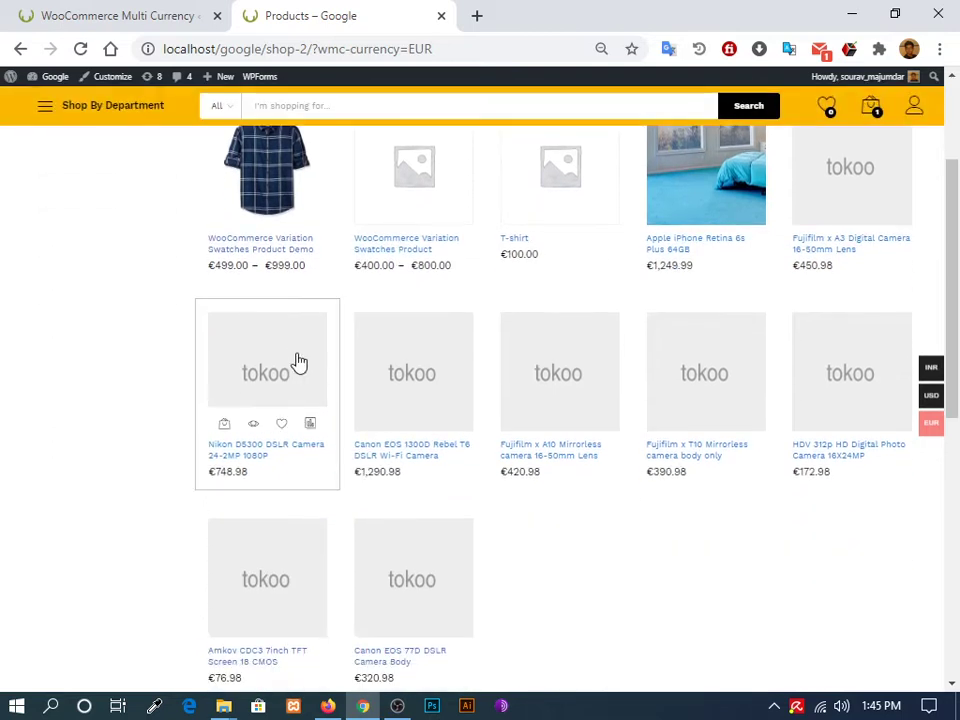
pyautogui.click(225, 418)
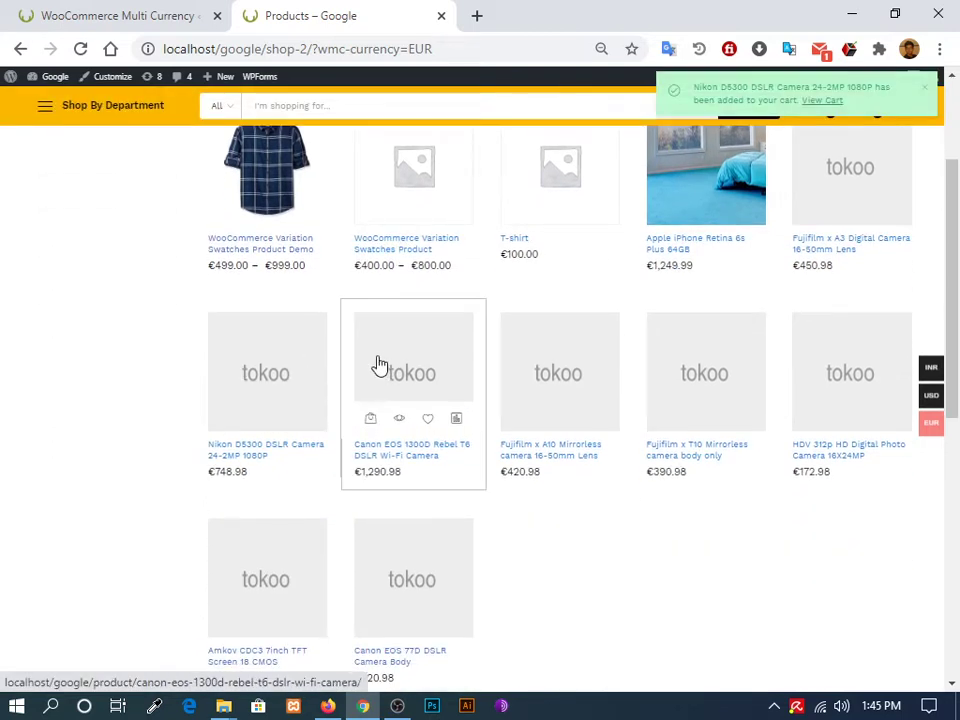
pyautogui.scroll(2, 377, 364)
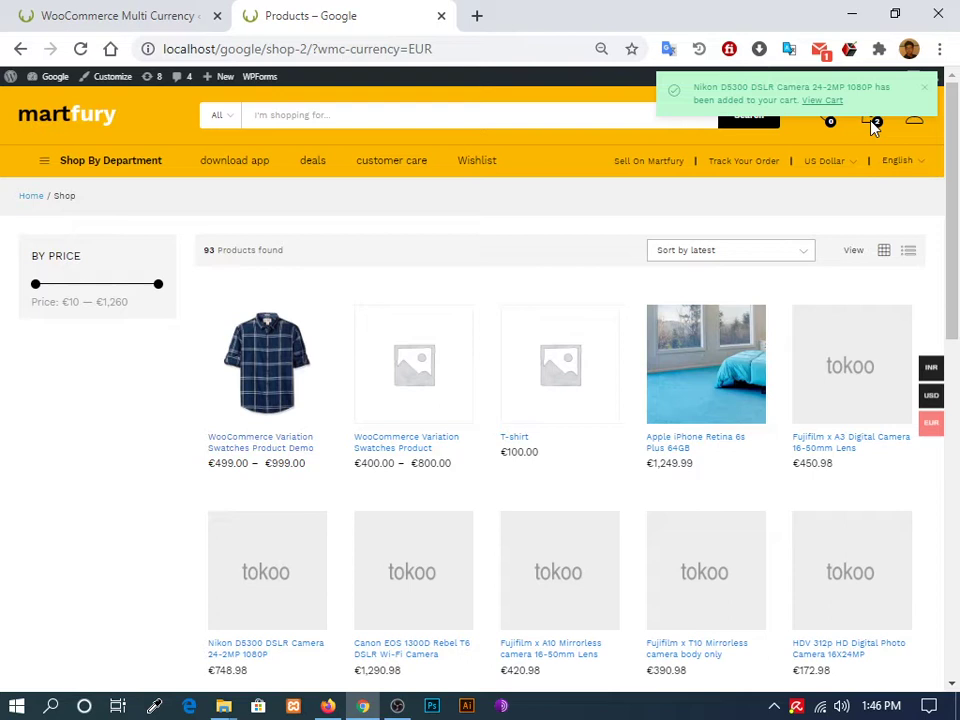
pyautogui.click(814, 240)
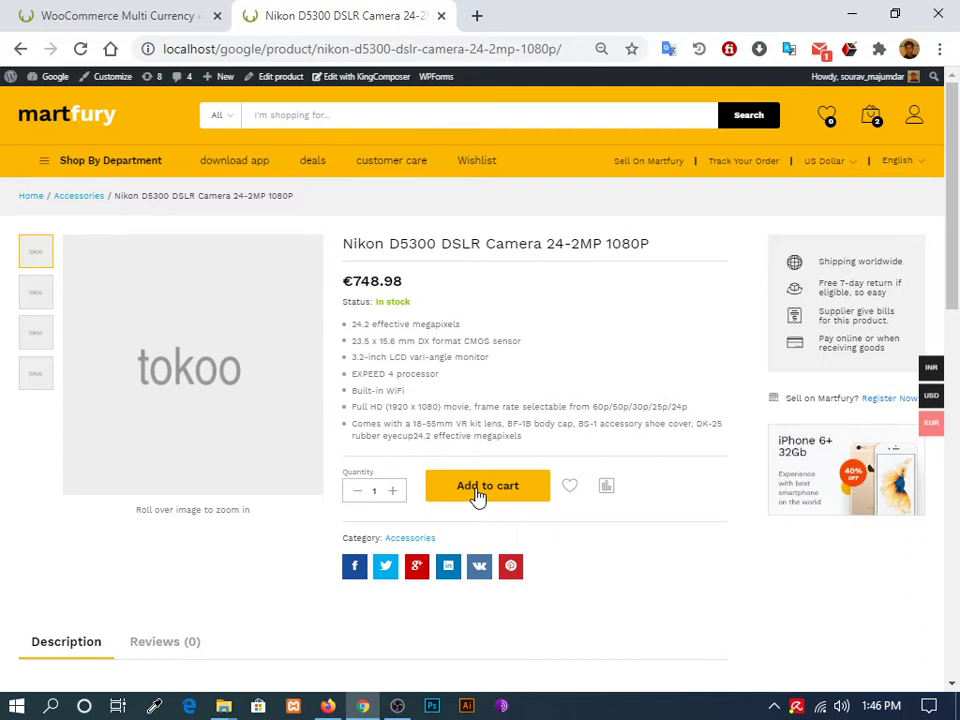
pyautogui.click(478, 490)
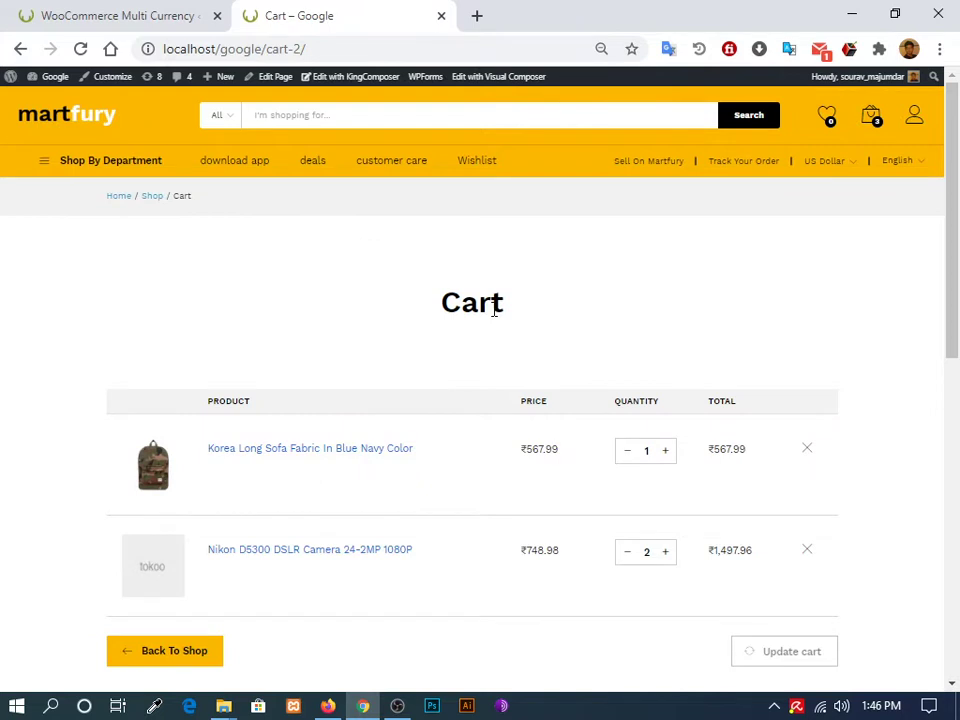
# Step: Review the currency of the cart's items and total, and remove the Nikon D5300 camera from the cart
pyautogui.scroll(-4, 493, 310)
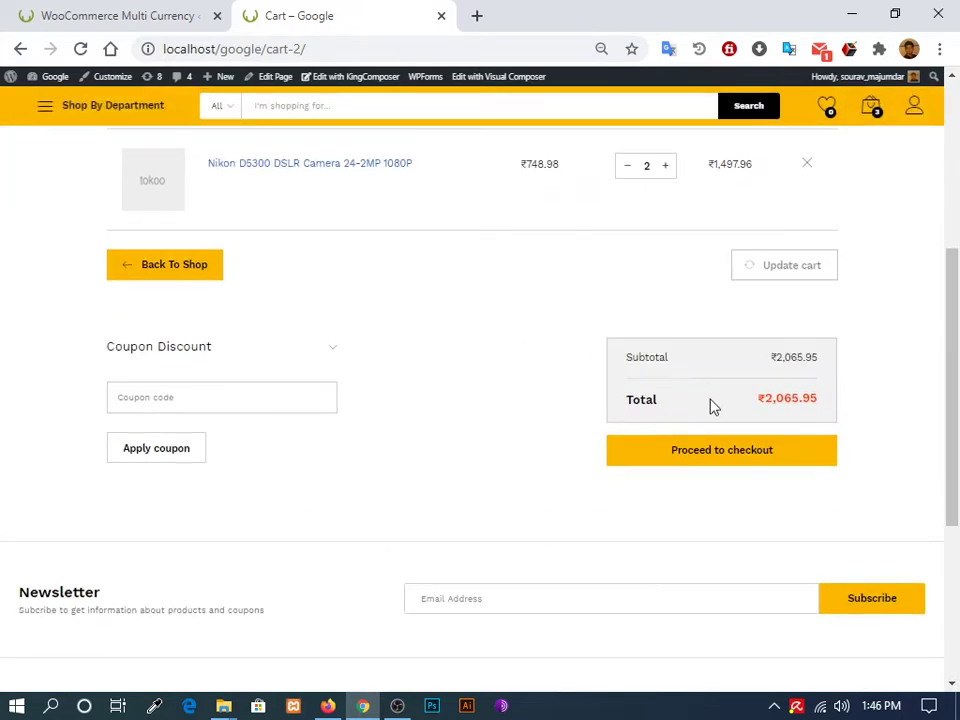
pyautogui.scroll(1, 767, 395)
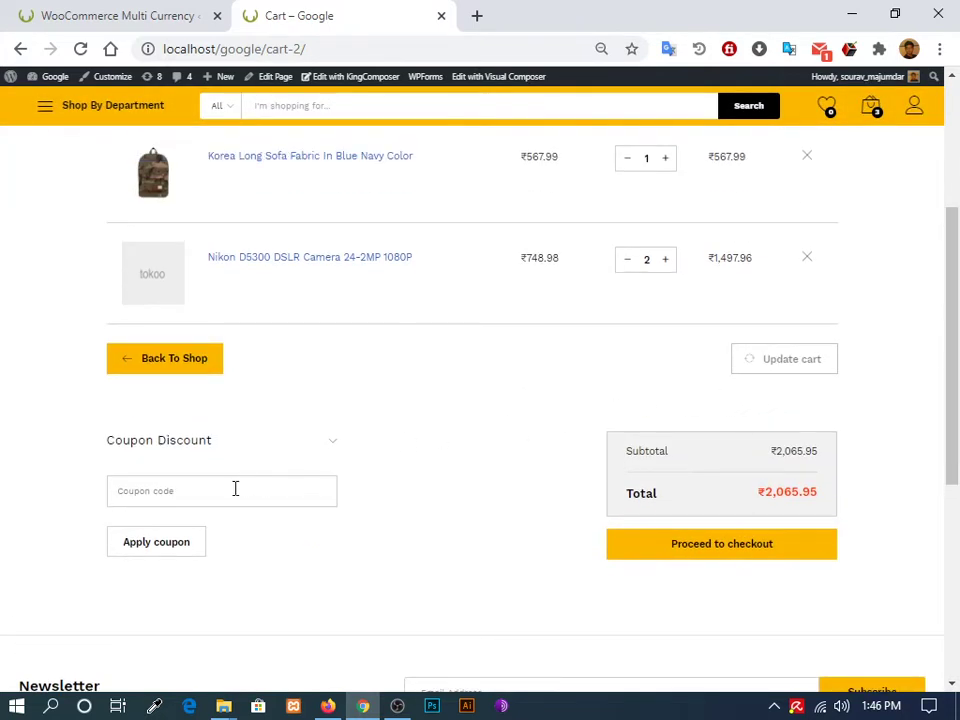
pyautogui.click(807, 257)
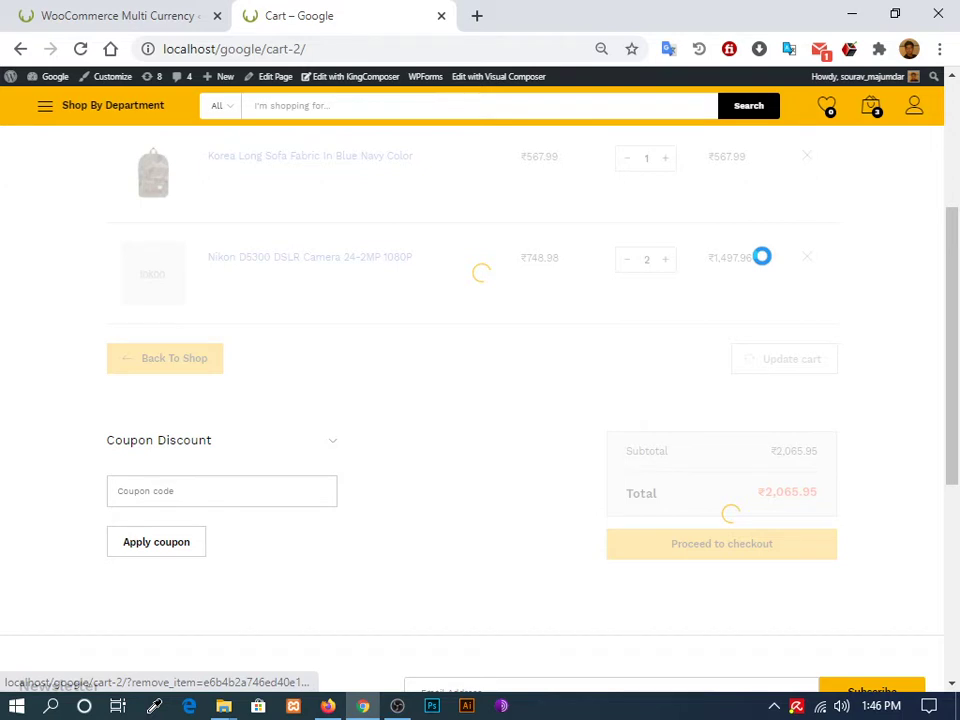
# Step: Return to the Multi Currency Checkout settings and set Checkout Currency to Yes for both USD and EUR
pyautogui.hotkey('ctrl', 'Tab')
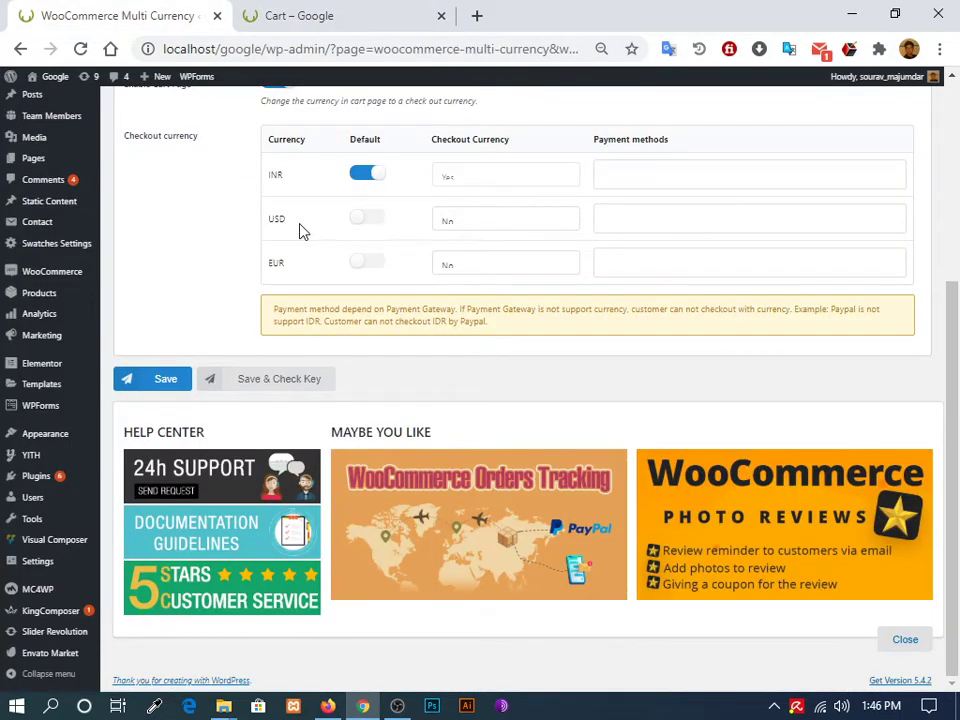
pyautogui.click(463, 220)
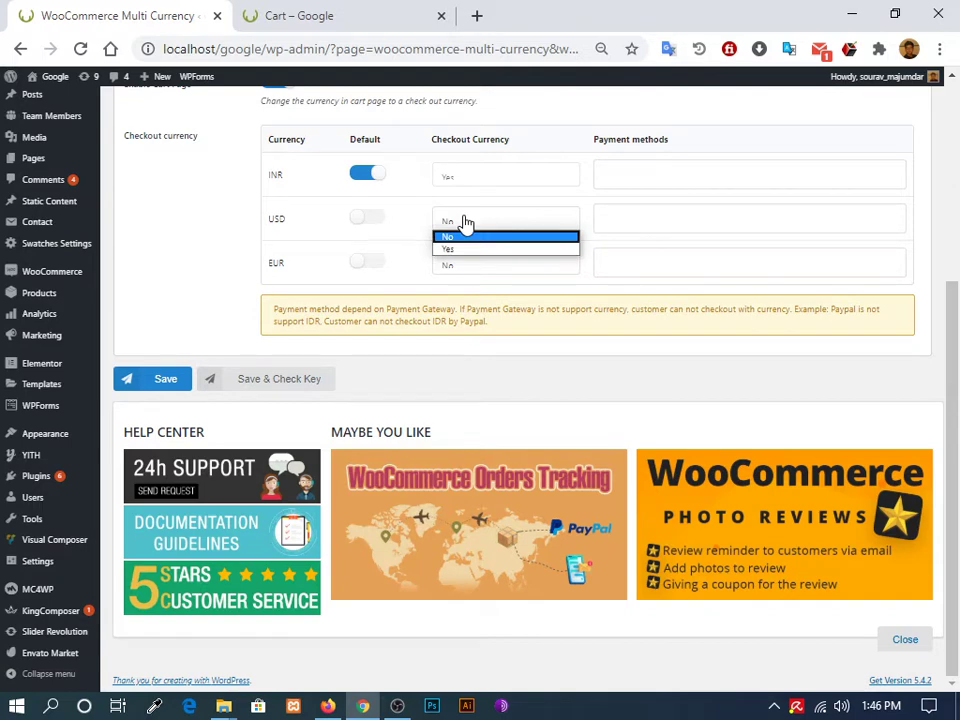
pyautogui.click(465, 248)
pyautogui.click(514, 266)
pyautogui.click(505, 291)
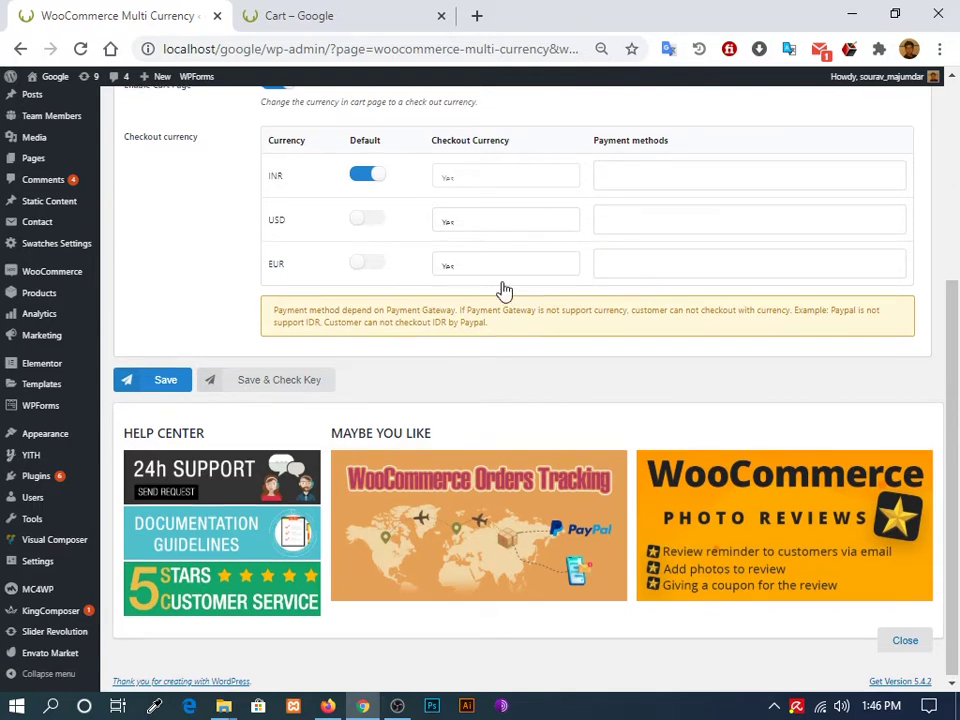
# Step: Try USD as the default checkout currency, restore INR as default, and check the payment methods offered for INR and USD
pyautogui.scroll(1, 505, 291)
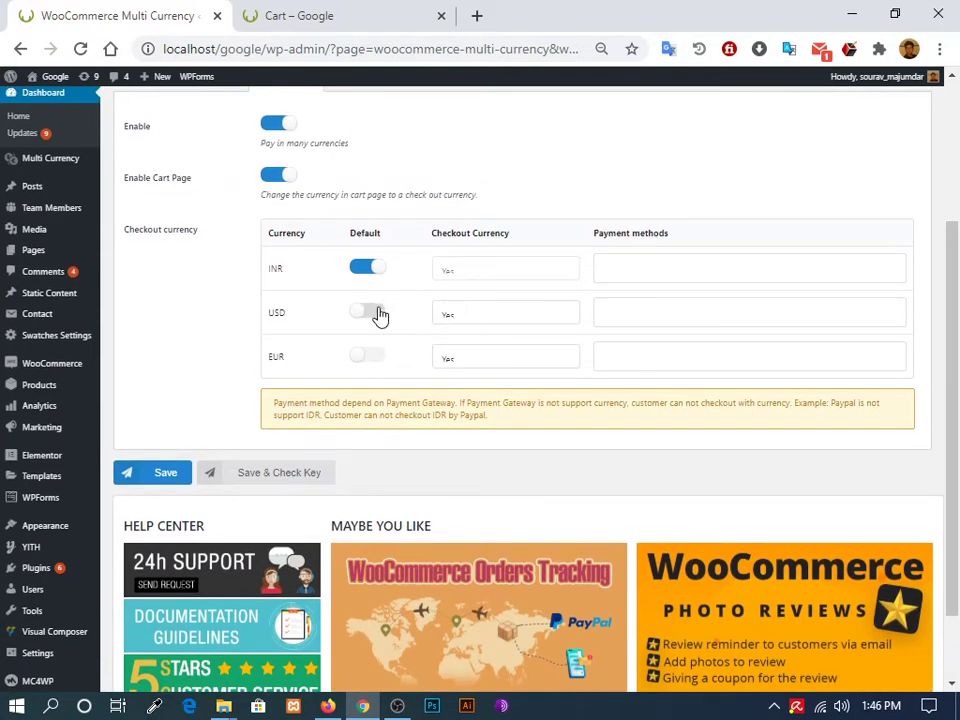
pyautogui.click(378, 314)
pyautogui.click(372, 273)
pyautogui.click(652, 270)
pyautogui.click(639, 316)
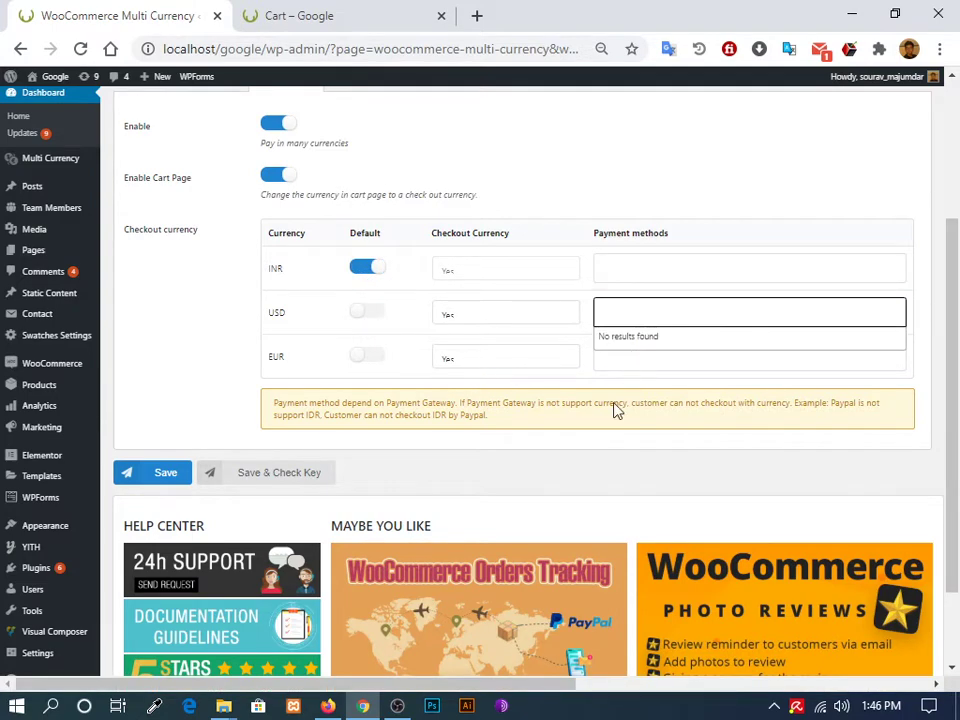
pyautogui.click(602, 302)
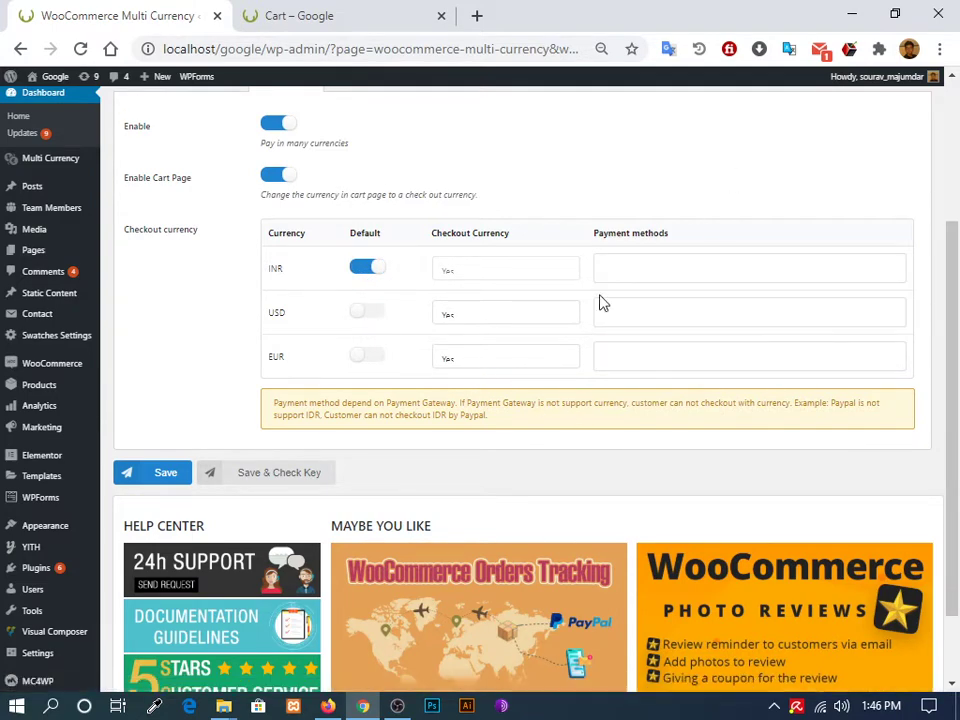
# Step: Save the checkout currency settings and return to the storefront cart
pyautogui.click(164, 474)
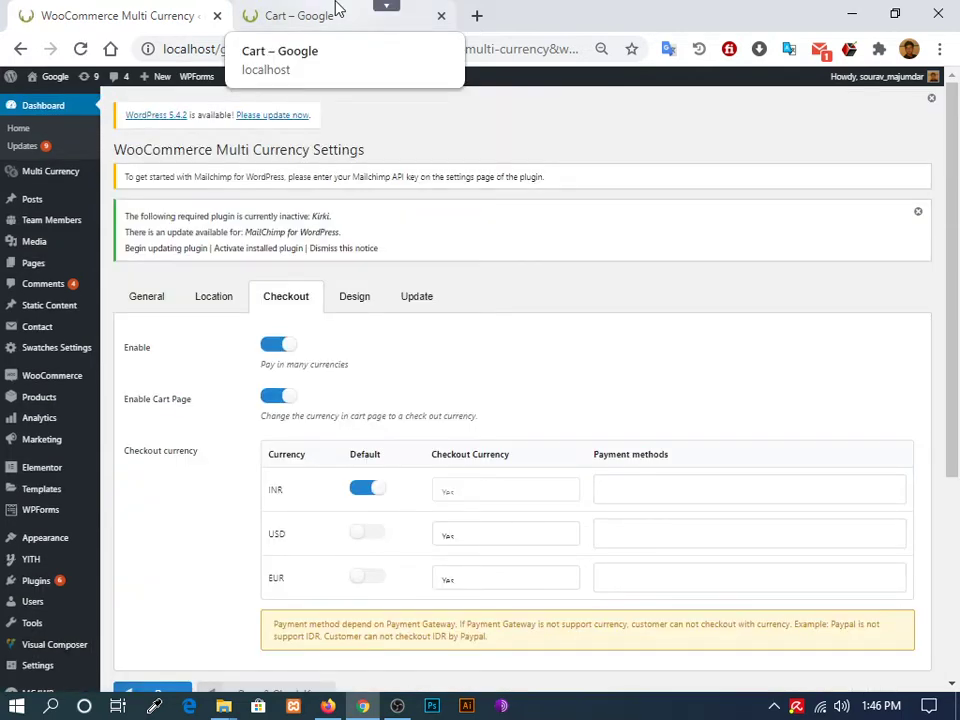
pyautogui.click(336, 8)
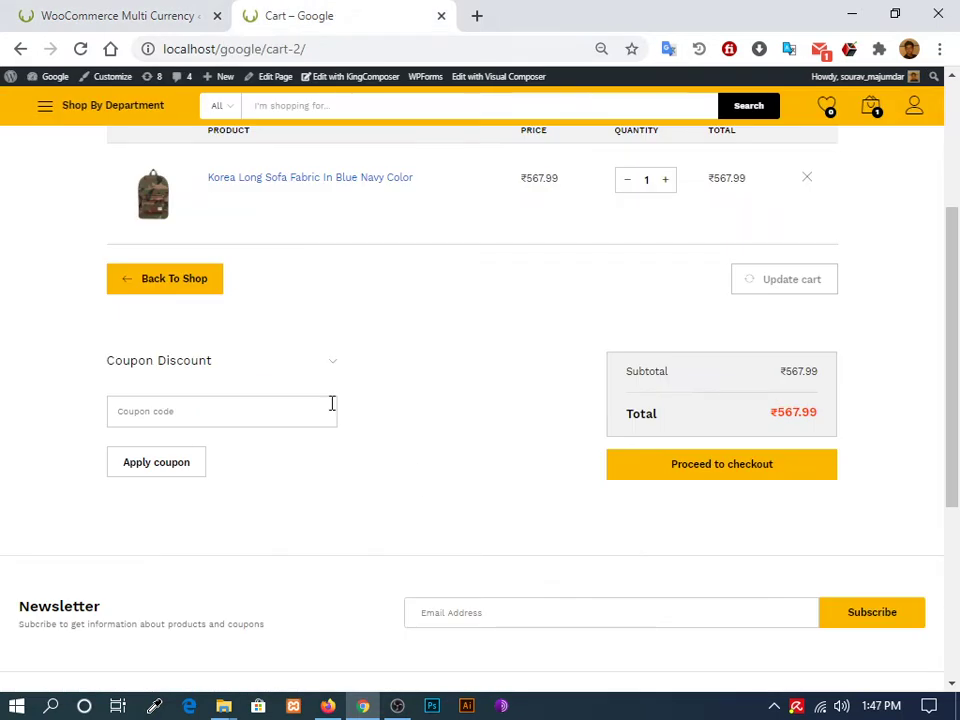
# Step: Remove the remaining Korea Long Sofa item from the cart and switch the shop's currency to USD
pyautogui.scroll(3, 332, 403)
pyautogui.click(805, 448)
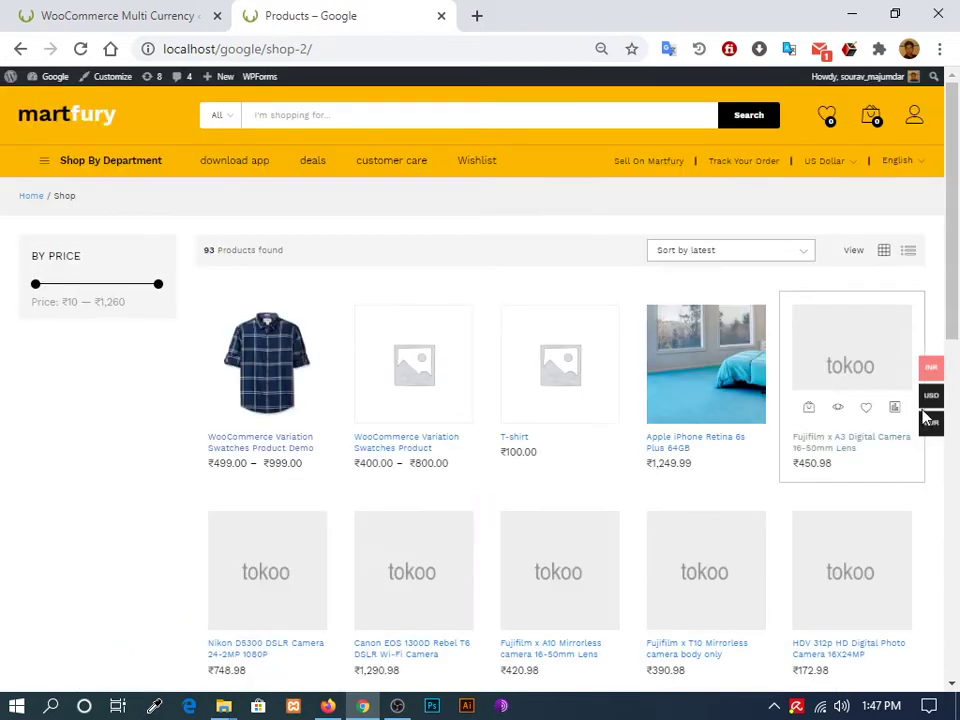
pyautogui.click(922, 400)
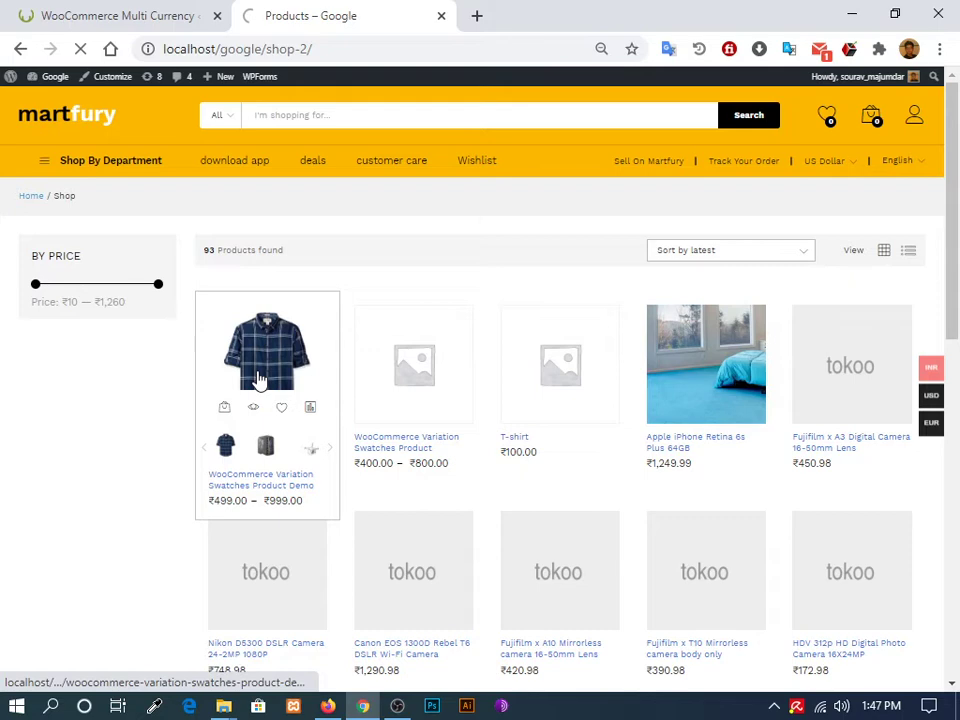
# Step: Add the Nikon D5300 DSLR Camera to the cart, go to checkout, and check the currency of the order total
pyautogui.scroll(-4, 237, 282)
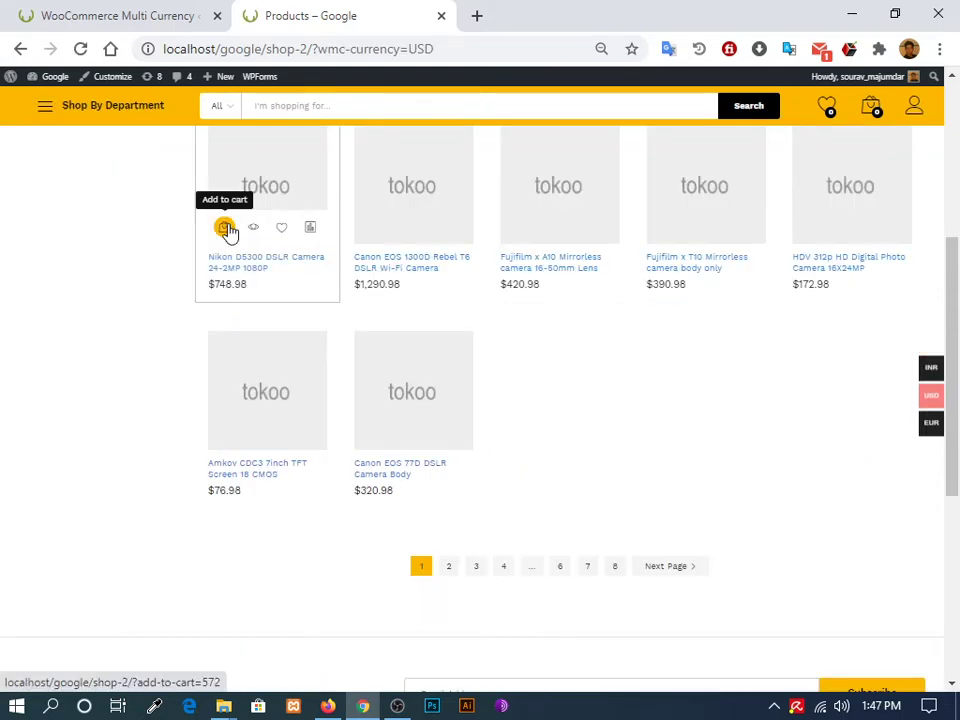
pyautogui.click(226, 229)
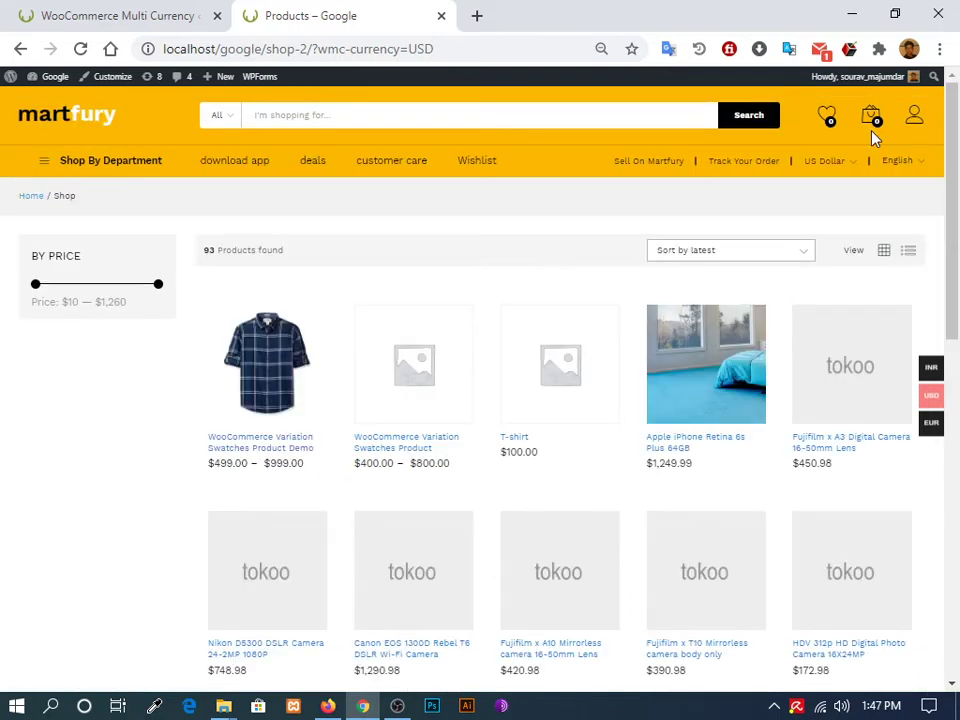
pyautogui.moveTo(870, 128)
pyautogui.click(846, 266)
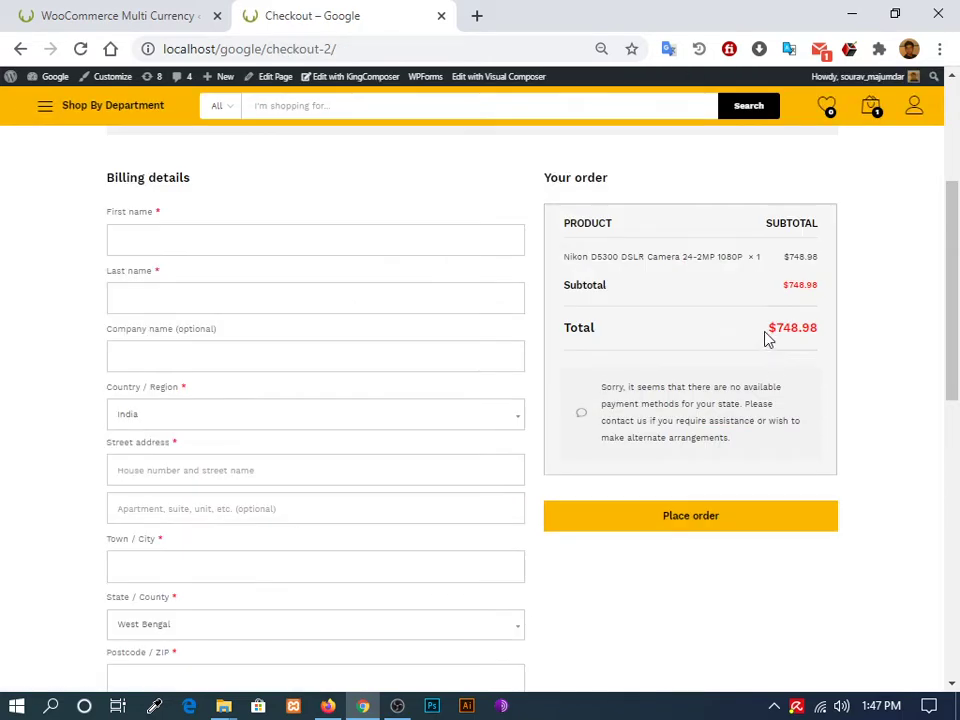
pyautogui.moveTo(767, 336); pyautogui.dragTo(821, 332)
pyautogui.click(836, 332)
pyautogui.scroll(2, 531, 238)
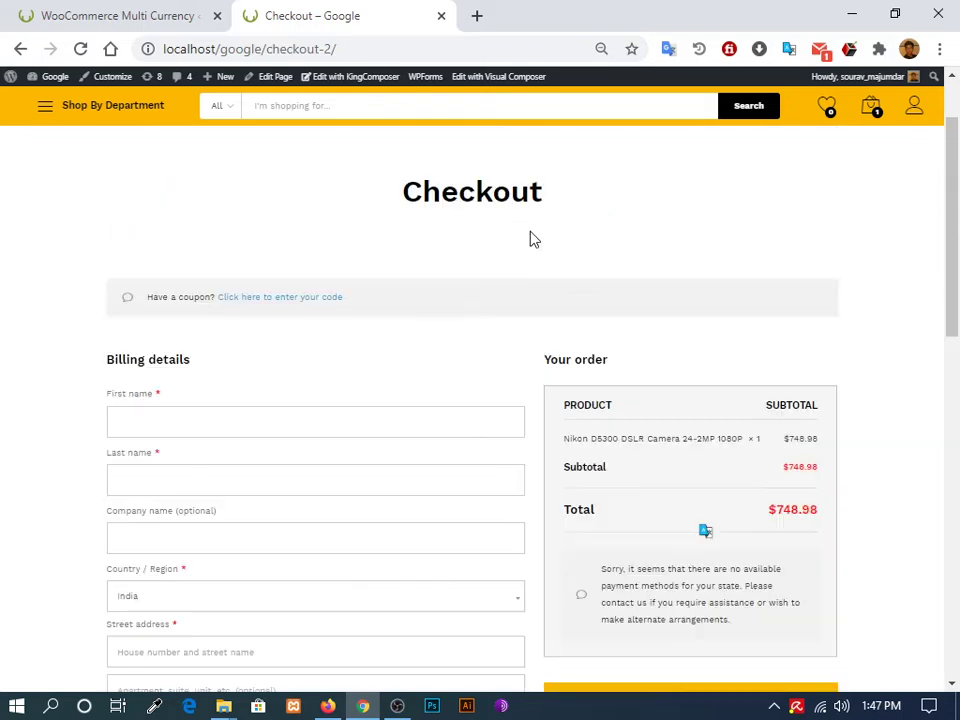
# Step: Return to the WordPress admin, list all products, and open the Canon EOS 77D DSLR Camera Body for editing
pyautogui.click(198, 10)
pyautogui.scroll(-1, 47, 317)
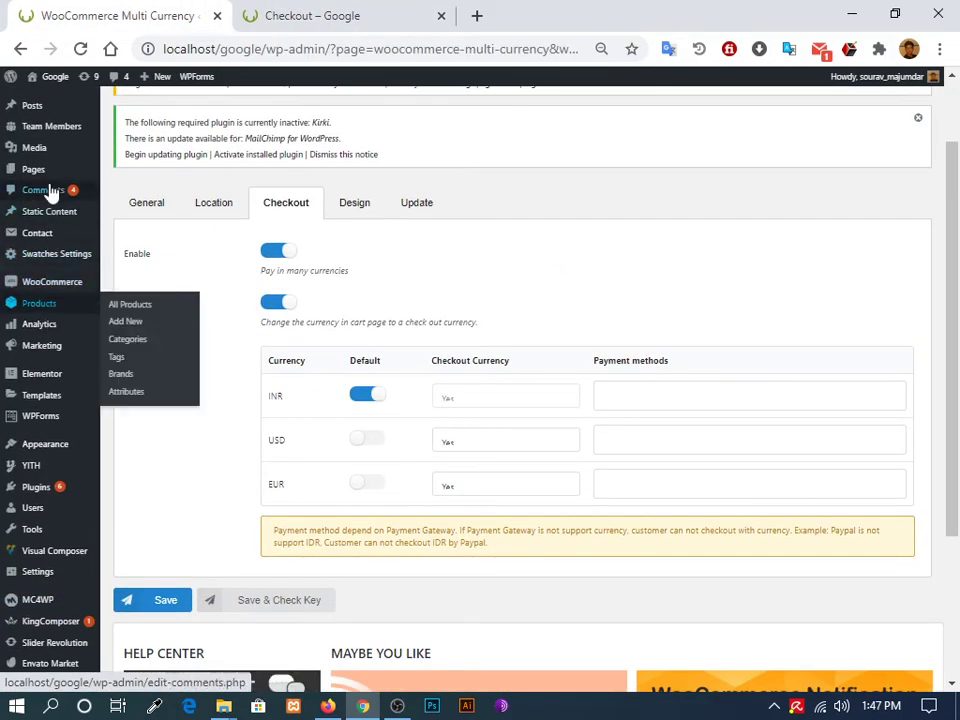
pyautogui.scroll(-1, 34, 430)
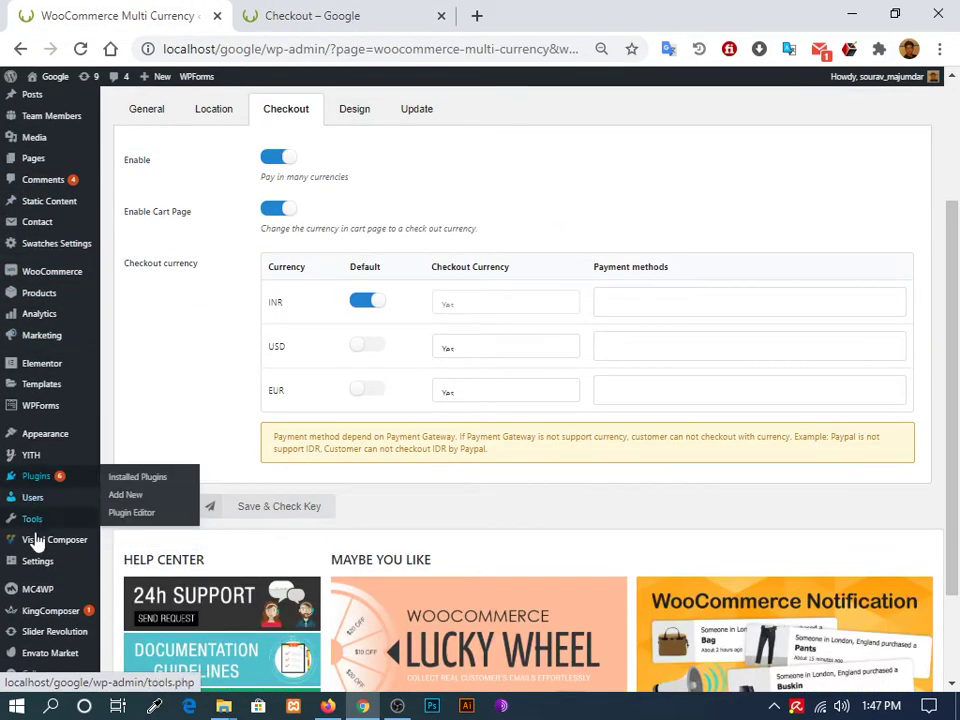
pyautogui.scroll(2, 40, 300)
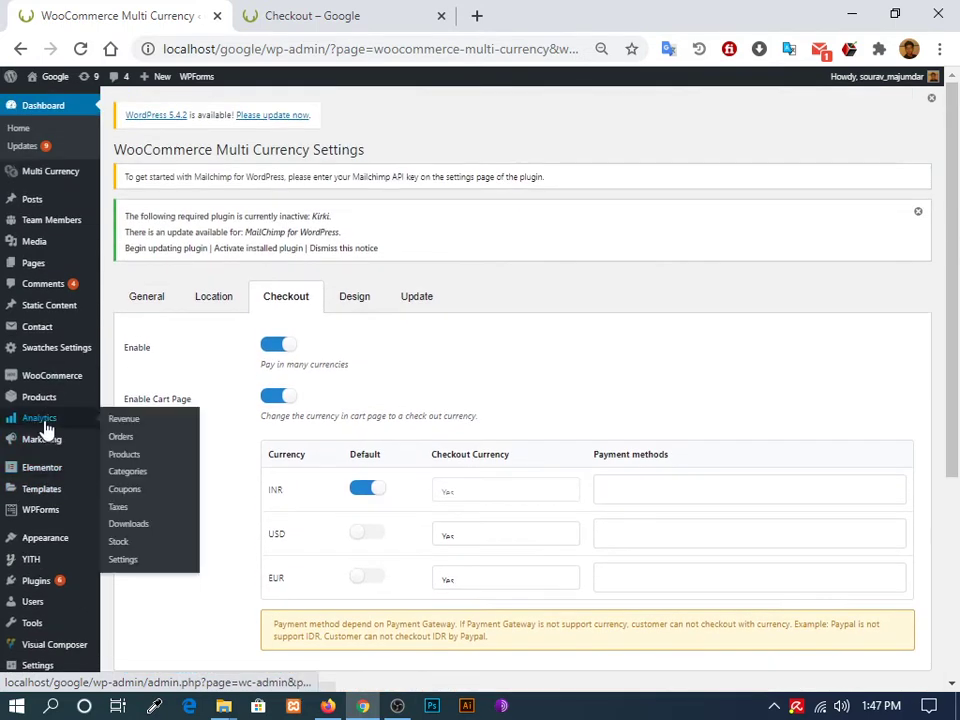
pyautogui.moveTo(45, 405)
pyautogui.click(137, 405)
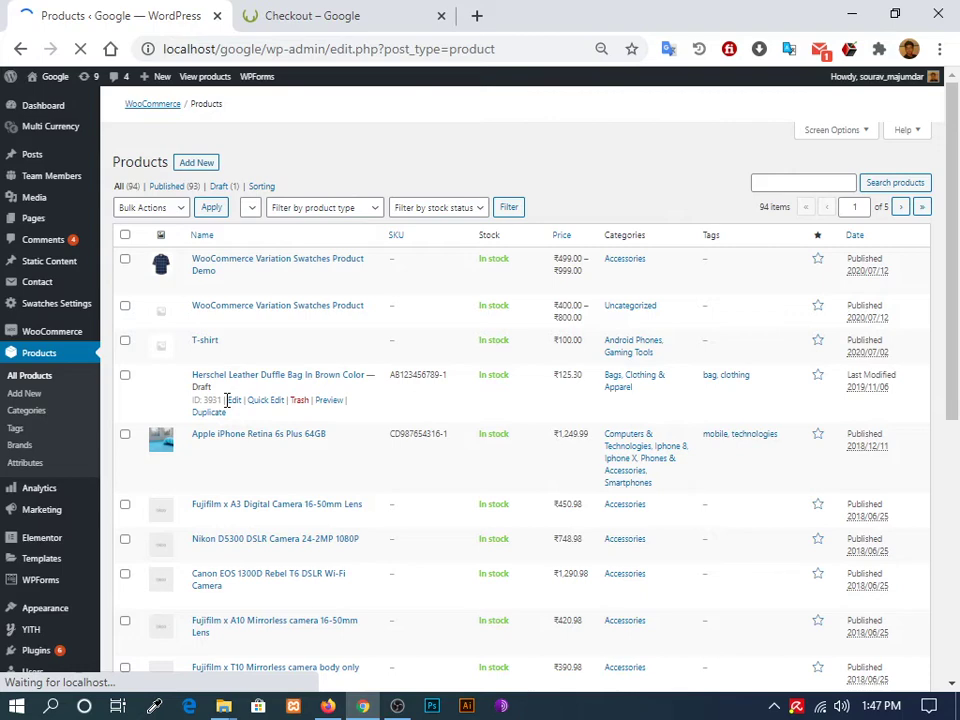
pyautogui.scroll(-4, 228, 400)
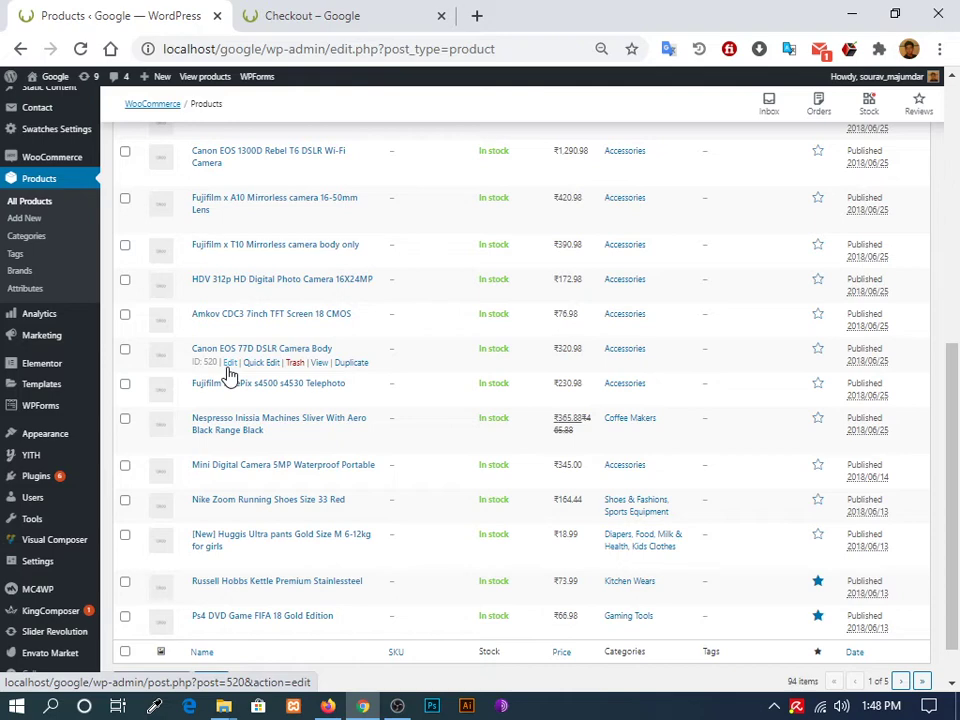
pyautogui.click(229, 364)
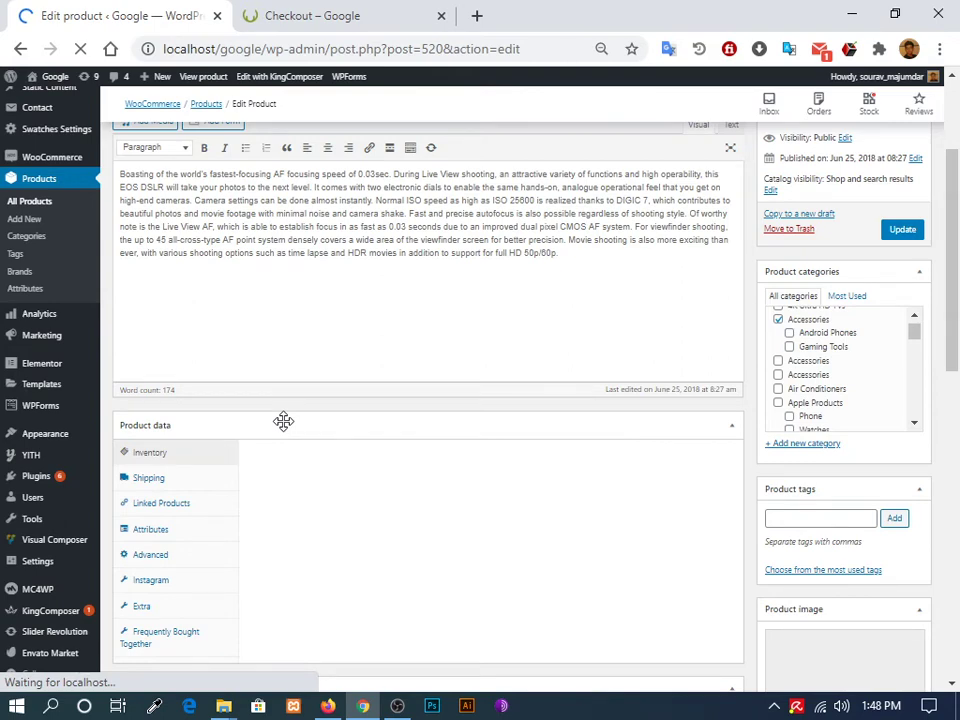
# Step: Load the storefront home page and try to display the Shipping and Inventory sections of the camera's product data
pyautogui.scroll(-2, 330, 395)
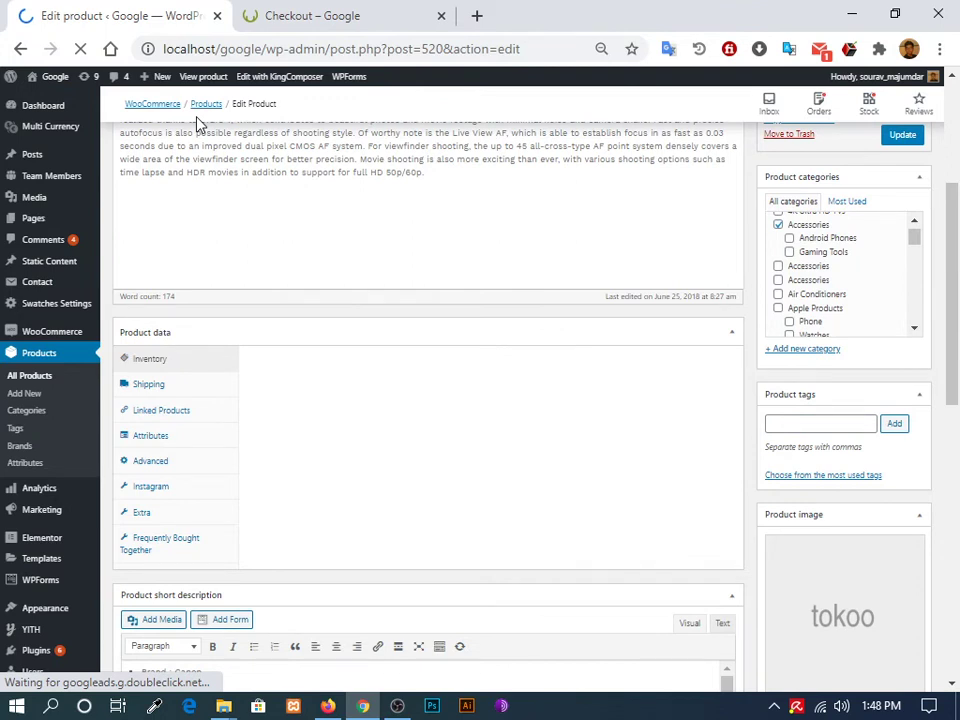
pyautogui.hotkey('ctrl', 'Tab')
pyautogui.moveTo(133, 168)
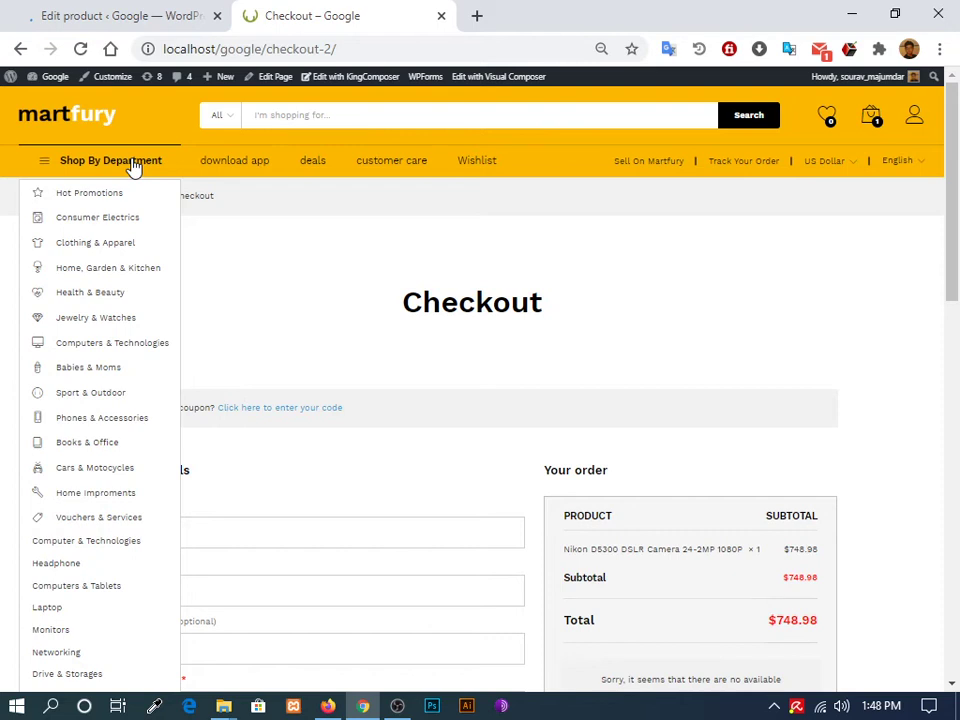
pyautogui.hotkey('ctrl', 'shift', 'Tab')
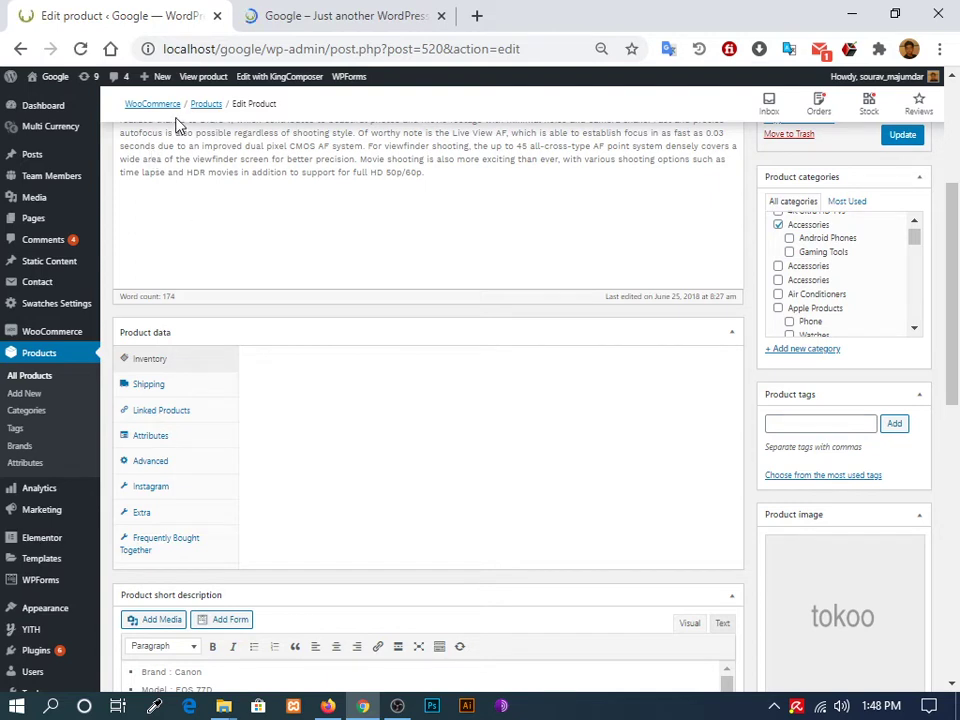
pyautogui.click(165, 389)
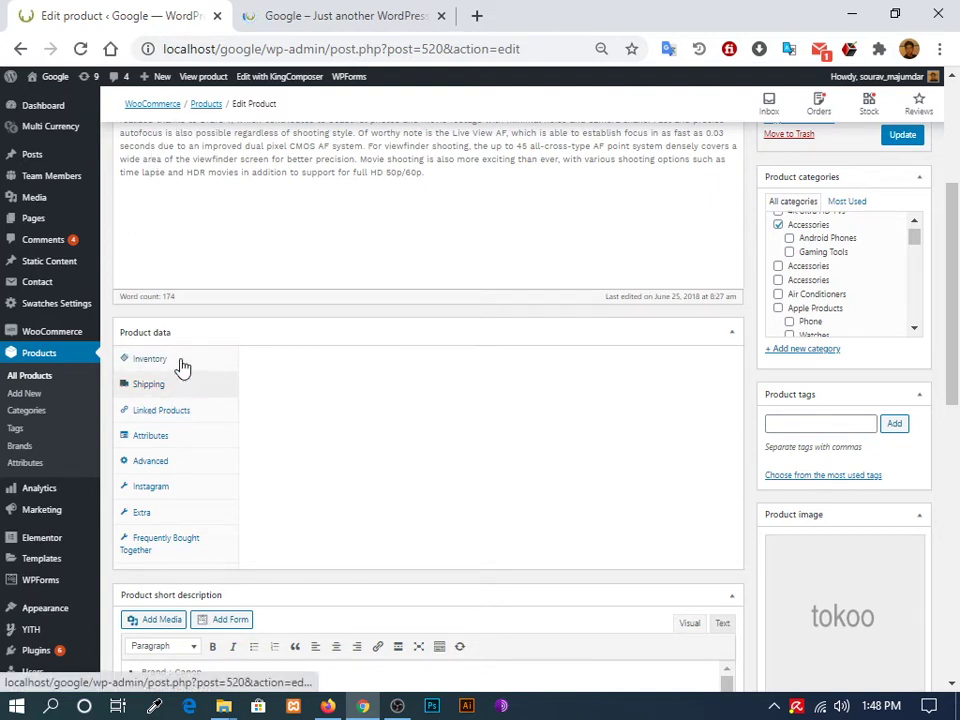
pyautogui.click(182, 366)
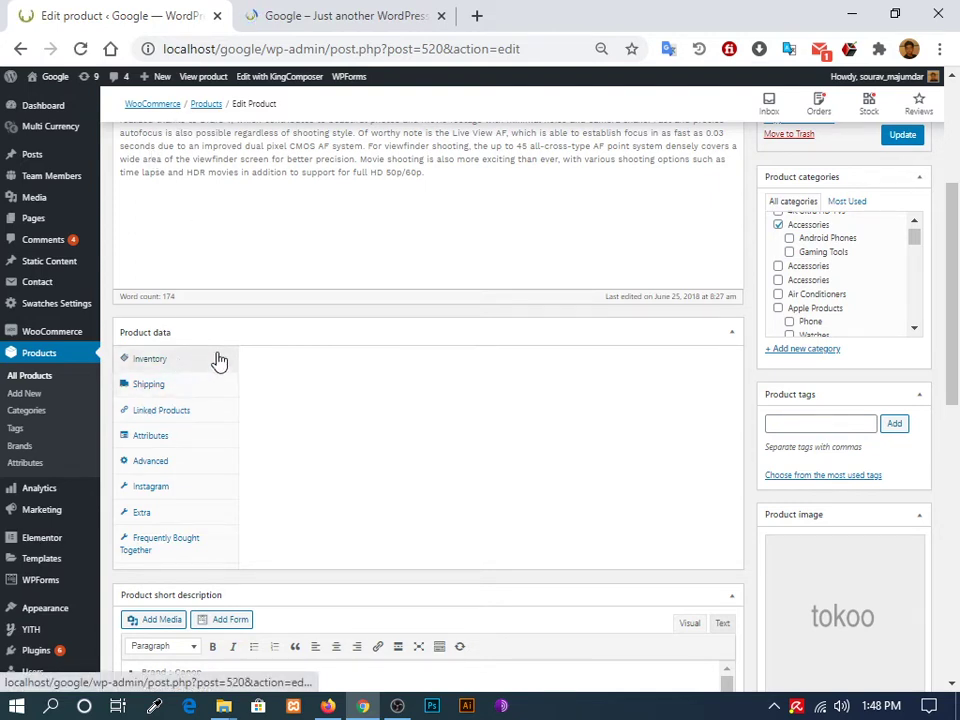
# Step: Copy the product's edit page address and open it in a new Firefox tab
pyautogui.click(532, 52)
pyautogui.hotkey('ctrl', 'c')
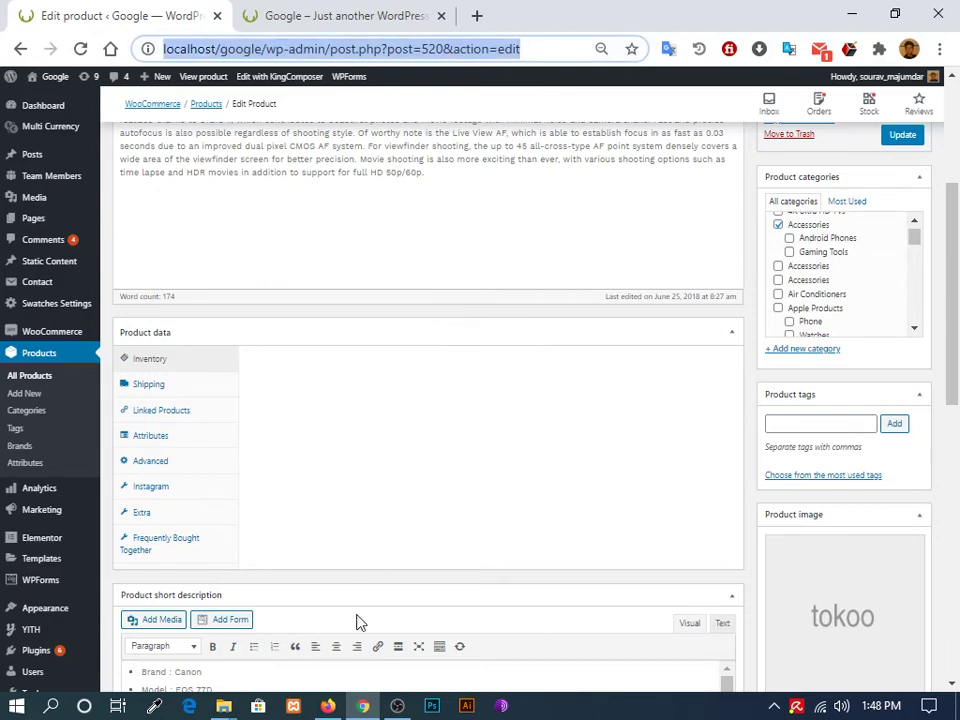
pyautogui.click(328, 706)
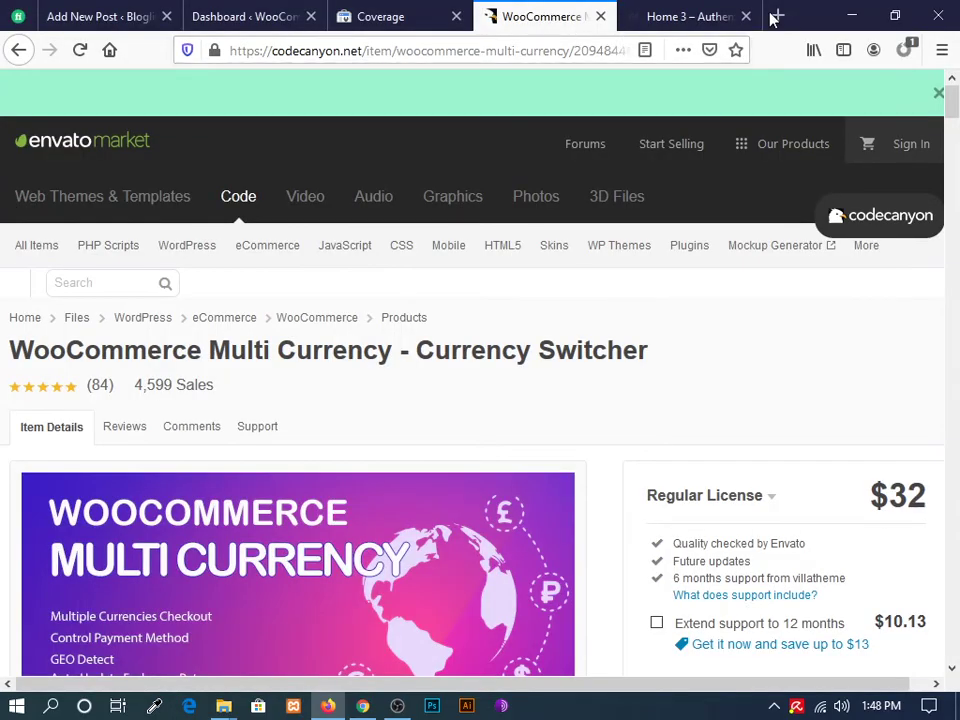
pyautogui.click(778, 15)
pyautogui.hotkey('ctrl', 'v')
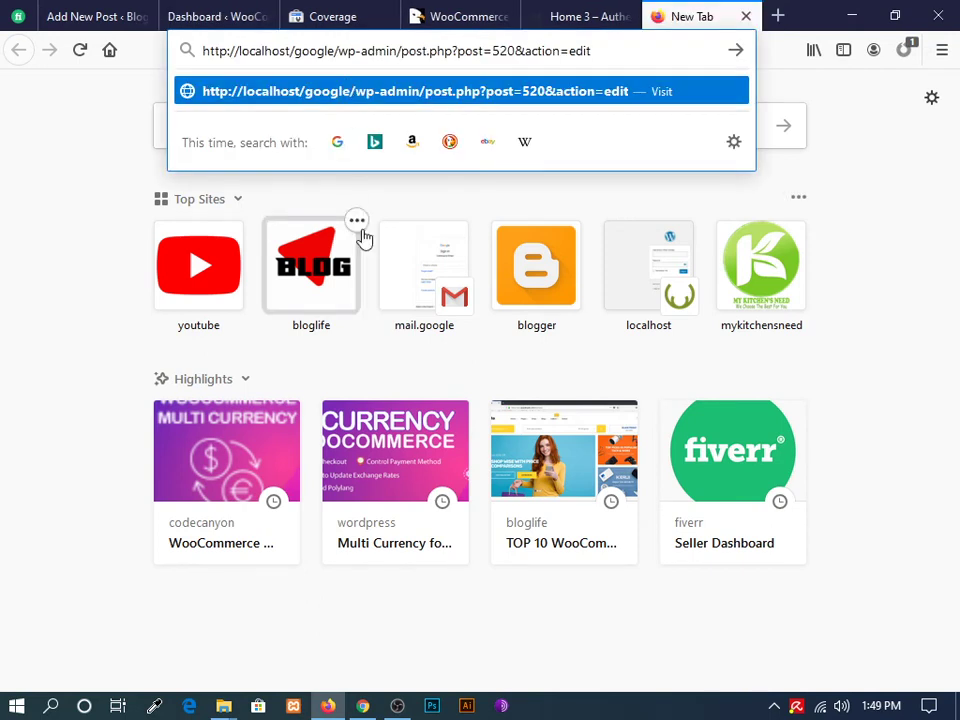
pyautogui.press('Return')
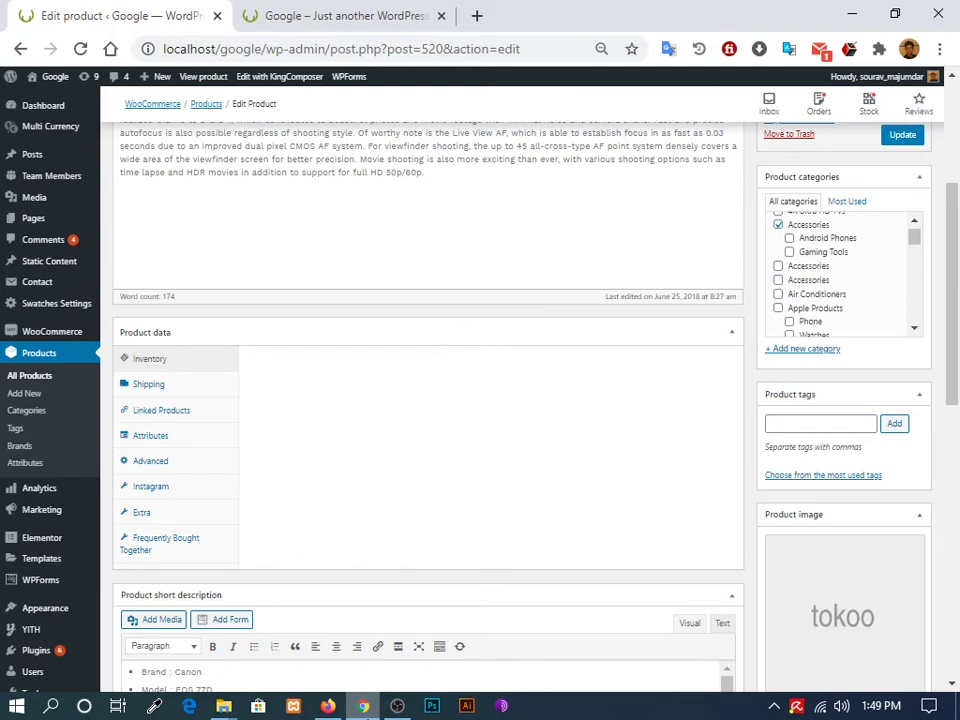
pyautogui.hotkey('alt', 'Tab')
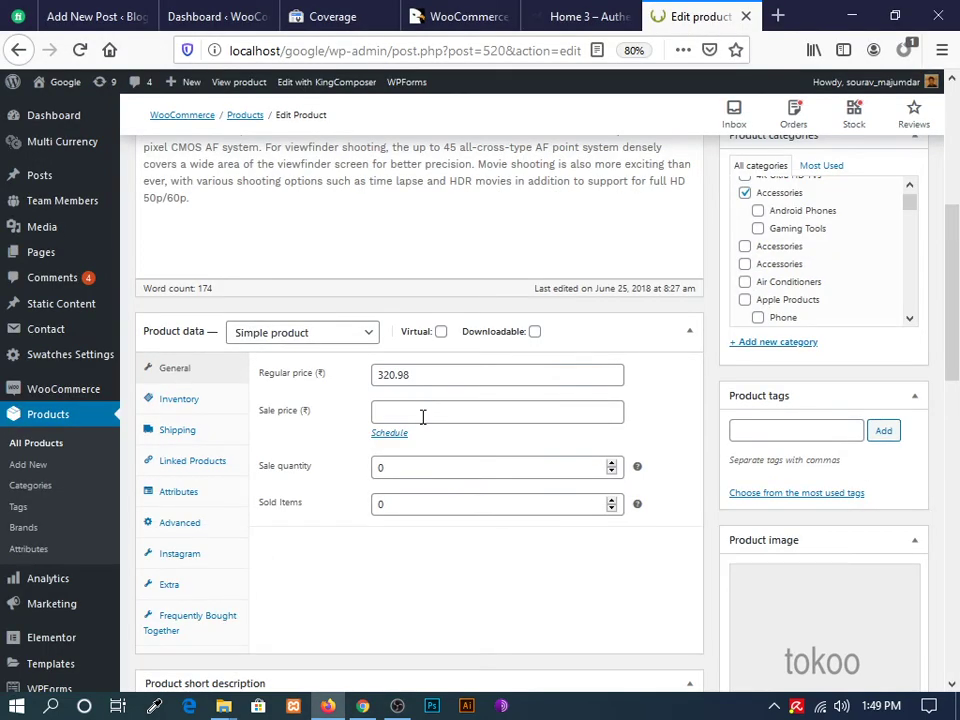
# Step: Examine the camera's regular and sale price fields, and briefly reveal the sale price schedule without setting dates
pyautogui.scroll(-3, 425, 412)
pyautogui.scroll(3, 426, 406)
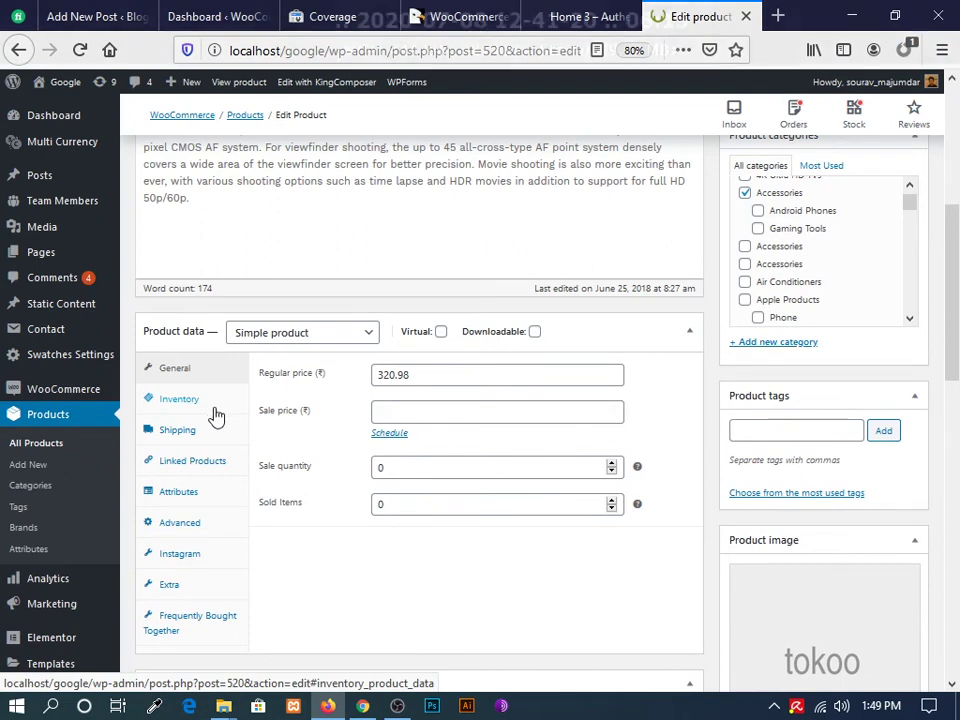
pyautogui.scroll(-3, 220, 420)
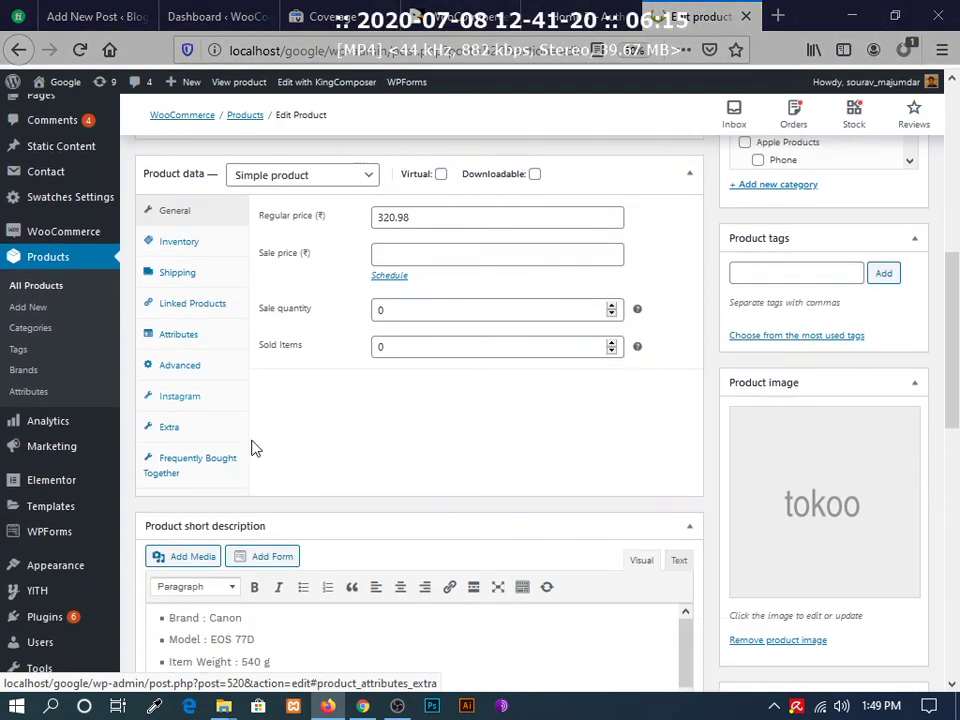
pyautogui.click(456, 218)
pyautogui.click(454, 254)
pyautogui.click(389, 275)
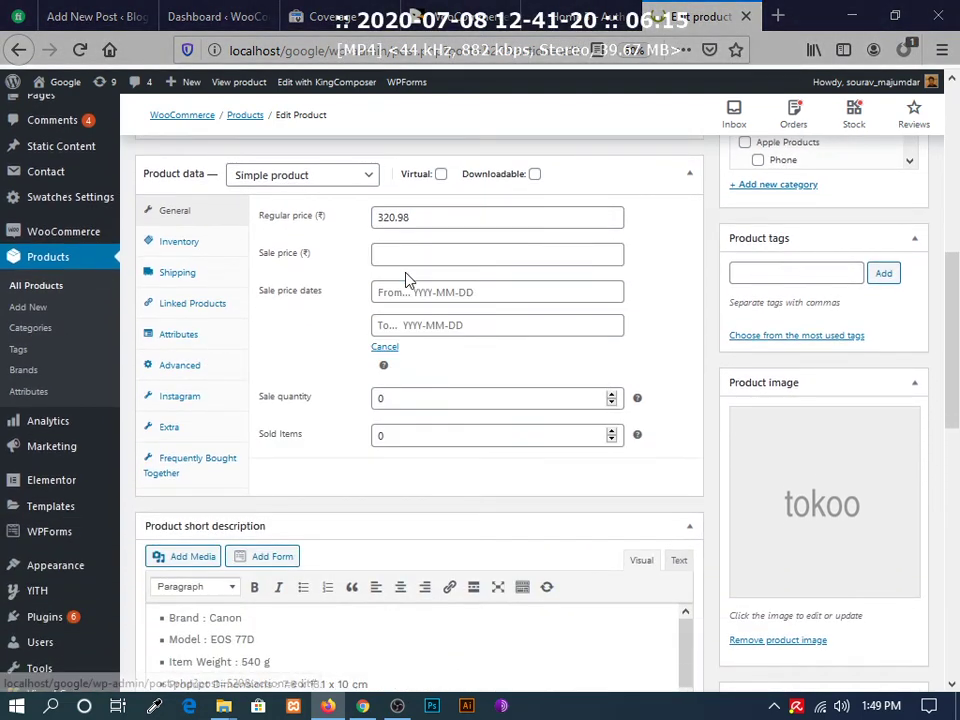
pyautogui.click(383, 350)
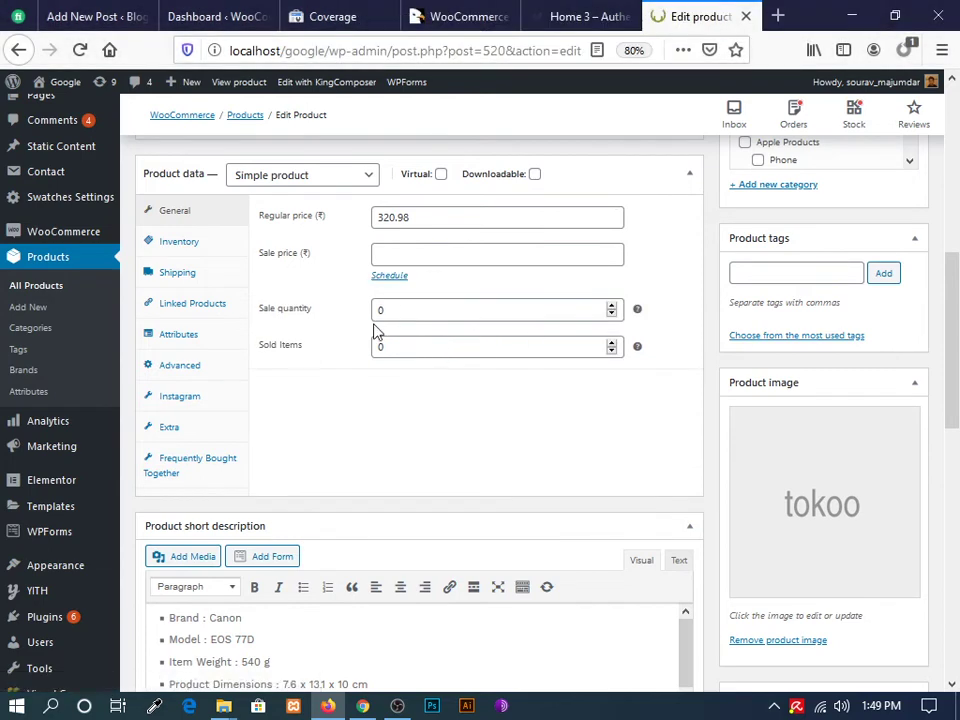
# Step: Look through the product data sections from Inventory to Frequently Bought Together for any currency options
pyautogui.click(195, 254)
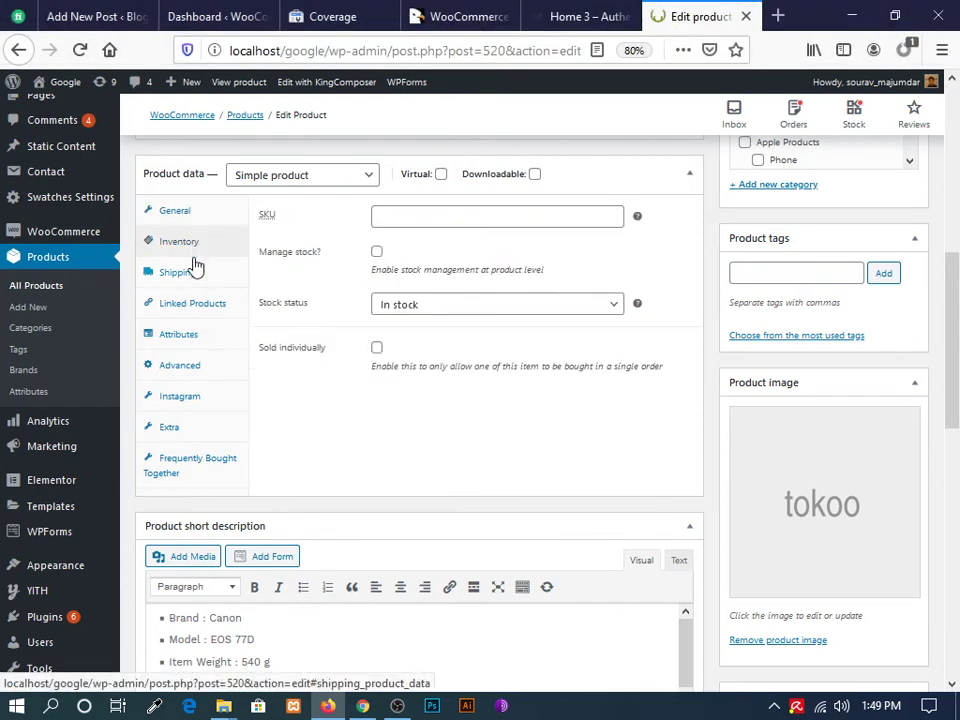
pyautogui.click(193, 272)
pyautogui.click(187, 304)
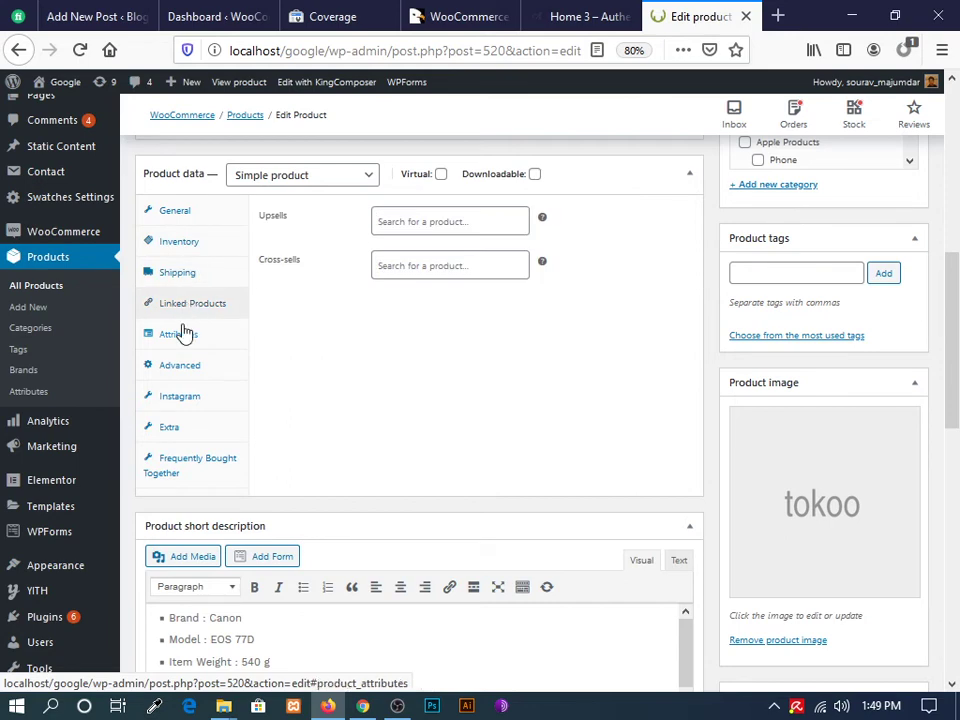
pyautogui.click(186, 334)
pyautogui.click(193, 364)
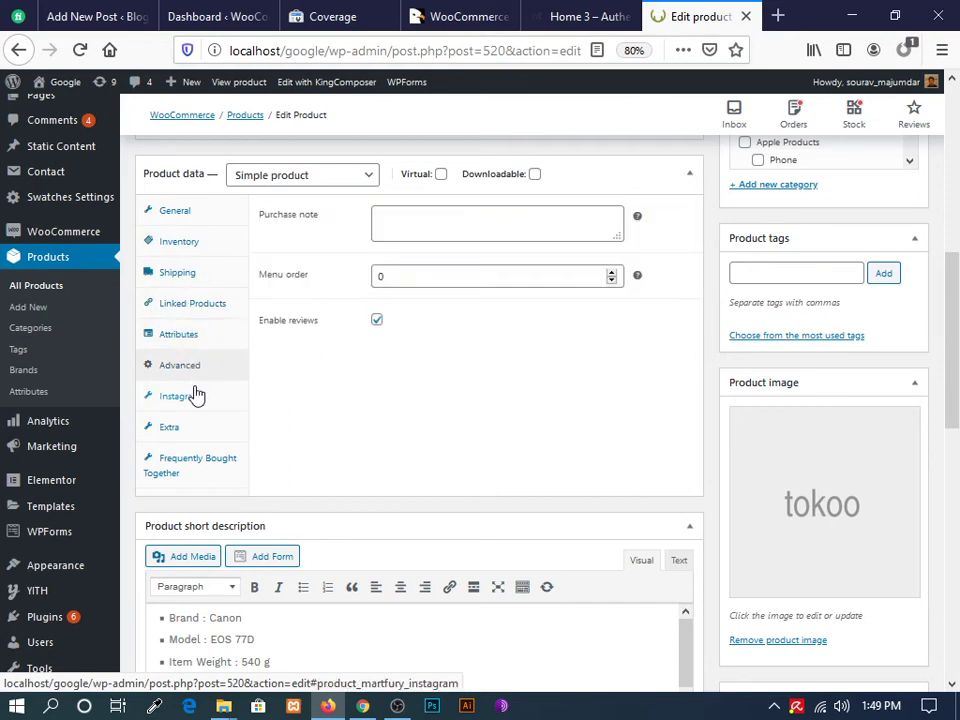
pyautogui.click(196, 396)
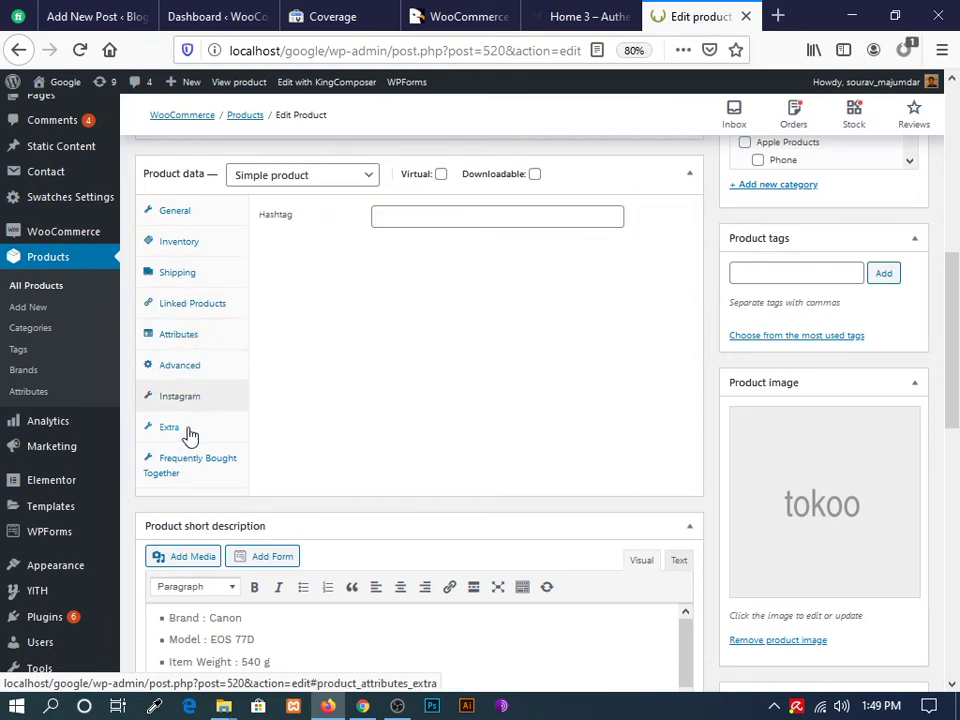
pyautogui.click(190, 436)
pyautogui.click(196, 459)
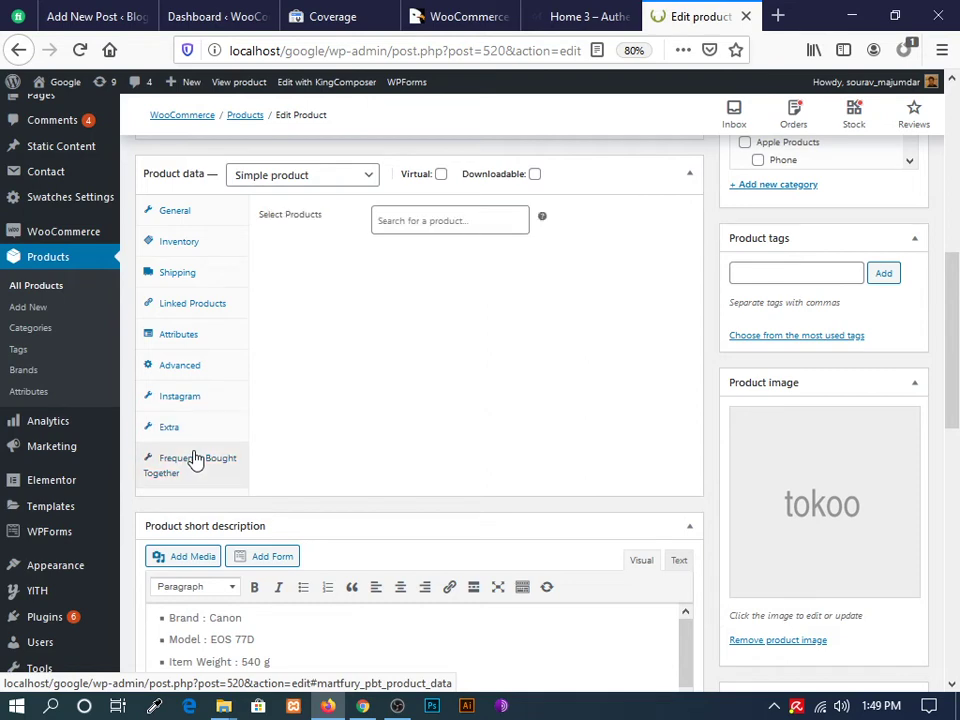
# Step: Show the General product data again and review the rest of the camera's edit page
pyautogui.click(188, 213)
pyautogui.scroll(-5, 332, 317)
pyautogui.scroll(-4, 381, 480)
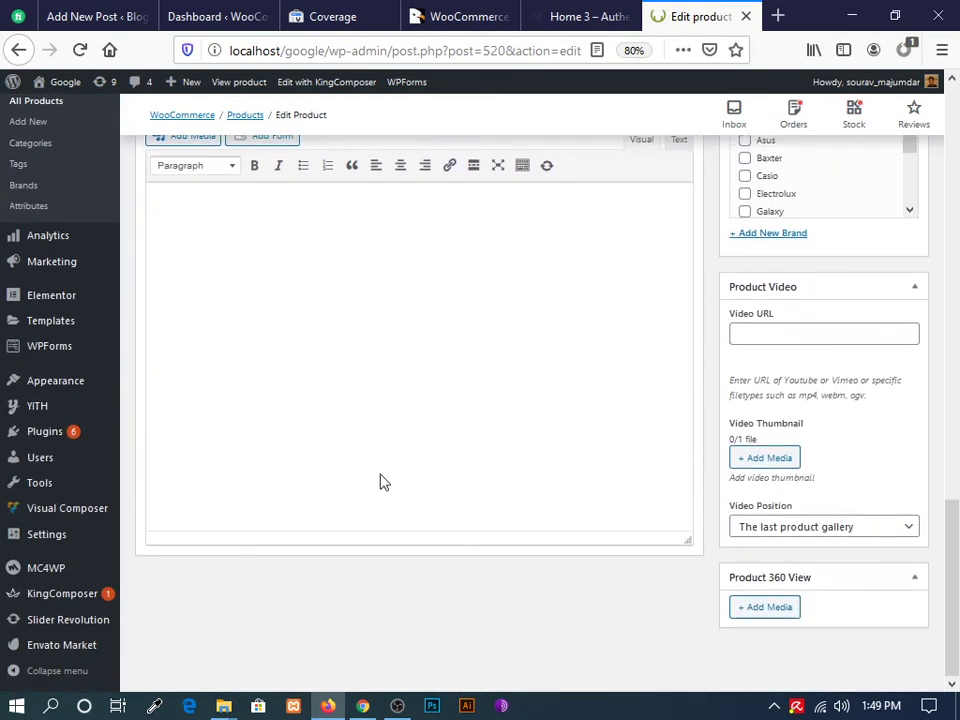
pyautogui.scroll(10, 546, 497)
pyautogui.scroll(3, 544, 488)
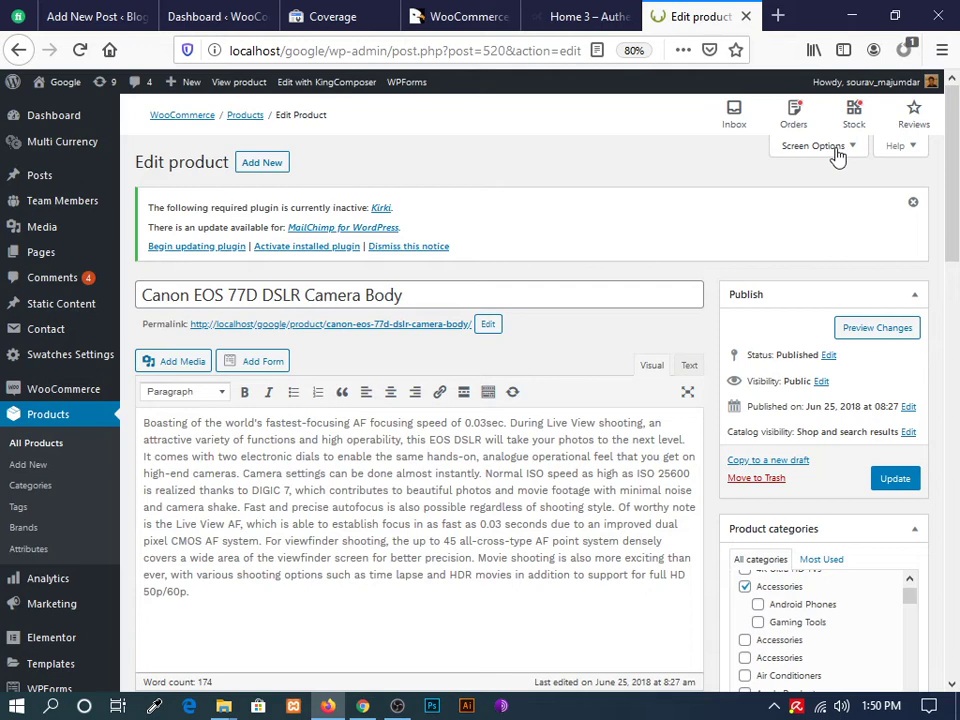
# Step: Switch to Chrome, enable Fixed Price in the Multi Currency general settings and save the settings
pyautogui.click(362, 707)
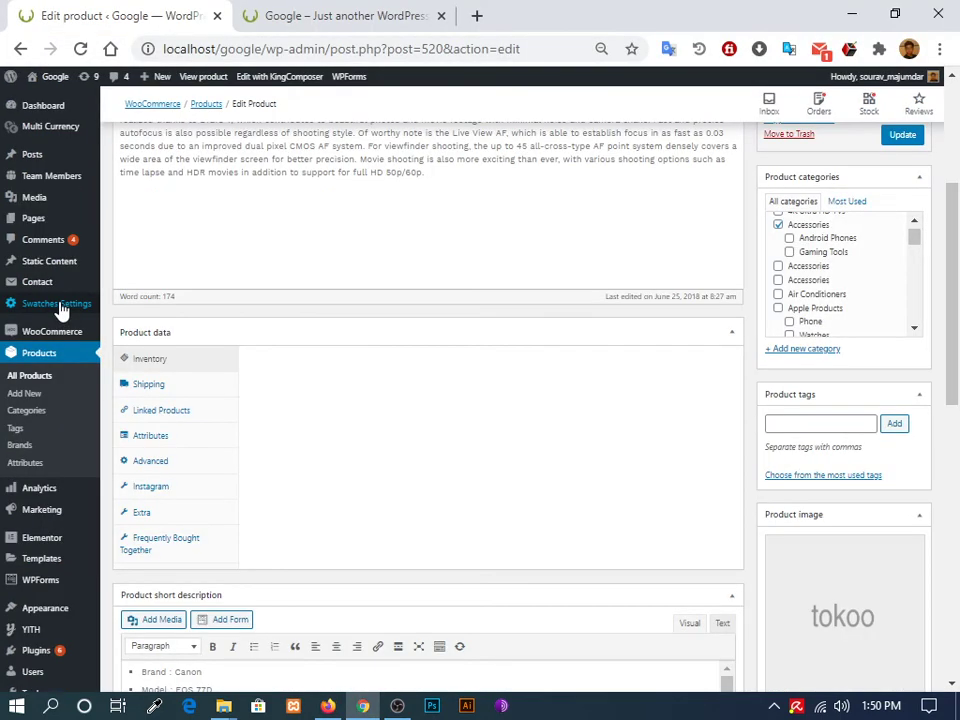
pyautogui.moveTo(55, 126)
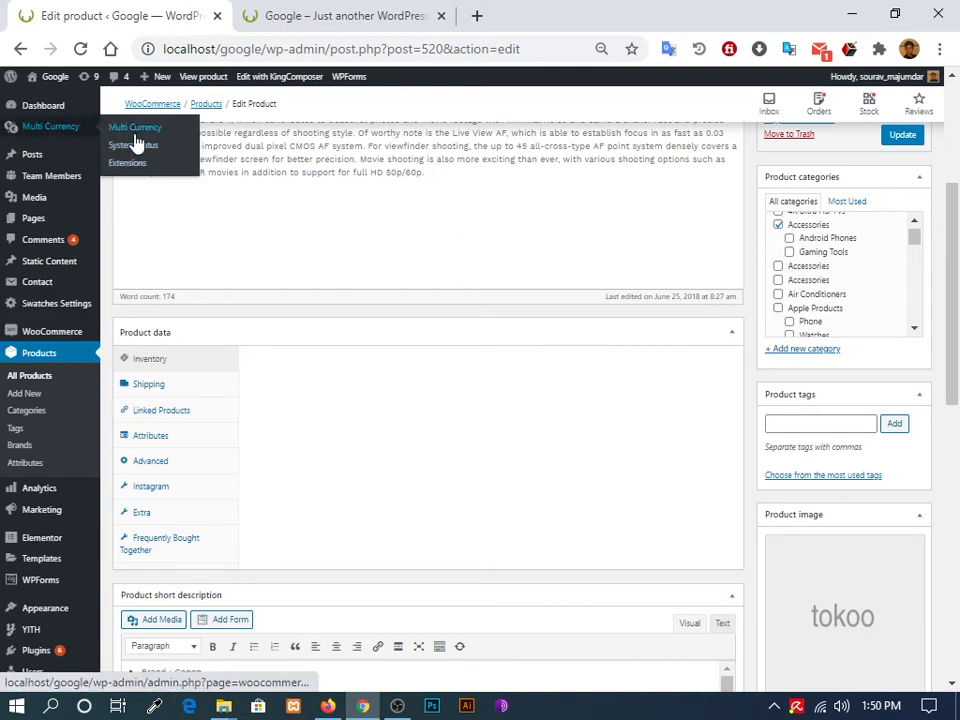
pyautogui.click(136, 136)
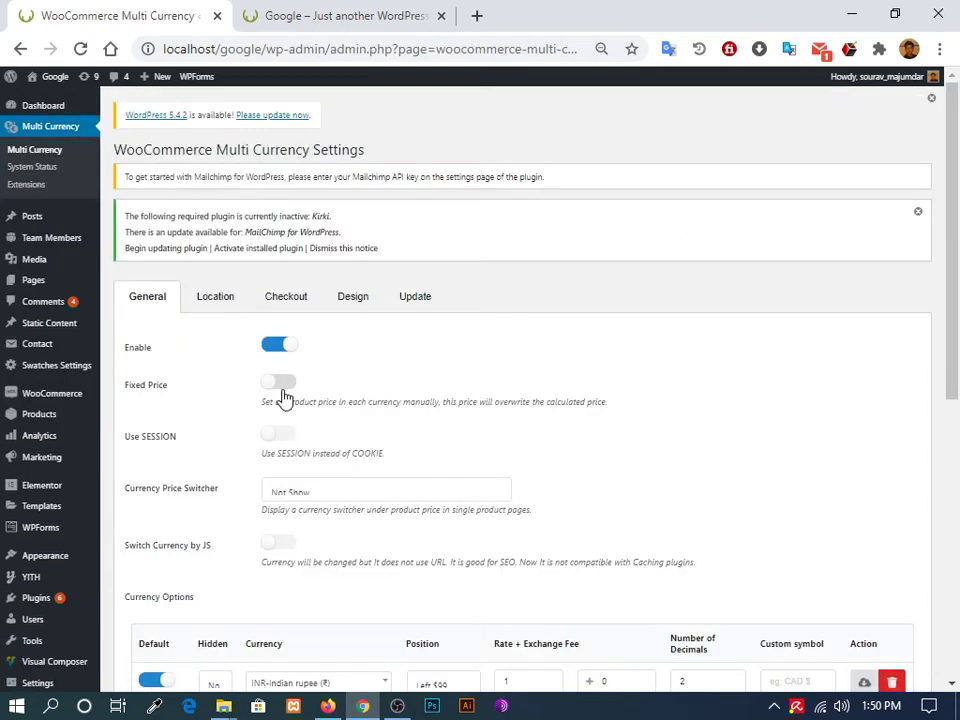
pyautogui.click(282, 385)
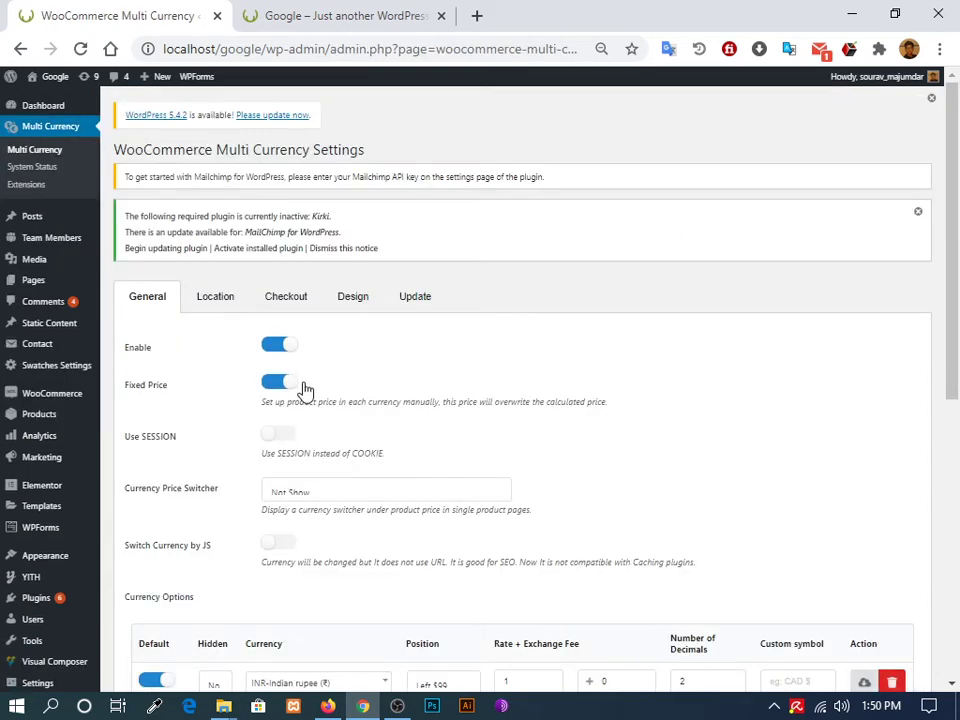
pyautogui.scroll(-2, 297, 400)
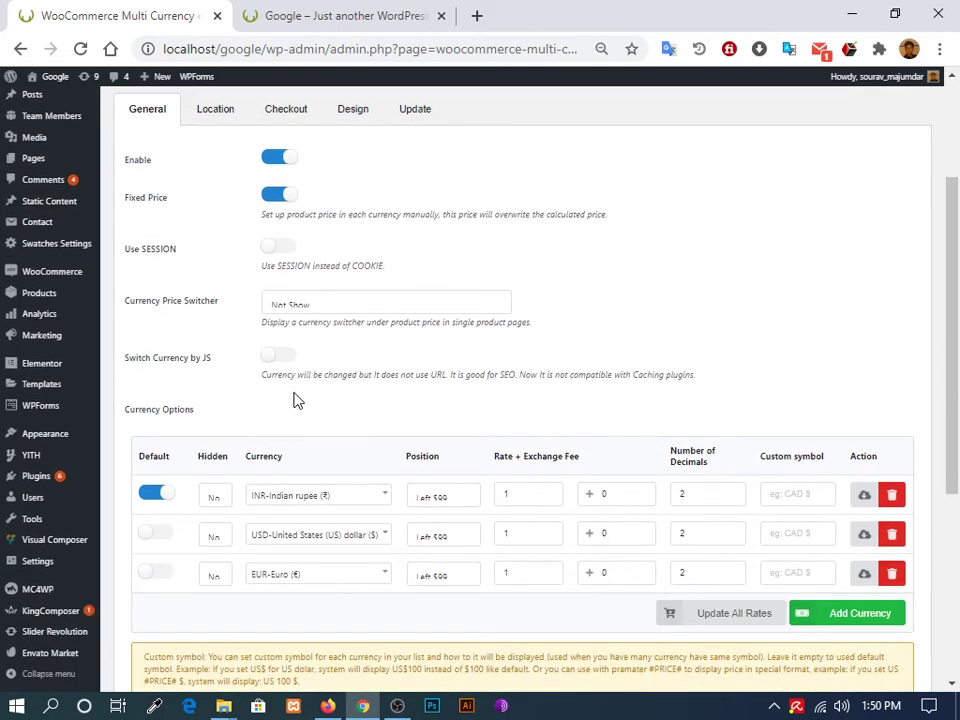
pyautogui.scroll(-1, 480, 585)
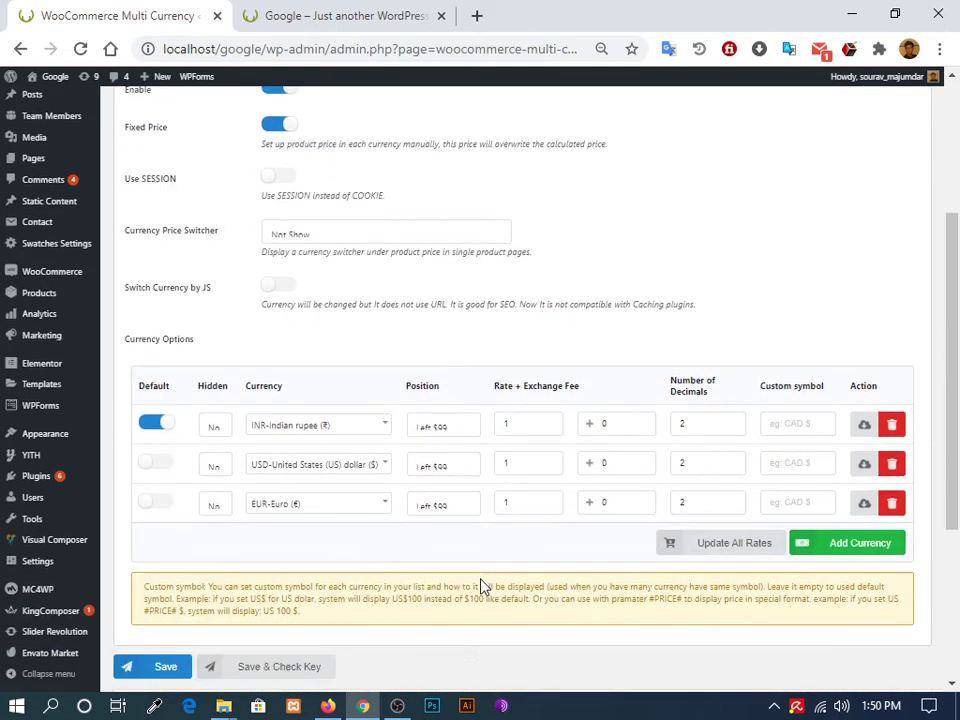
pyautogui.scroll(-3, 480, 585)
pyautogui.click(166, 386)
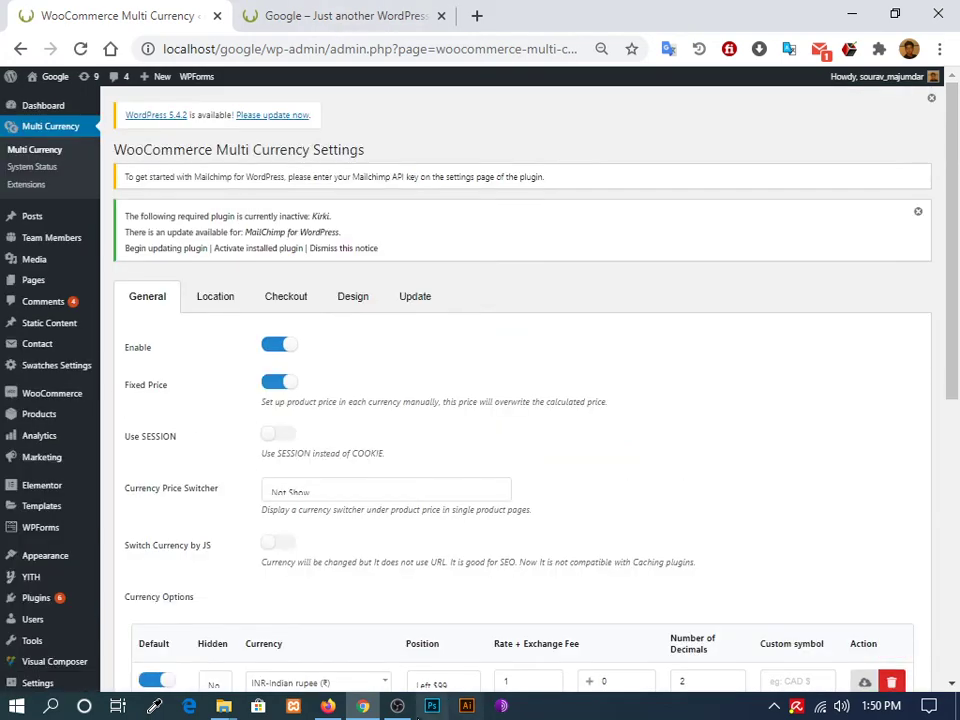
# Step: Switch back to Firefox and reload the camera's edit page to show its General product data with per-currency price fields
pyautogui.click(332, 706)
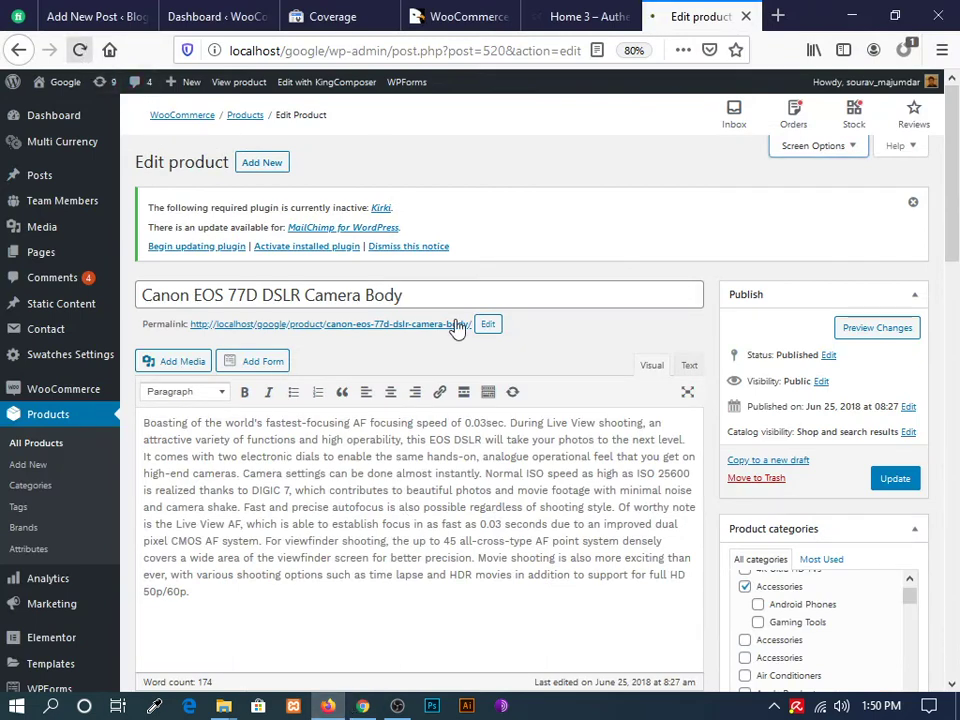
pyautogui.scroll(-4, 450, 335)
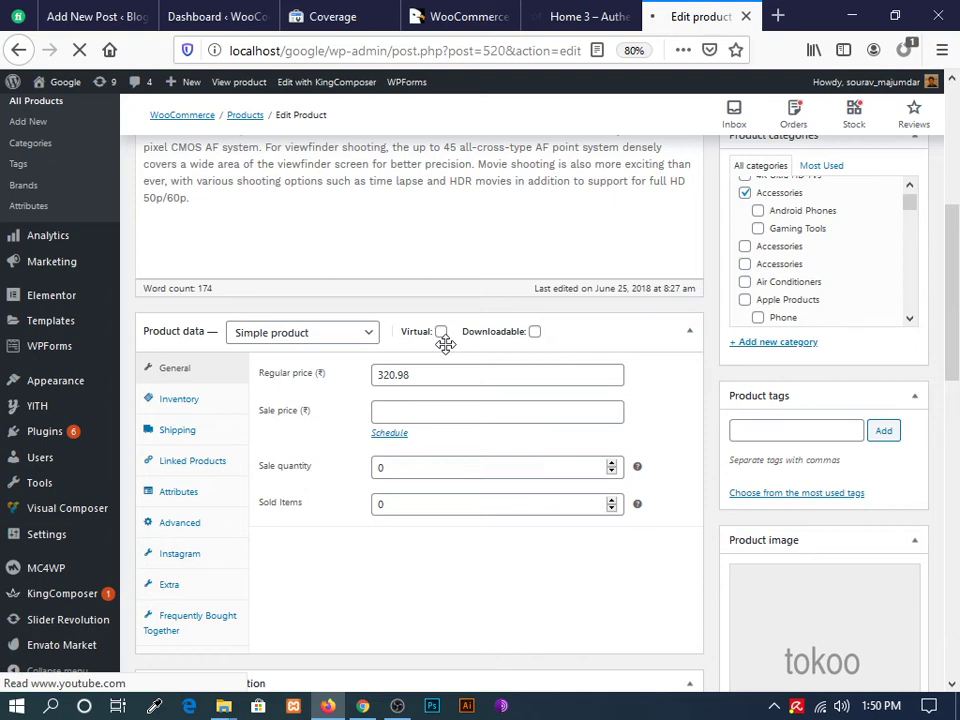
pyautogui.scroll(-3, 289, 225)
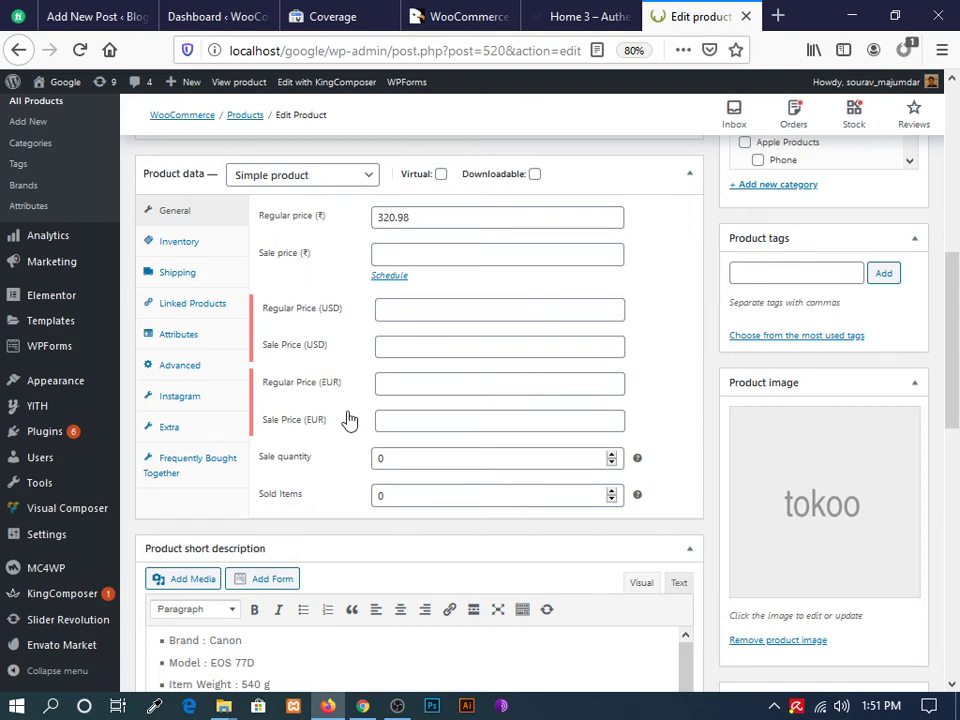
# Step: Set the camera's Regular Price (USD) to 499 and its Regular Price (EUR) to 299
pyautogui.click(378, 420)
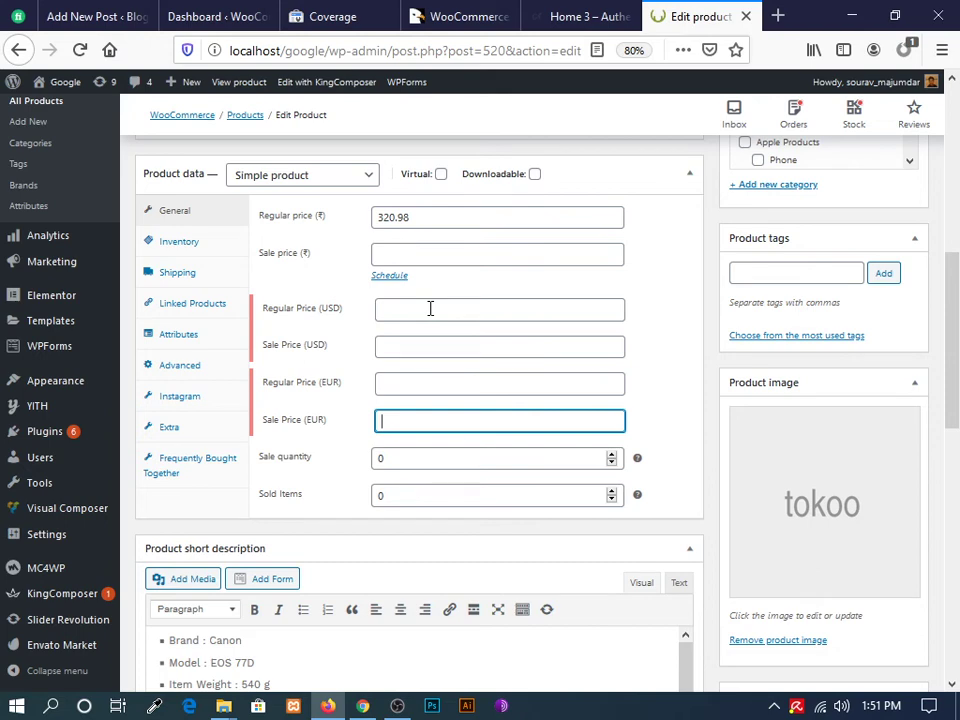
pyautogui.click(430, 308)
pyautogui.write('499')
pyautogui.press('Tab')
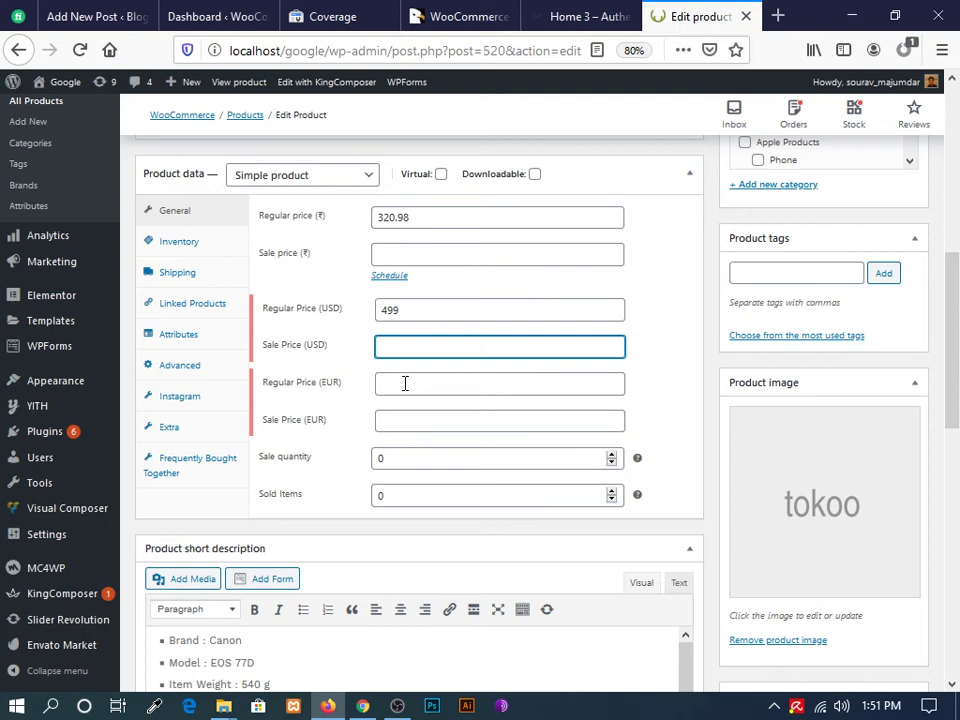
pyautogui.click(405, 383)
pyautogui.write('299')
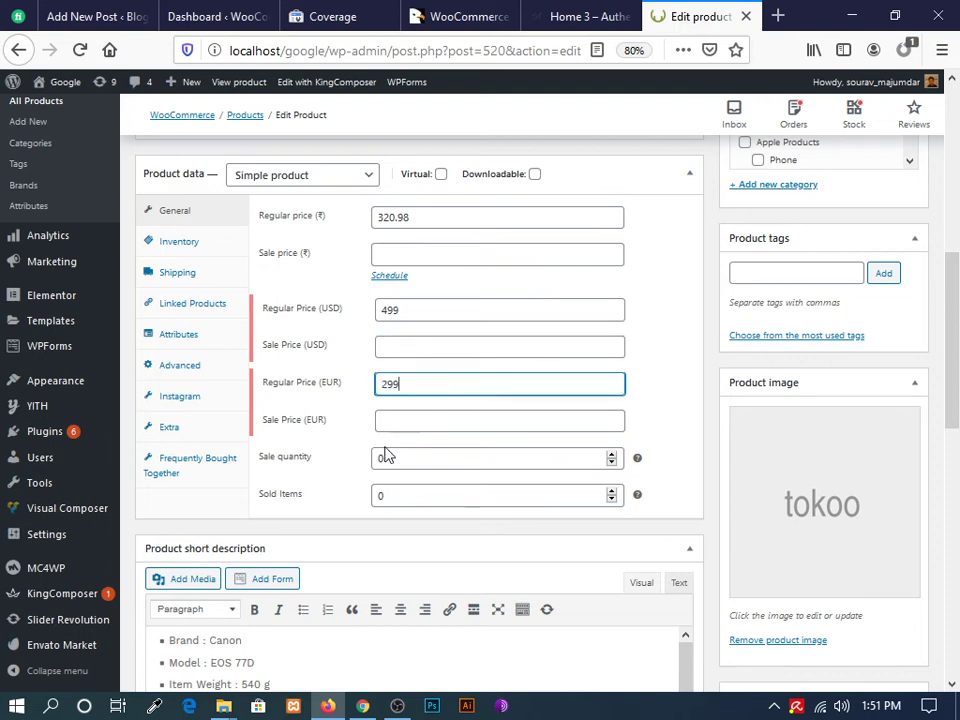
# Step: Review the camera's price fields and update the product
pyautogui.scroll(2, 447, 449)
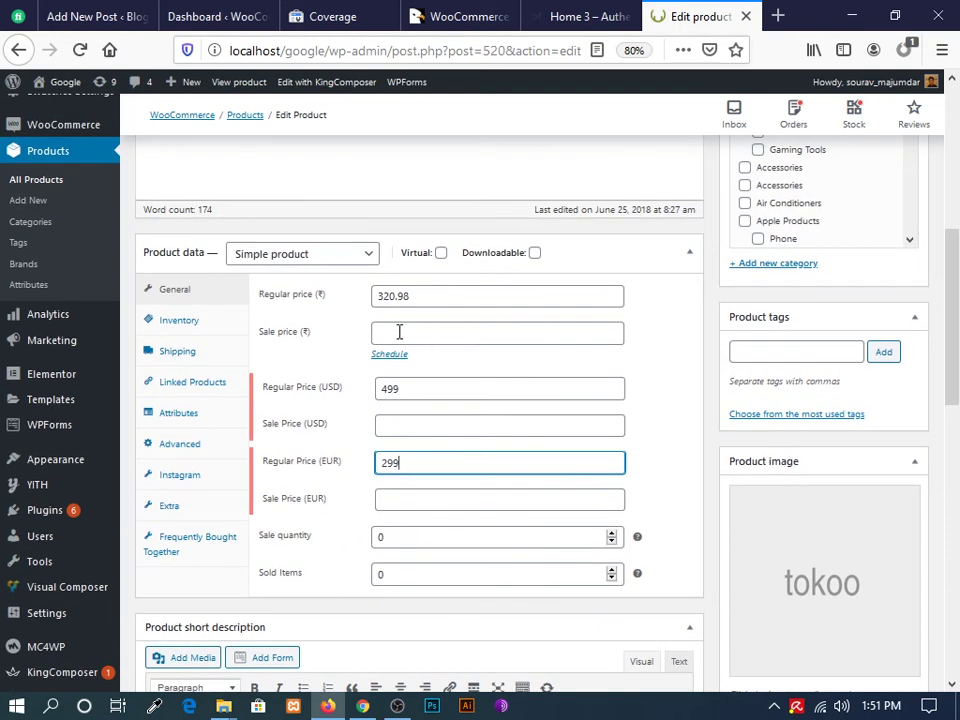
pyautogui.scroll(-2, 686, 450)
pyautogui.scroll(10, 686, 450)
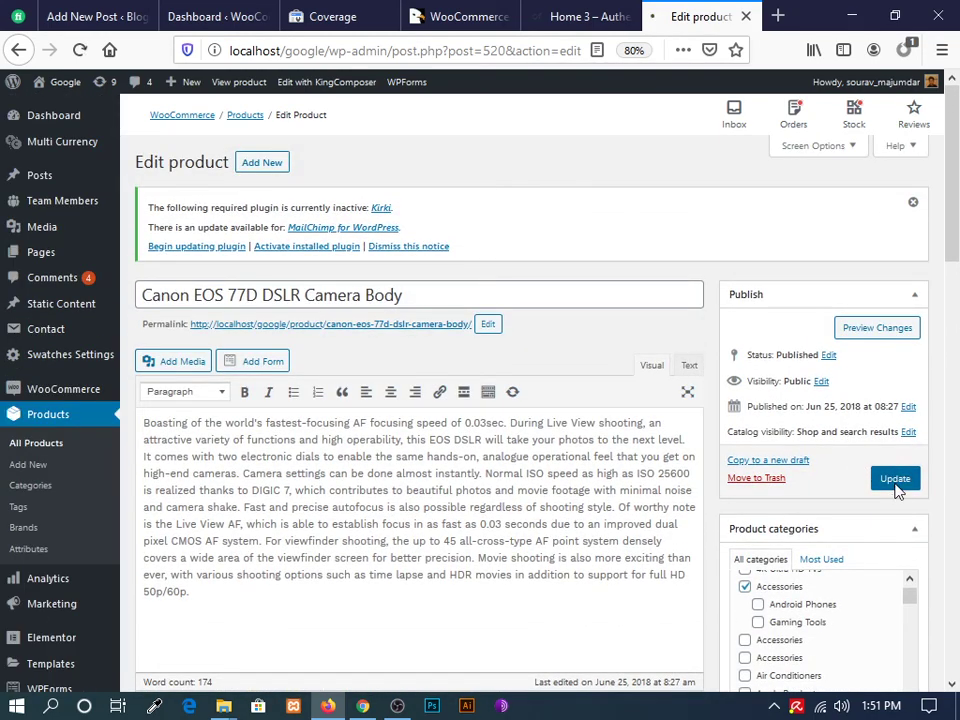
pyautogui.click(895, 479)
pyautogui.scroll(-5, 683, 425)
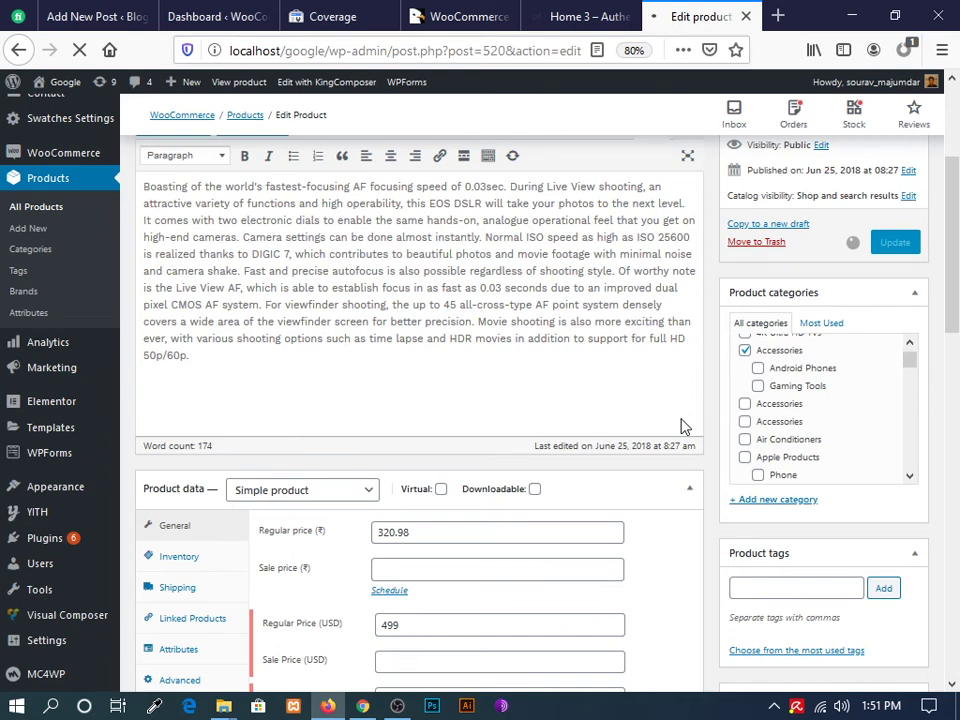
pyautogui.scroll(-2, 437, 396)
pyautogui.scroll(7, 439, 403)
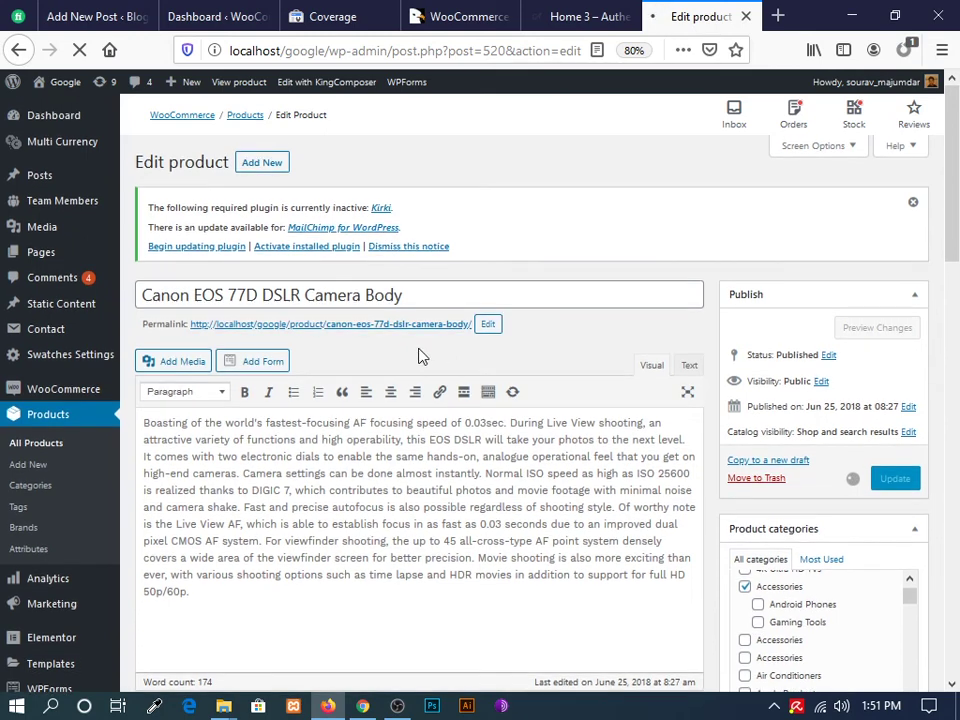
pyautogui.scroll(-4, 420, 357)
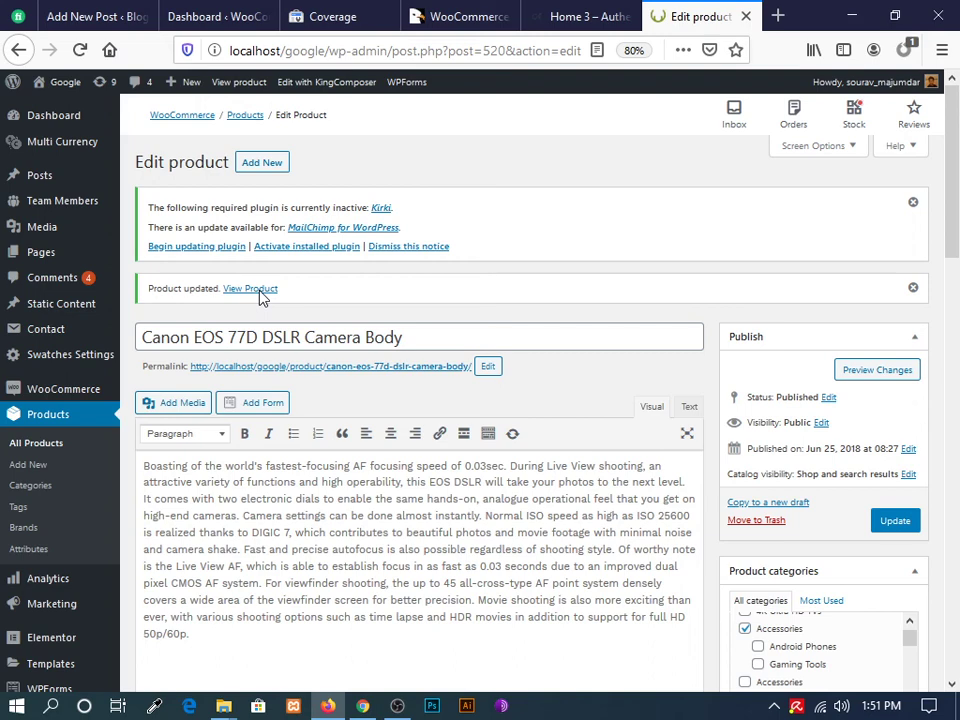
# Step: Open the updated camera's store page in a new tab and dismiss the discount popup
pyautogui.middleClick(252, 289)
pyautogui.click(704, 20)
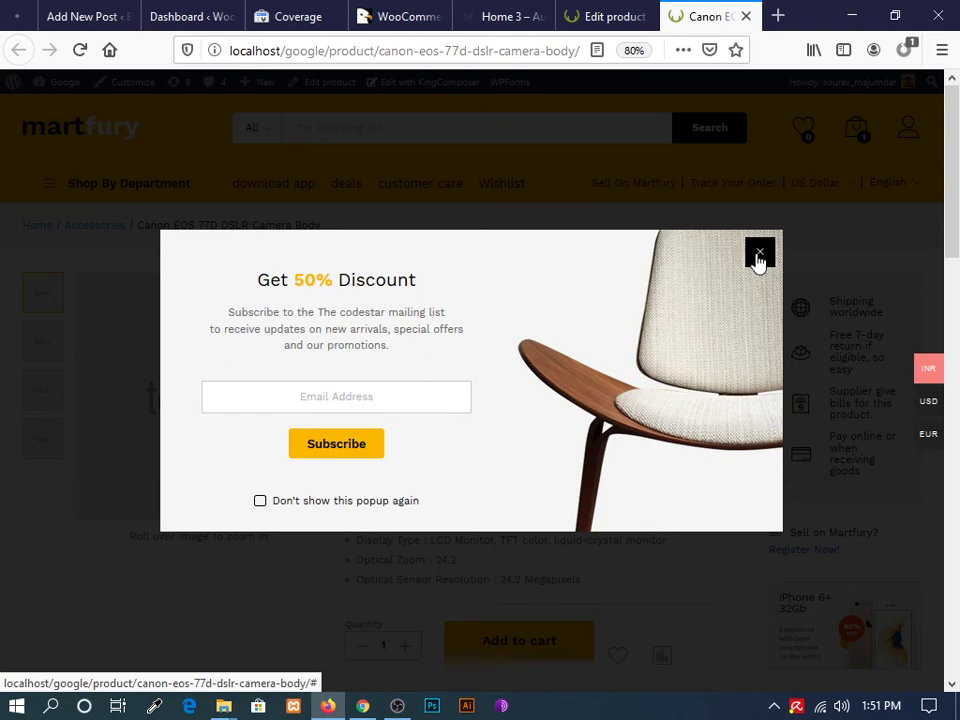
pyautogui.click(759, 254)
# Step: Switch the store page's currency to US Dollar and compare the displayed price with the product's Regular Price (USD)
pyautogui.moveTo(929, 412)
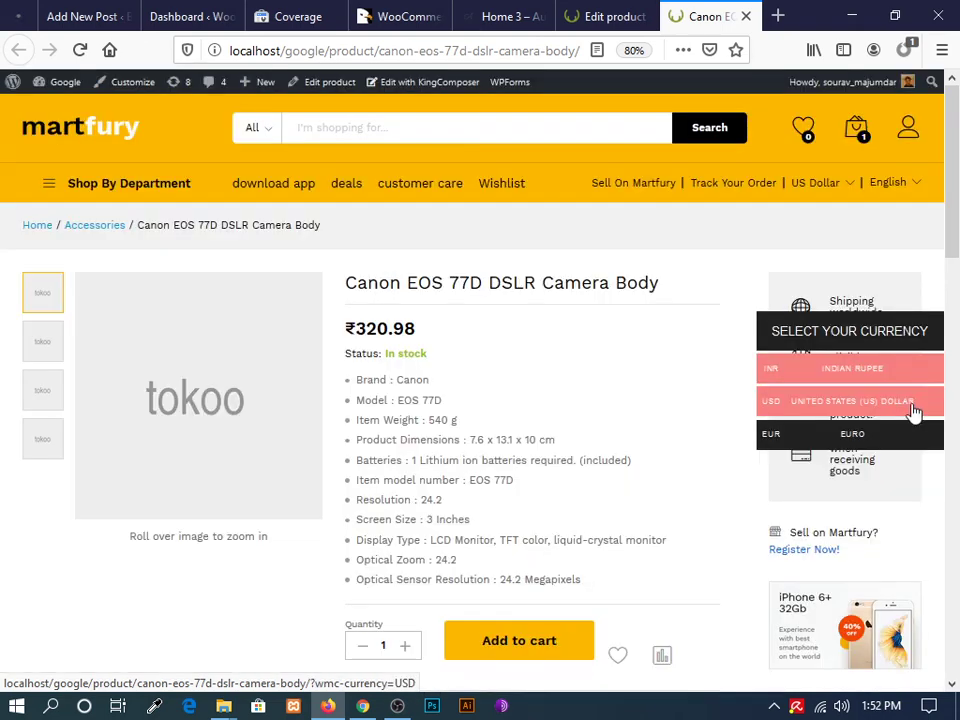
pyautogui.click(810, 408)
pyautogui.hotkey('ctrl', 'shift', 'Tab')
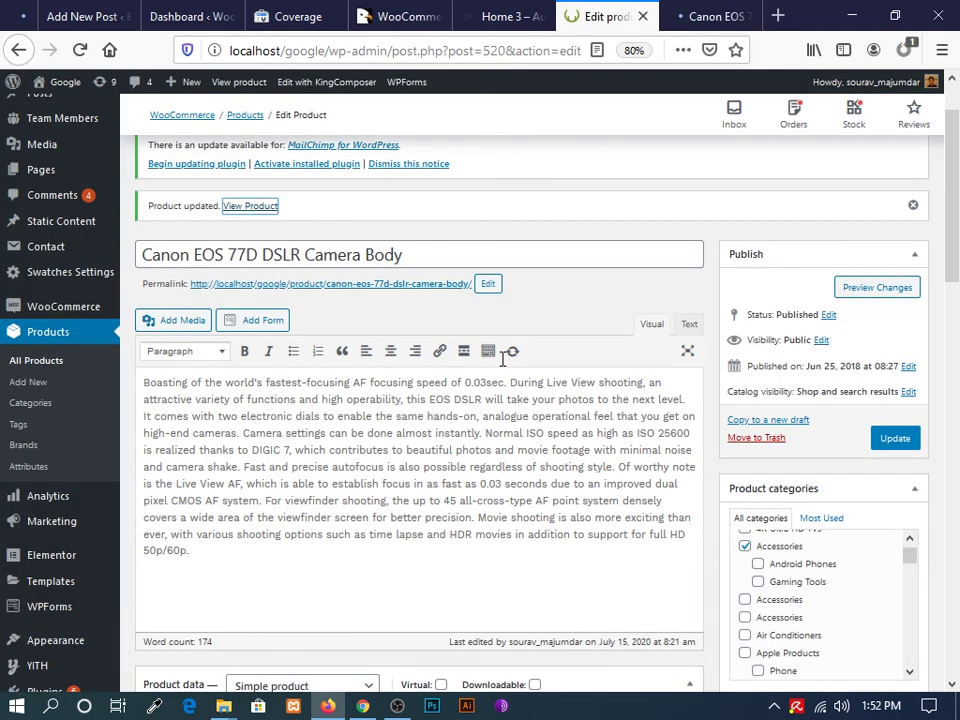
pyautogui.scroll(-5, 503, 358)
pyautogui.doubleClick(429, 276)
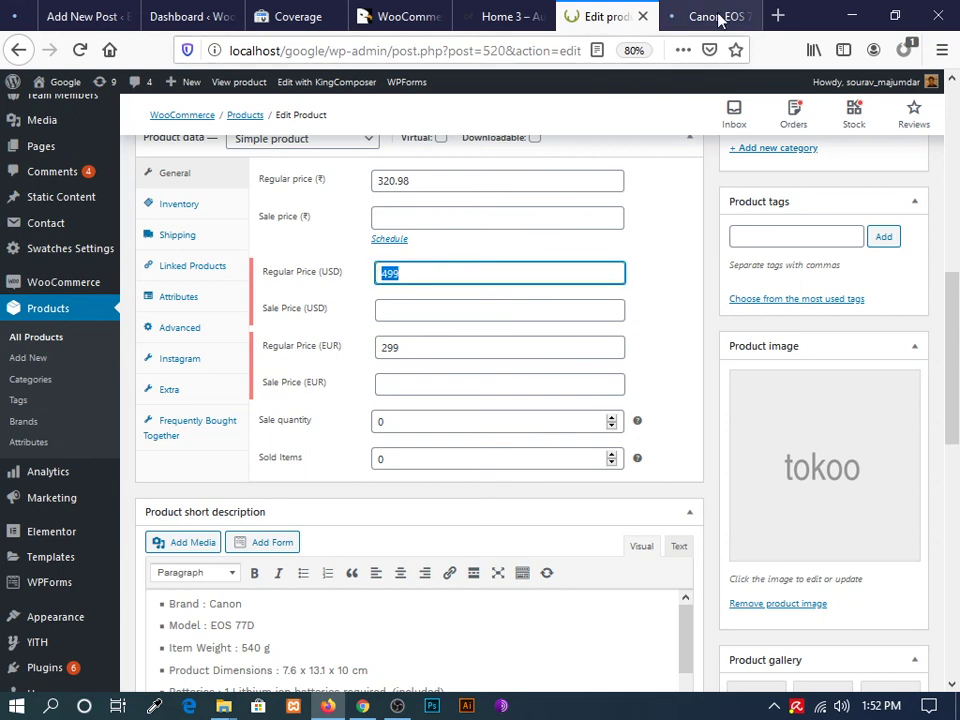
pyautogui.click(715, 16)
pyautogui.doubleClick(361, 333)
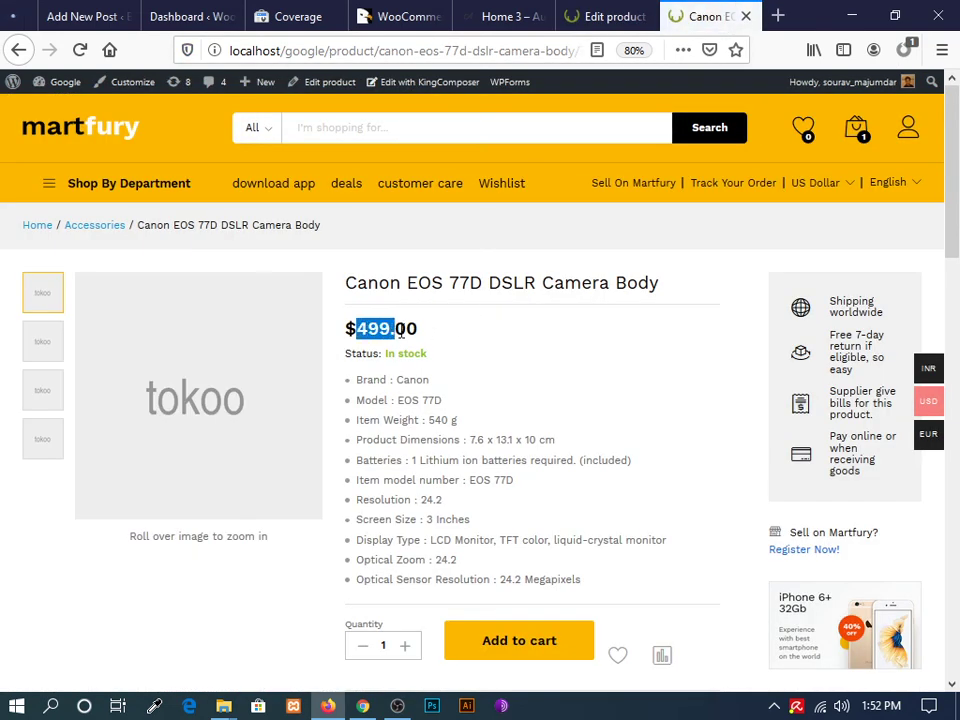
# Step: Switch the store page's currency to Euro and compare the displayed price with the product's Regular Price (EUR)
pyautogui.click(604, 14)
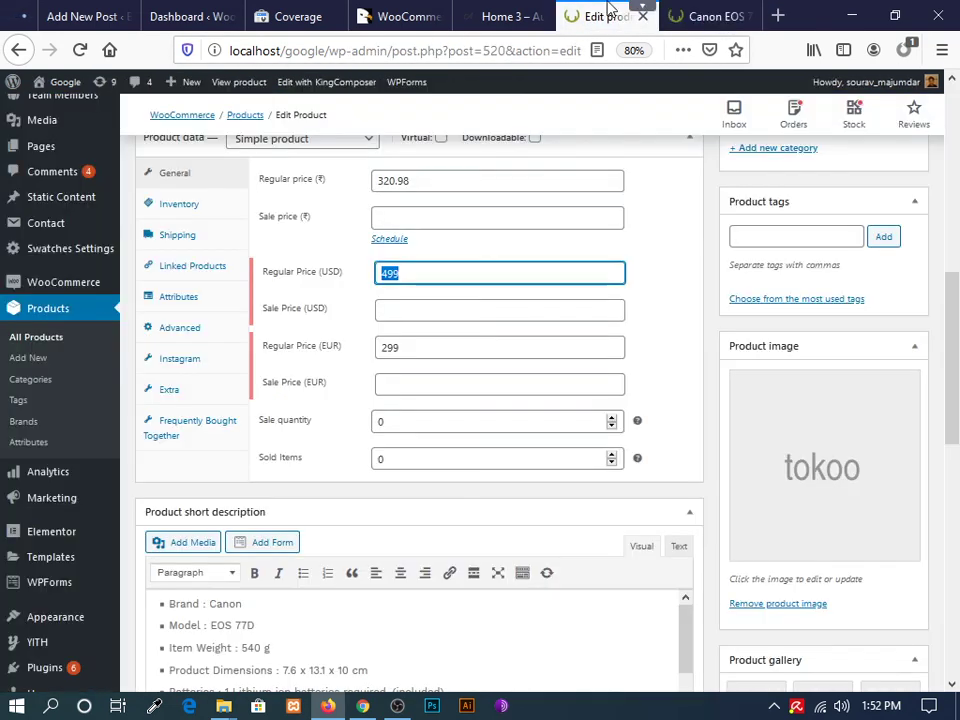
pyautogui.click(407, 346)
pyautogui.click(707, 16)
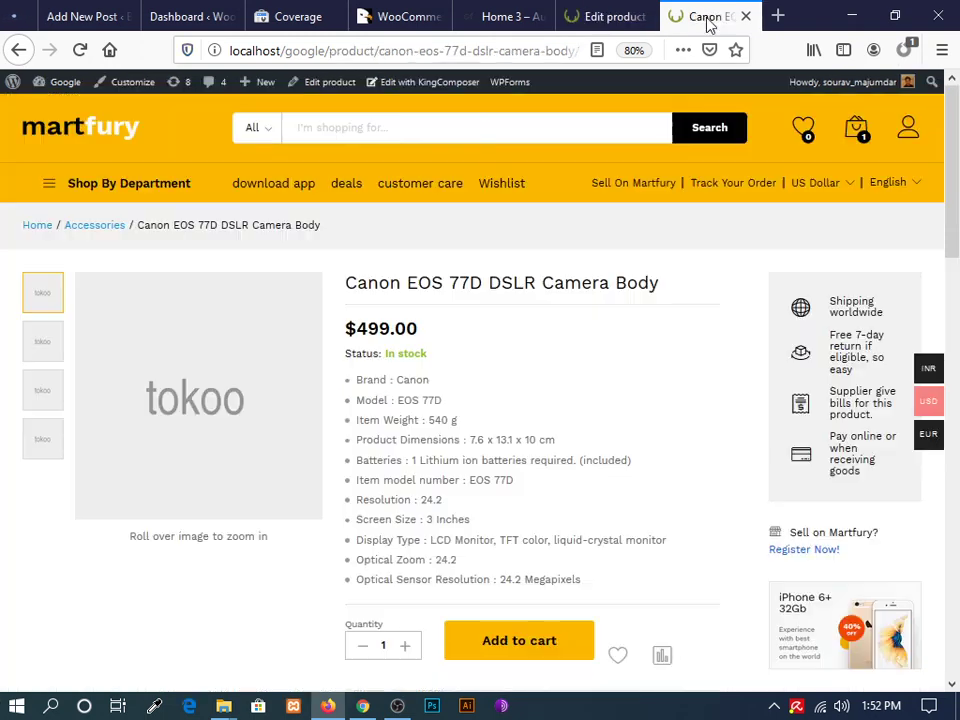
pyautogui.moveTo(933, 400)
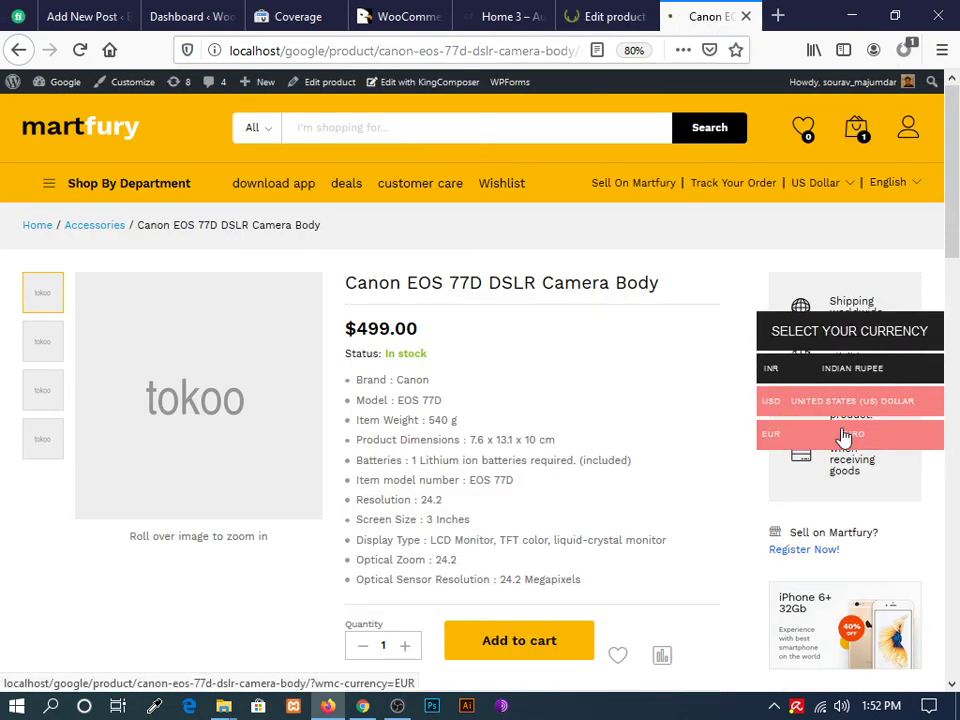
pyautogui.click(843, 437)
pyautogui.tripleClick(372, 352)
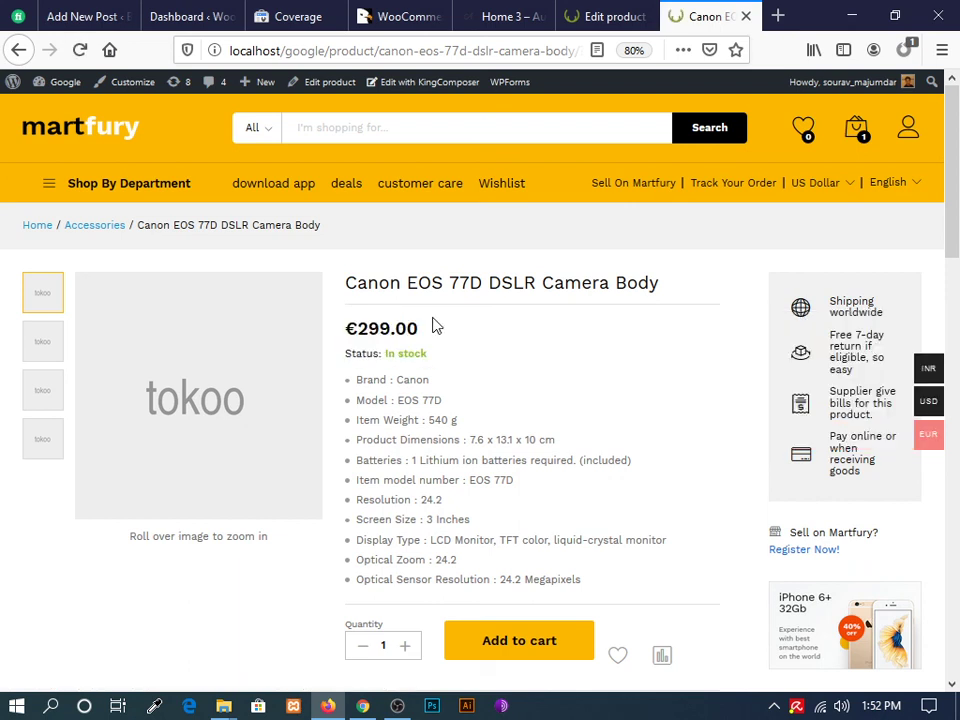
pyautogui.moveTo(435, 326); pyautogui.dragTo(345, 329)
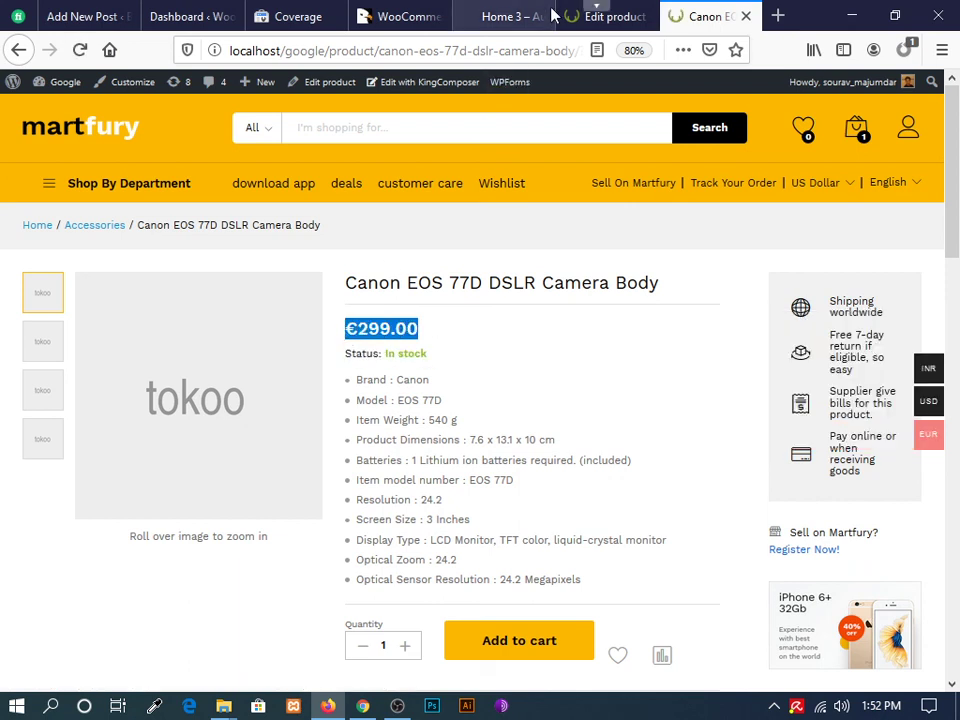
pyautogui.click(600, 16)
pyautogui.doubleClick(407, 356)
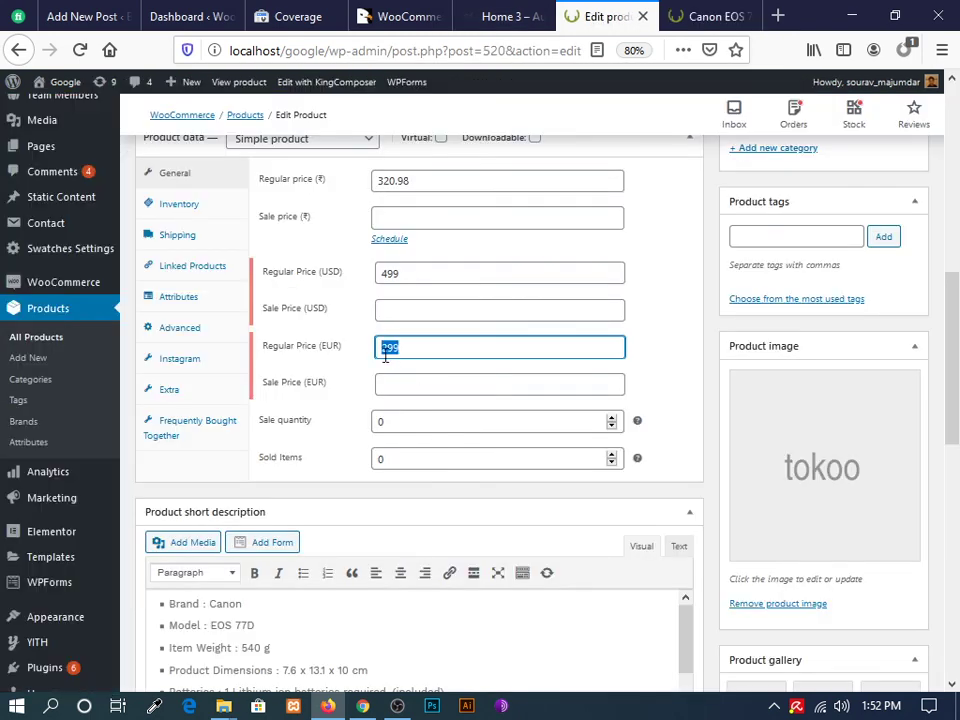
pyautogui.click(649, 371)
pyautogui.scroll(2, 521, 446)
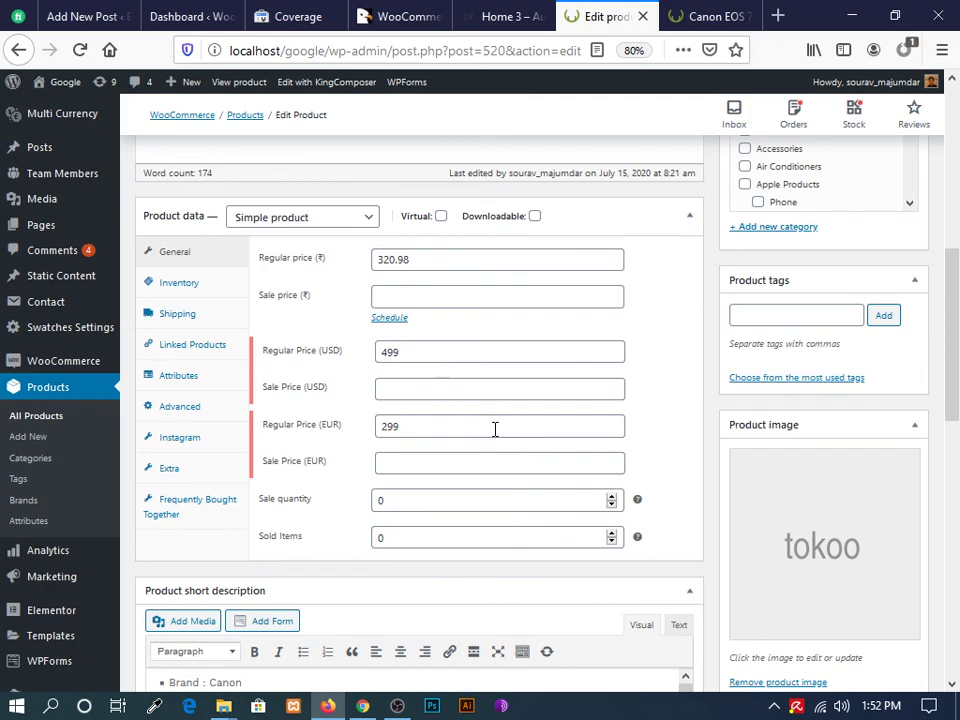
pyautogui.scroll(-10, 491, 415)
pyautogui.scroll(13, 488, 410)
pyautogui.scroll(10, 487, 410)
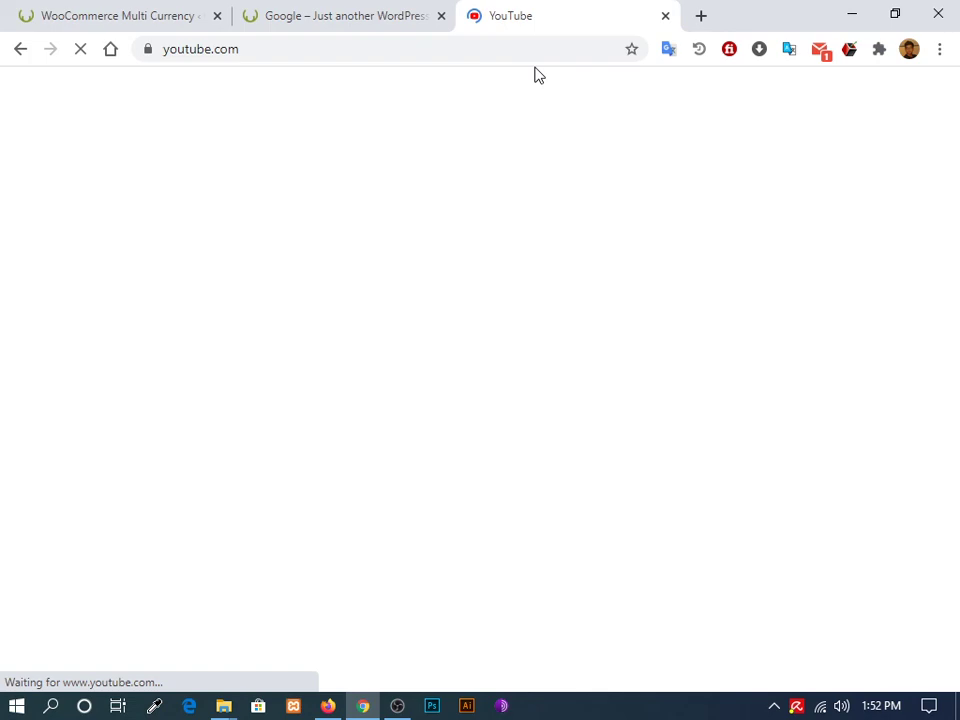
# Step: Switch to Chrome, search YouTube for "the codestar" and open The codestar channel
pyautogui.write('the cod')
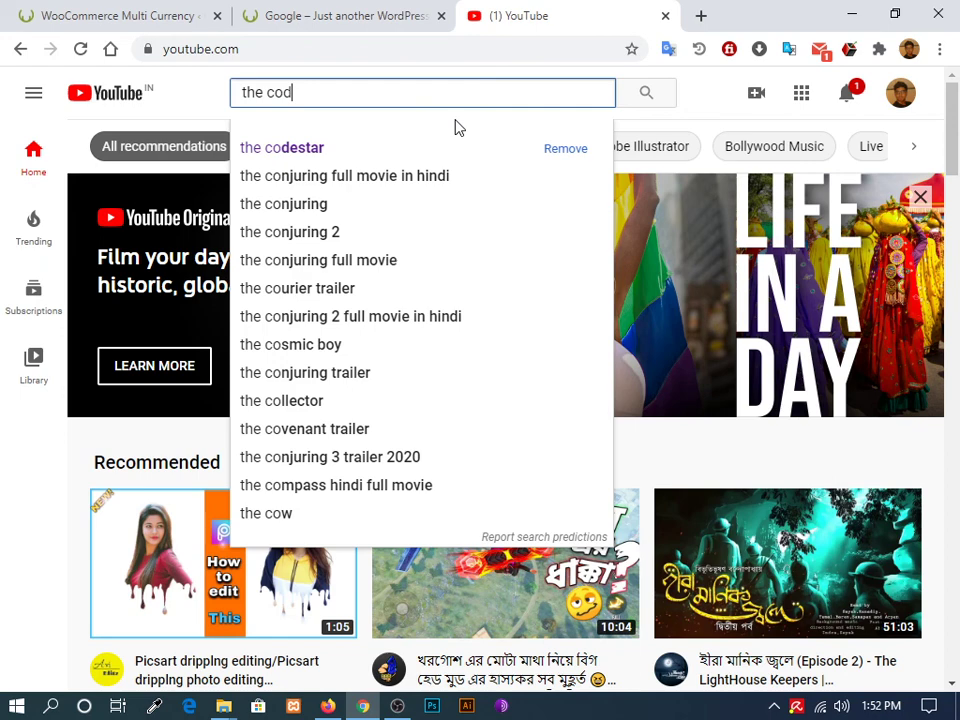
pyautogui.write('estar')
pyautogui.press('Return')
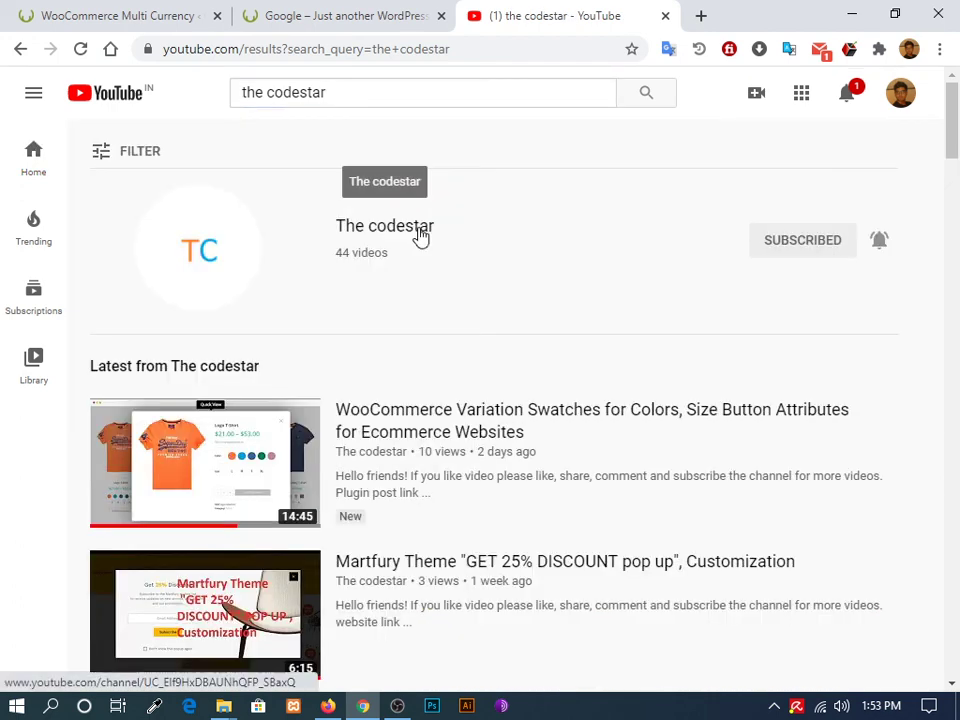
pyautogui.click(420, 234)
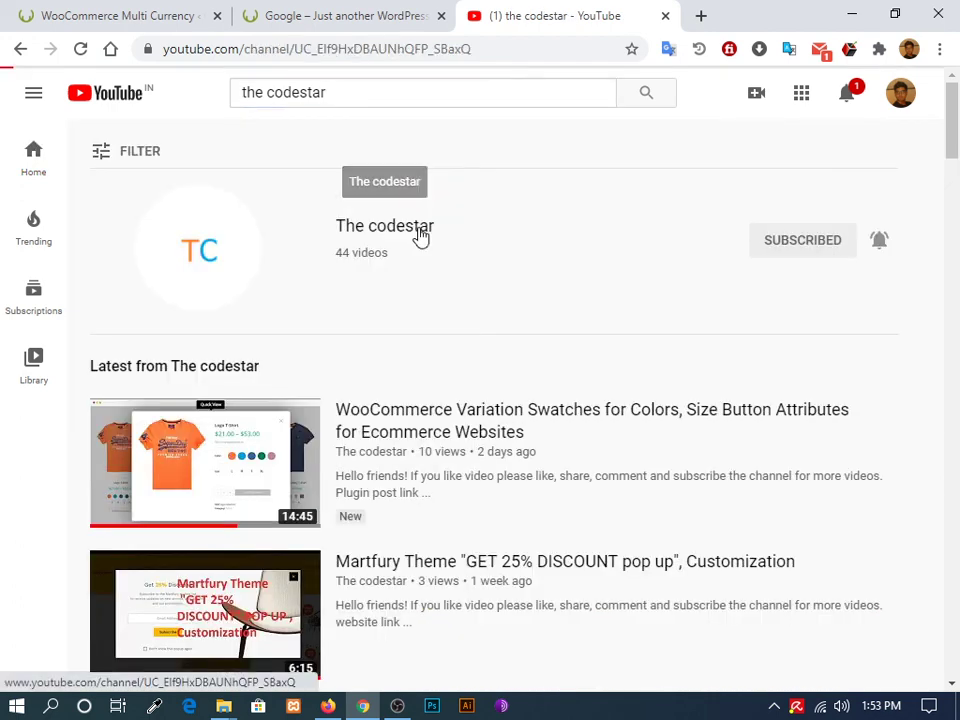